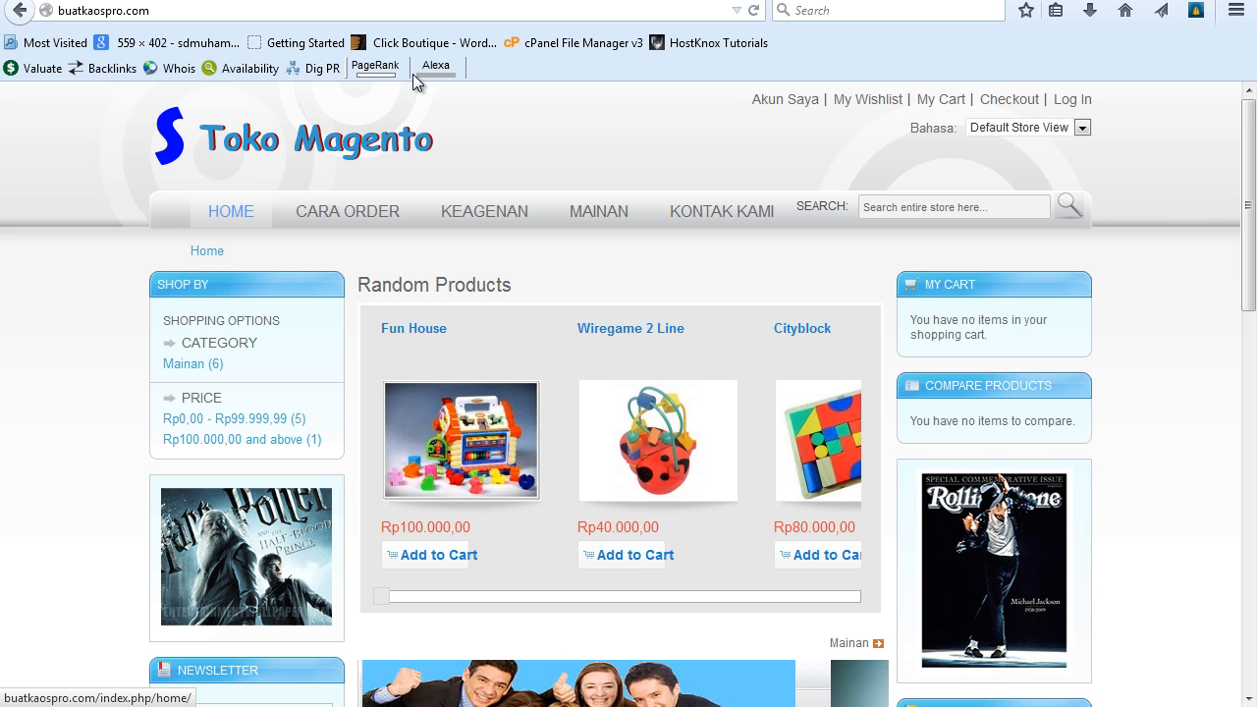
# Step: Switch to cPanel and open the subdomain management page for buatkaospro.com
pyautogui.click(447, 1)
pyautogui.click(295, 1)
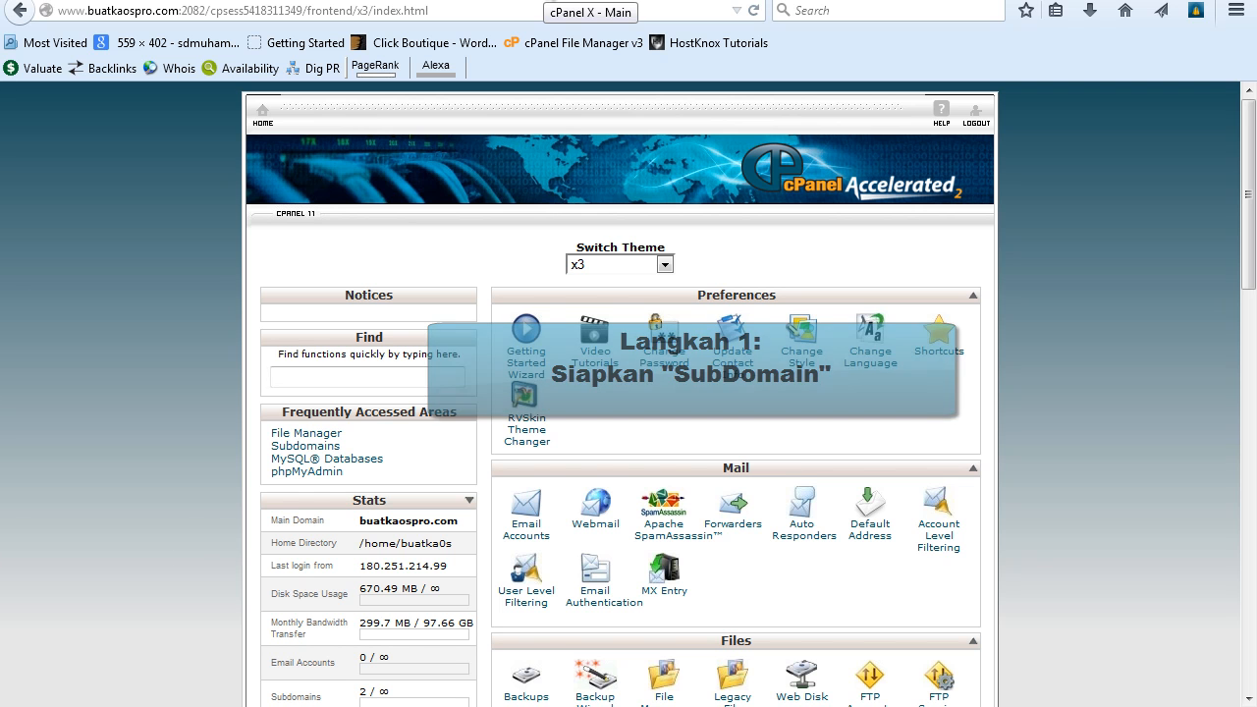
pyautogui.scroll(-6, 1016, 522)
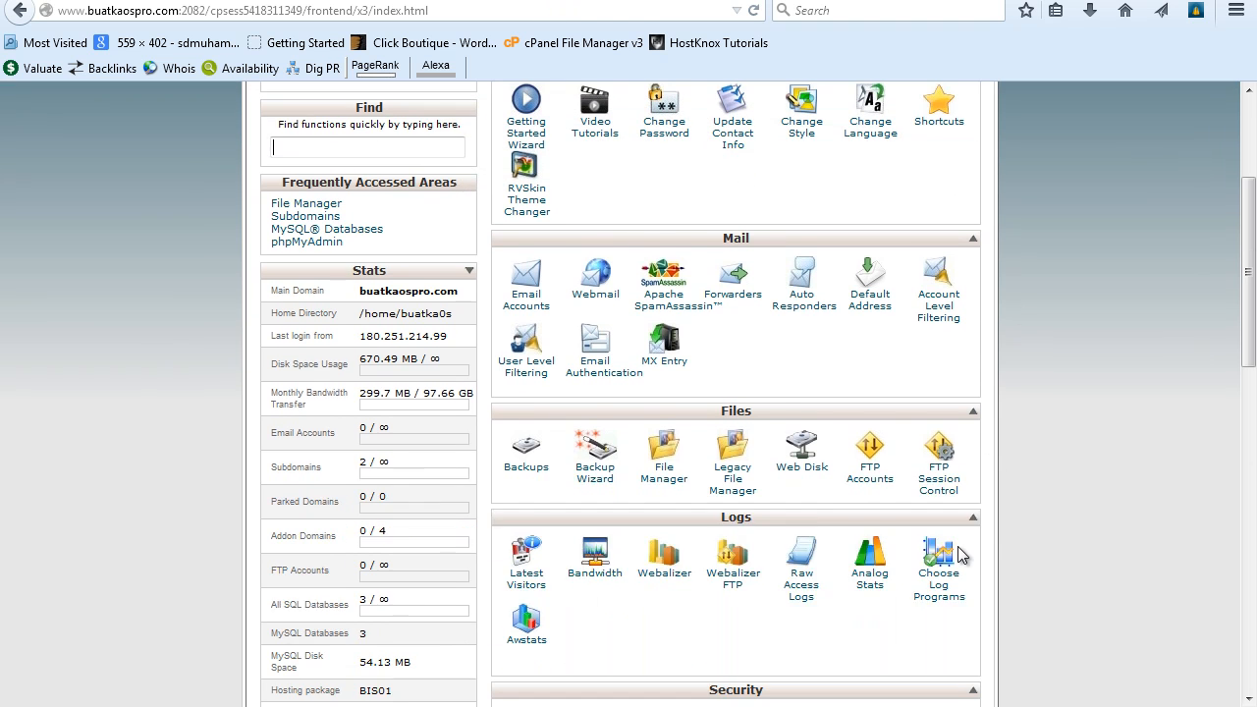
pyautogui.scroll(-3, 932, 546)
pyautogui.scroll(-1, 932, 548)
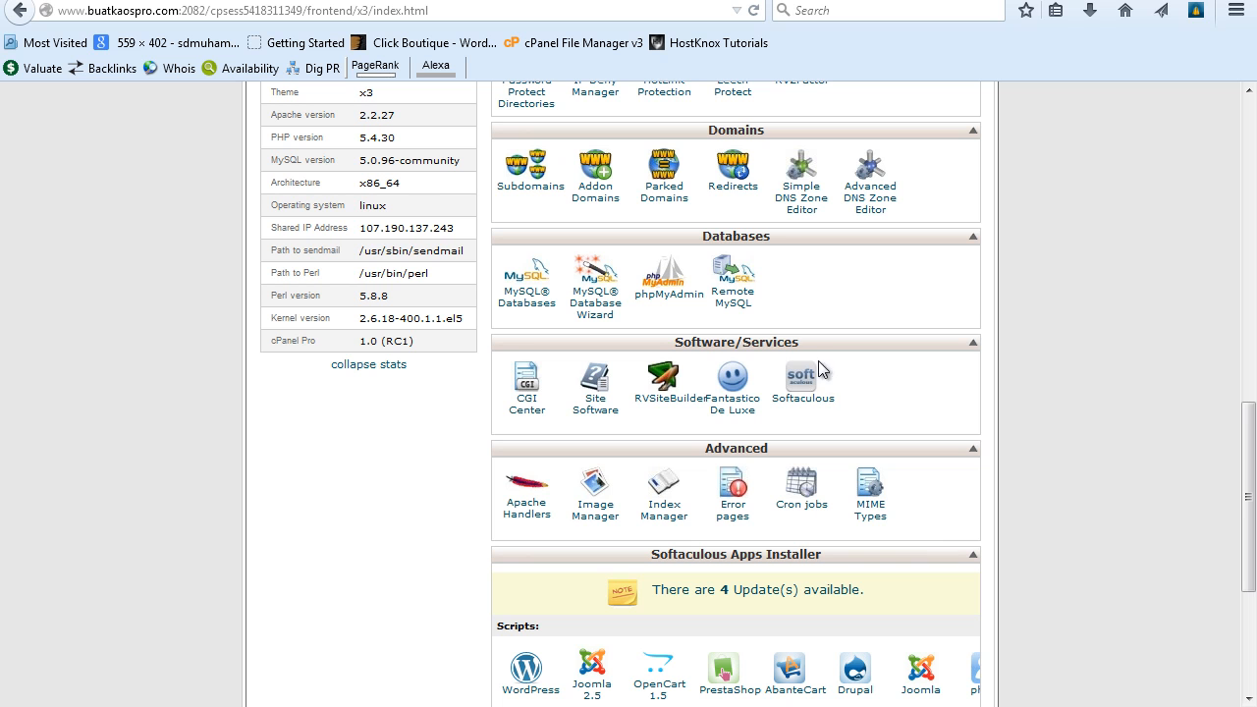
pyautogui.click(538, 195)
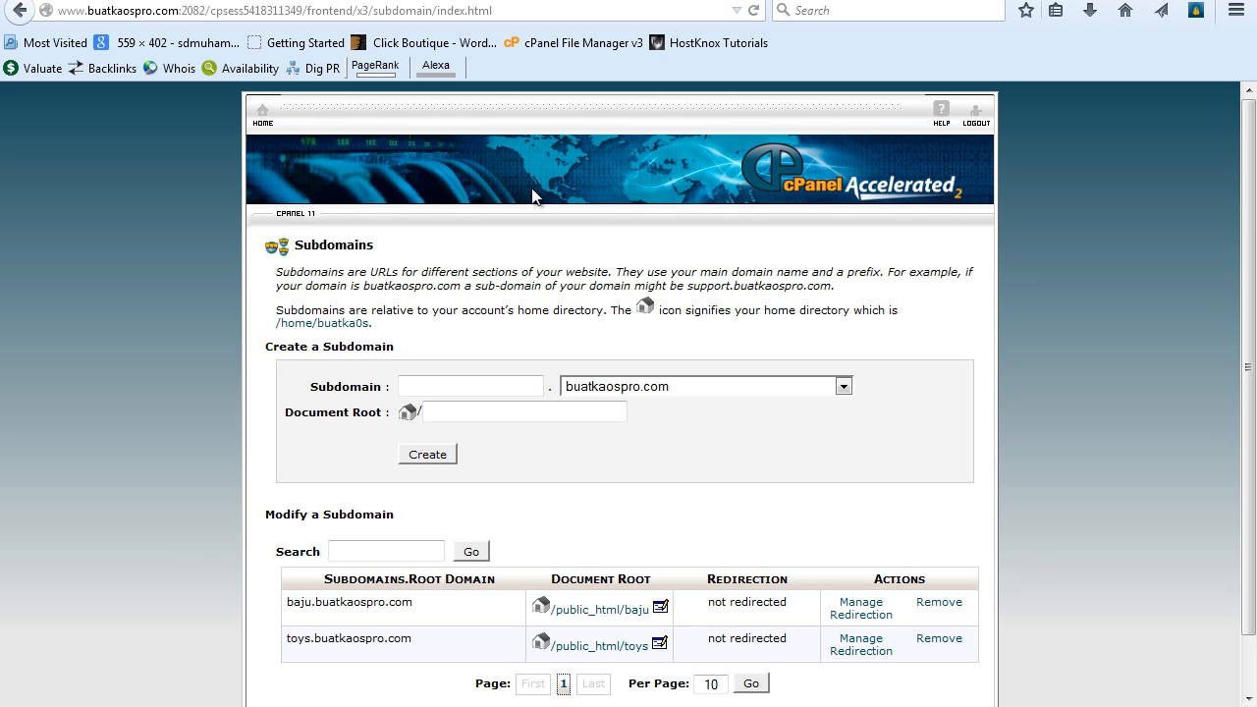
# Step: Create the subdomain mainanbayi under buatkaospro.com
pyautogui.write('mainanbayi')
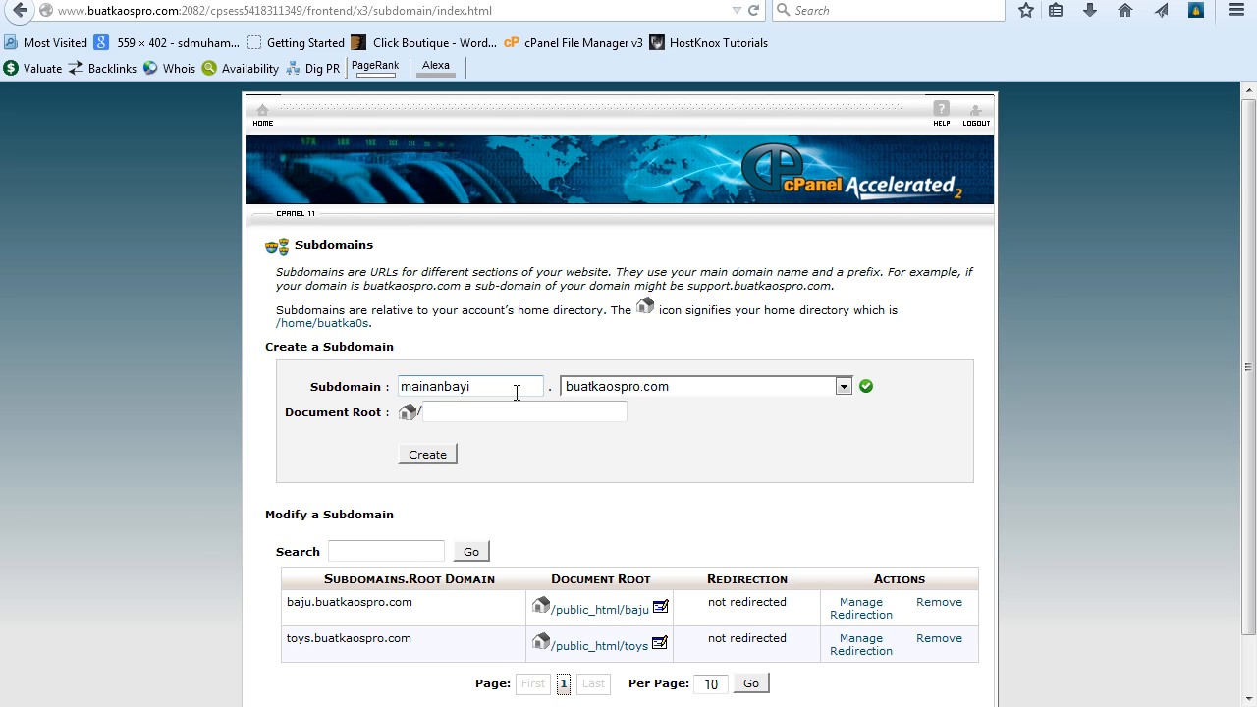
pyautogui.click(429, 453)
pyautogui.click(437, 457)
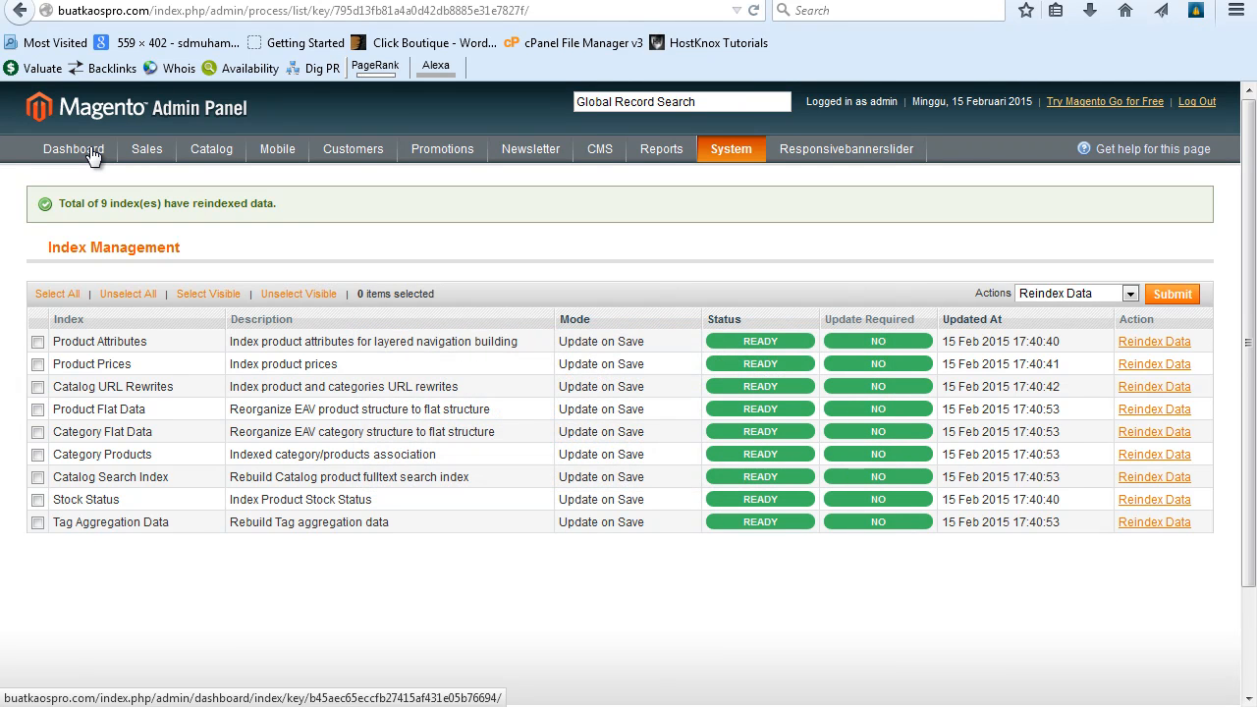
# Step: Switch to the Magento admin, start a new website in store management and name it Toko Mainan Bayi
pyautogui.moveTo(754, 148)
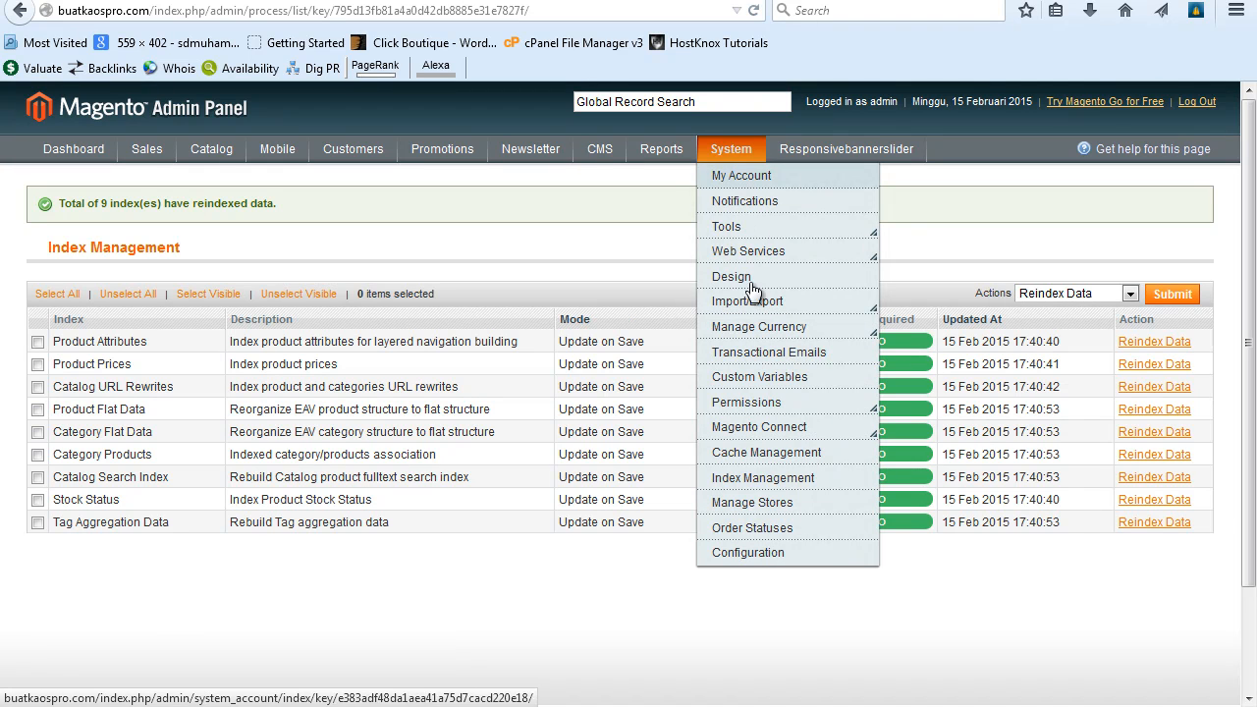
pyautogui.click(763, 507)
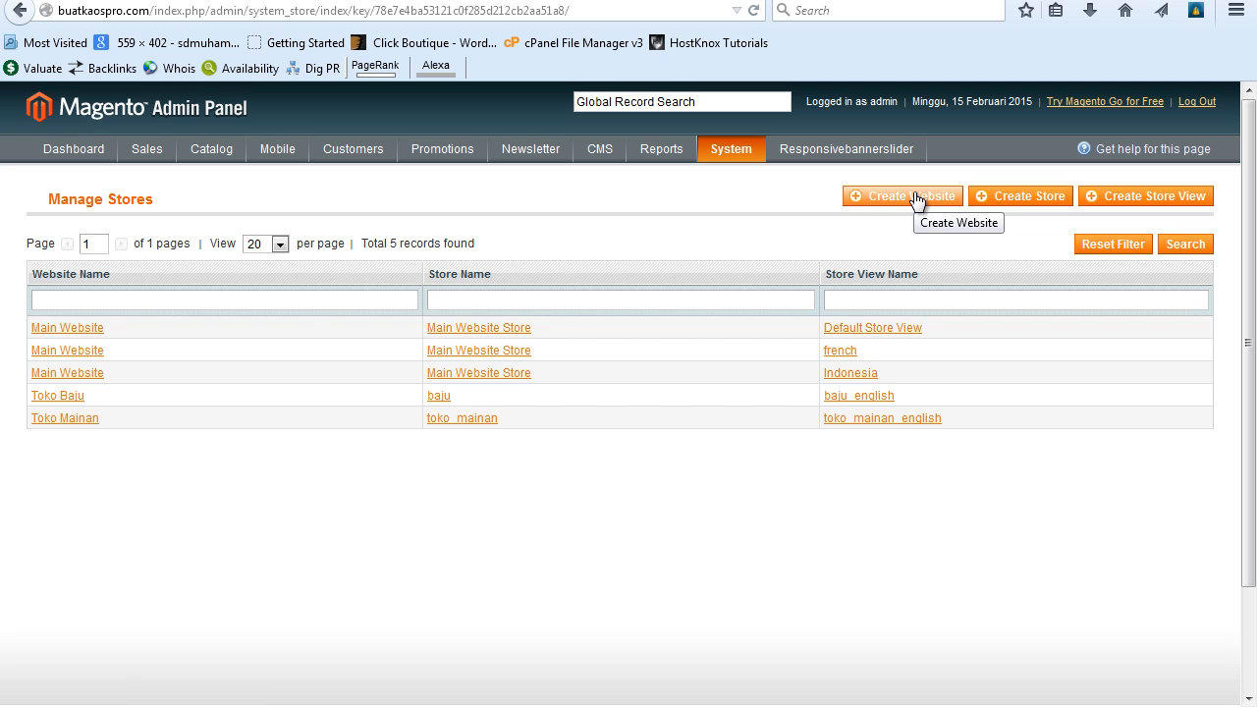
pyautogui.click(916, 199)
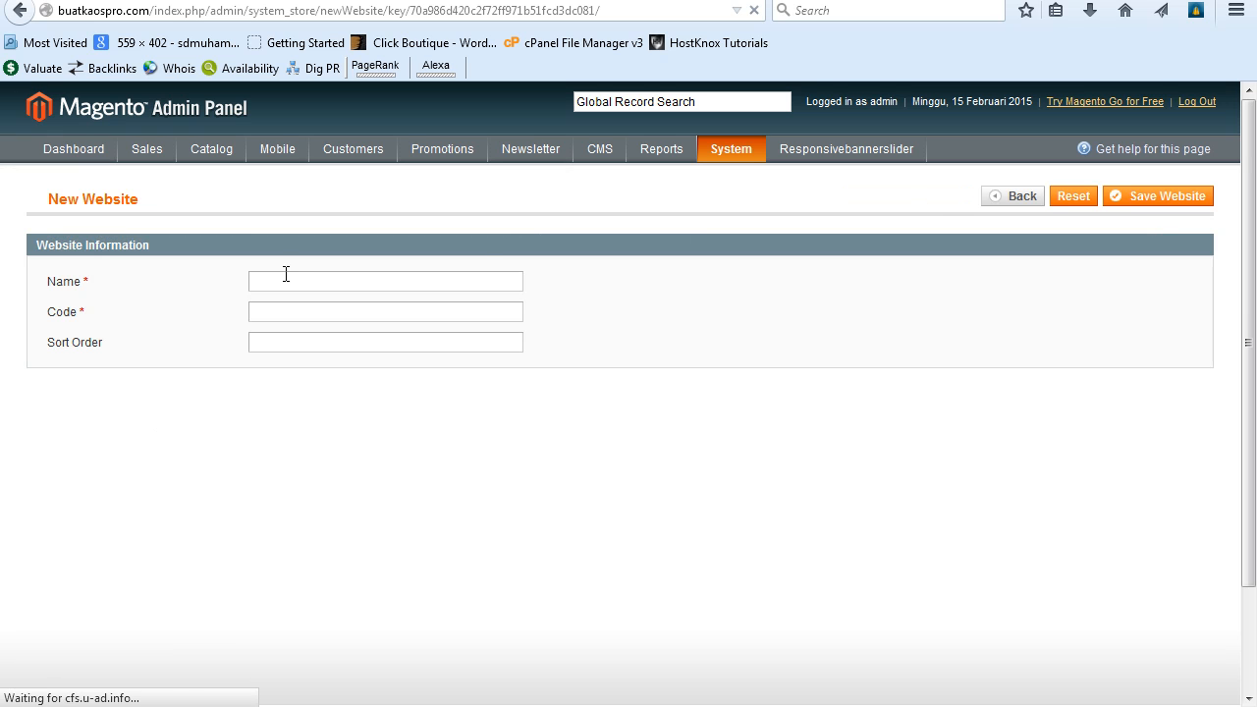
pyautogui.click(279, 280)
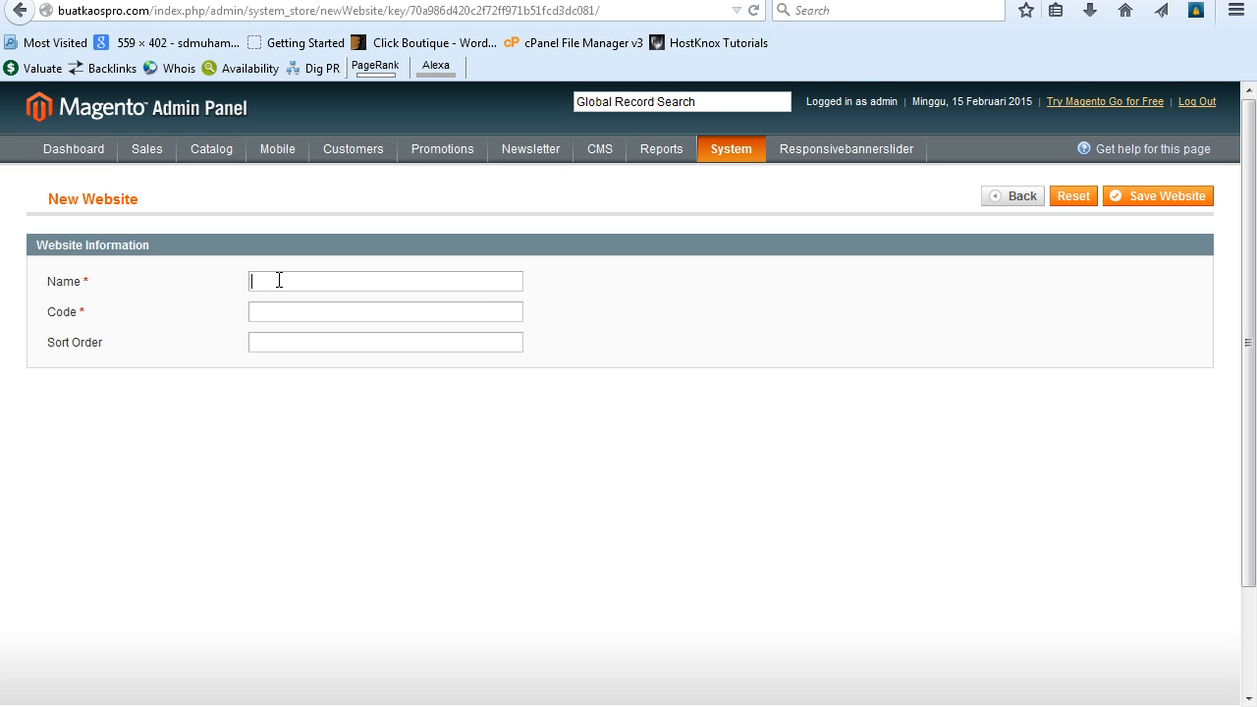
pyautogui.write('To')
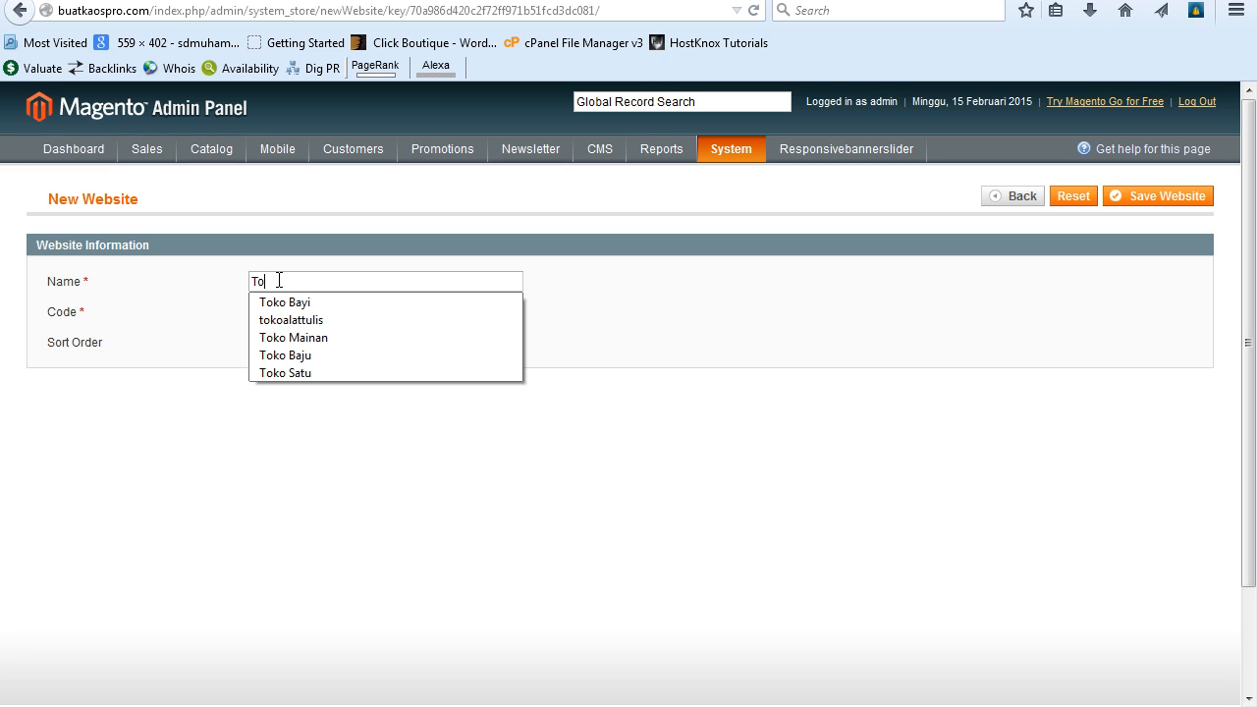
pyautogui.write('ko Mainan ')
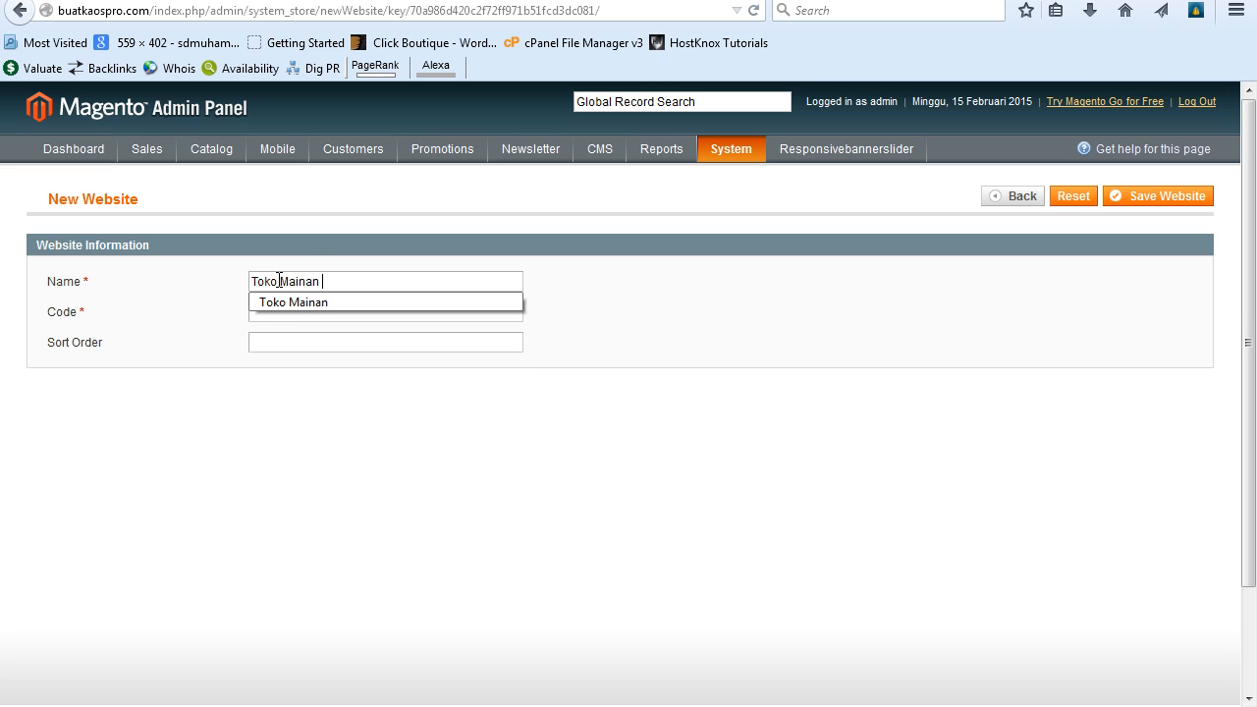
pyautogui.write('Bayo')
pyautogui.press('BackSpace')
pyautogui.write('i')
# Step: Give the new website the code toko_mainan_bayi and sort order 1, and save it
pyautogui.click(277, 311)
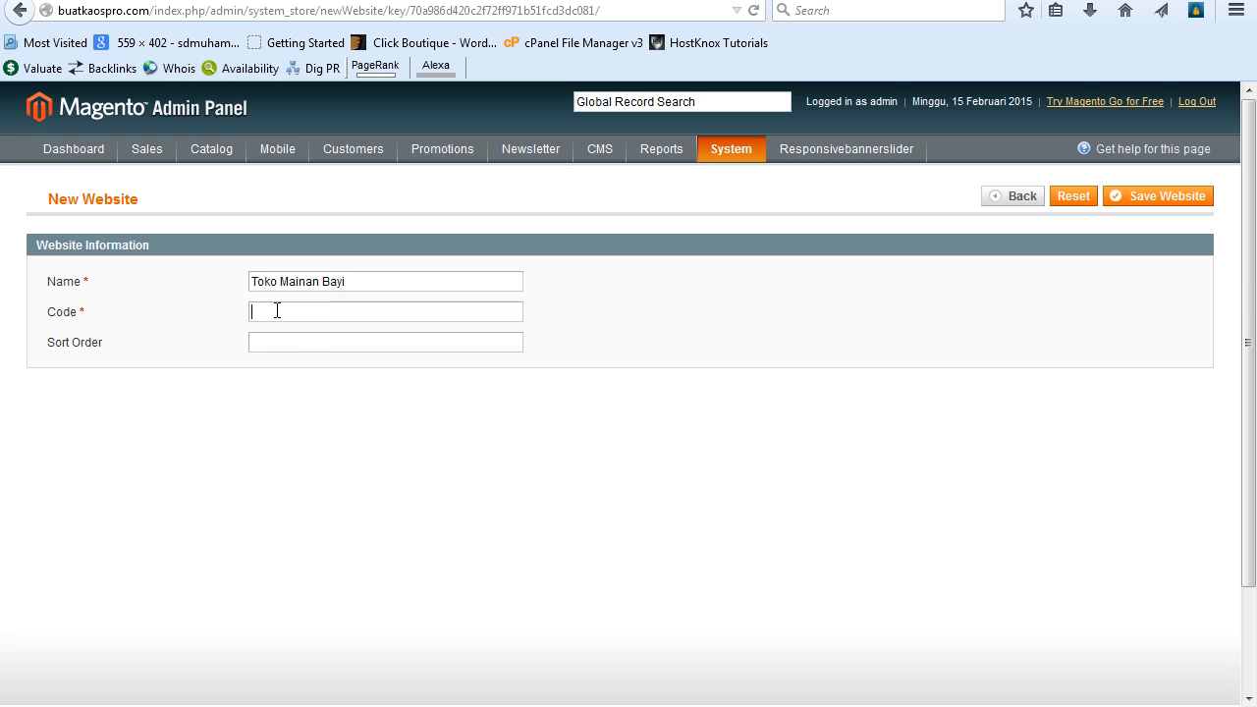
pyautogui.write('to')
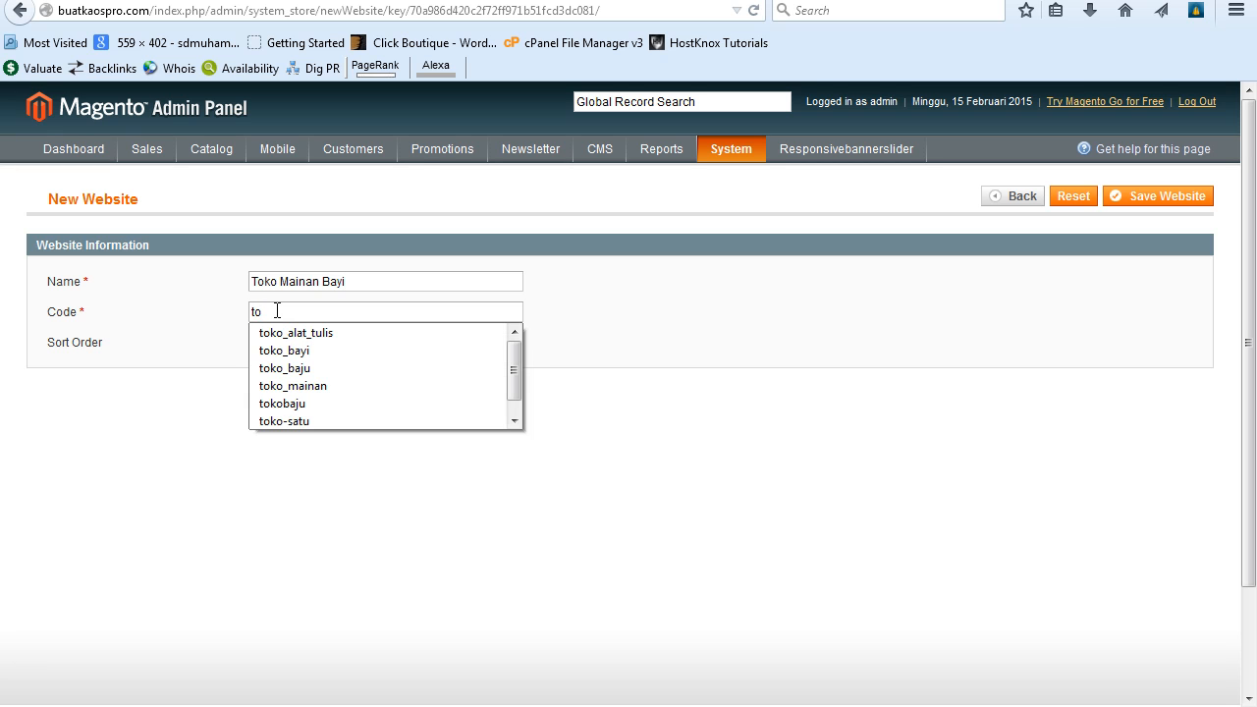
pyautogui.write('ko_')
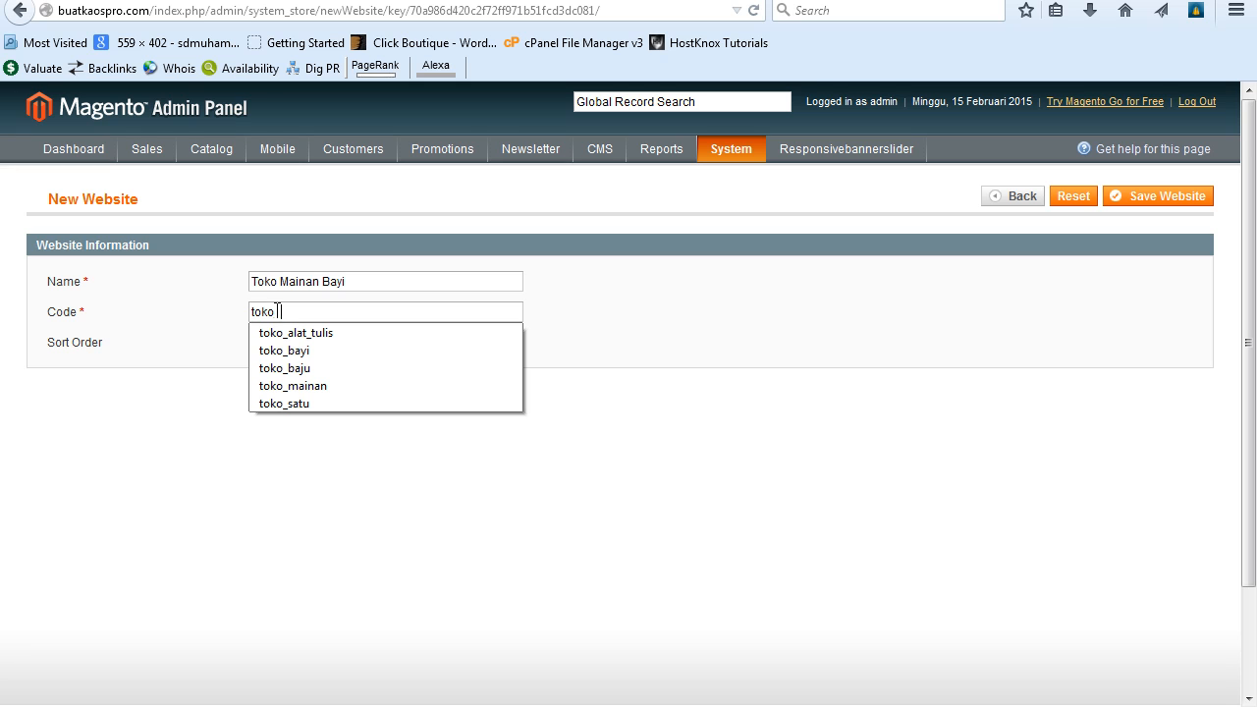
pyautogui.write('mainan_bay')
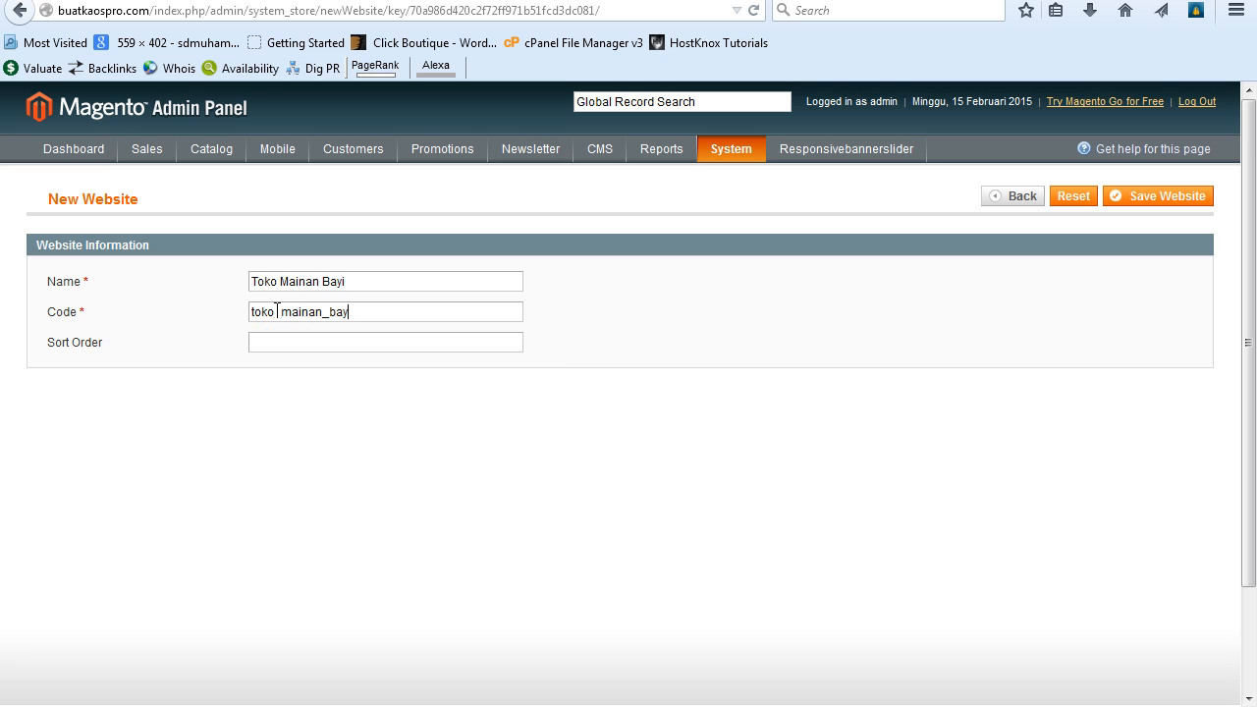
pyautogui.write('i')
pyautogui.write('1')
pyautogui.click(624, 378)
pyautogui.click(1164, 199)
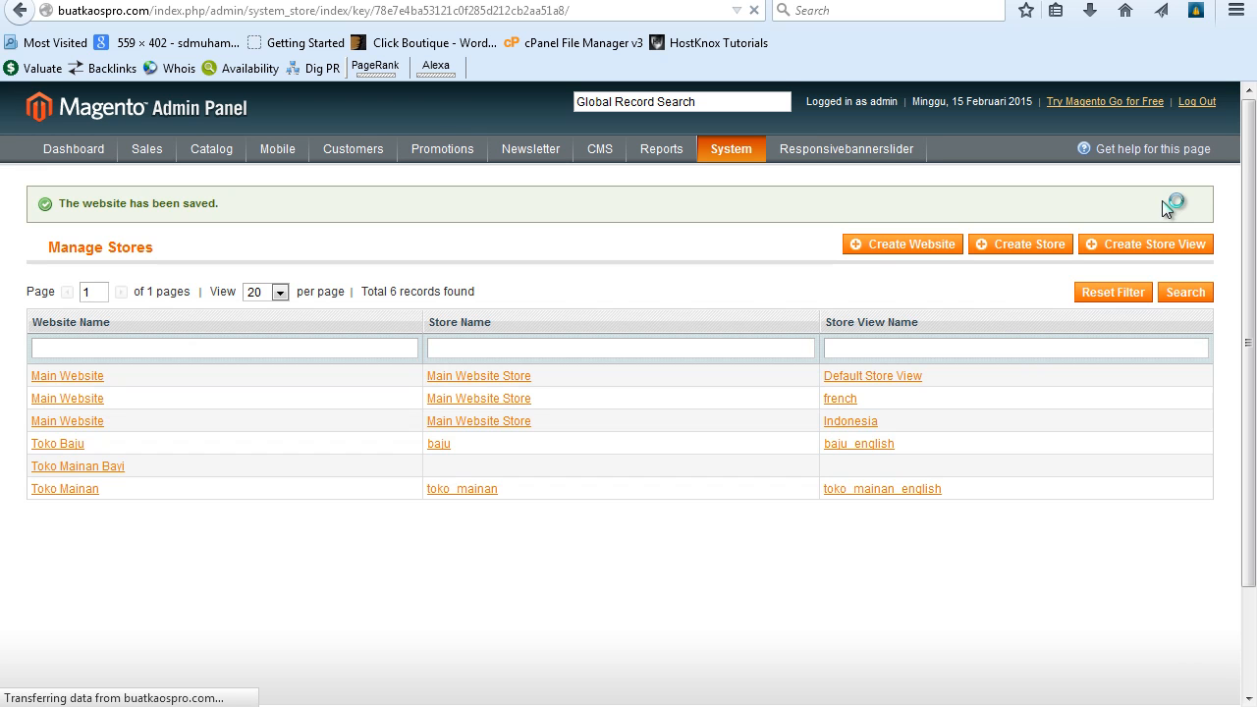
# Step: Create a store named toko_mainan_bayi for the Toko Mainan Bayi website with root category Toko Lain, and save it
pyautogui.click(1024, 252)
pyautogui.click(393, 281)
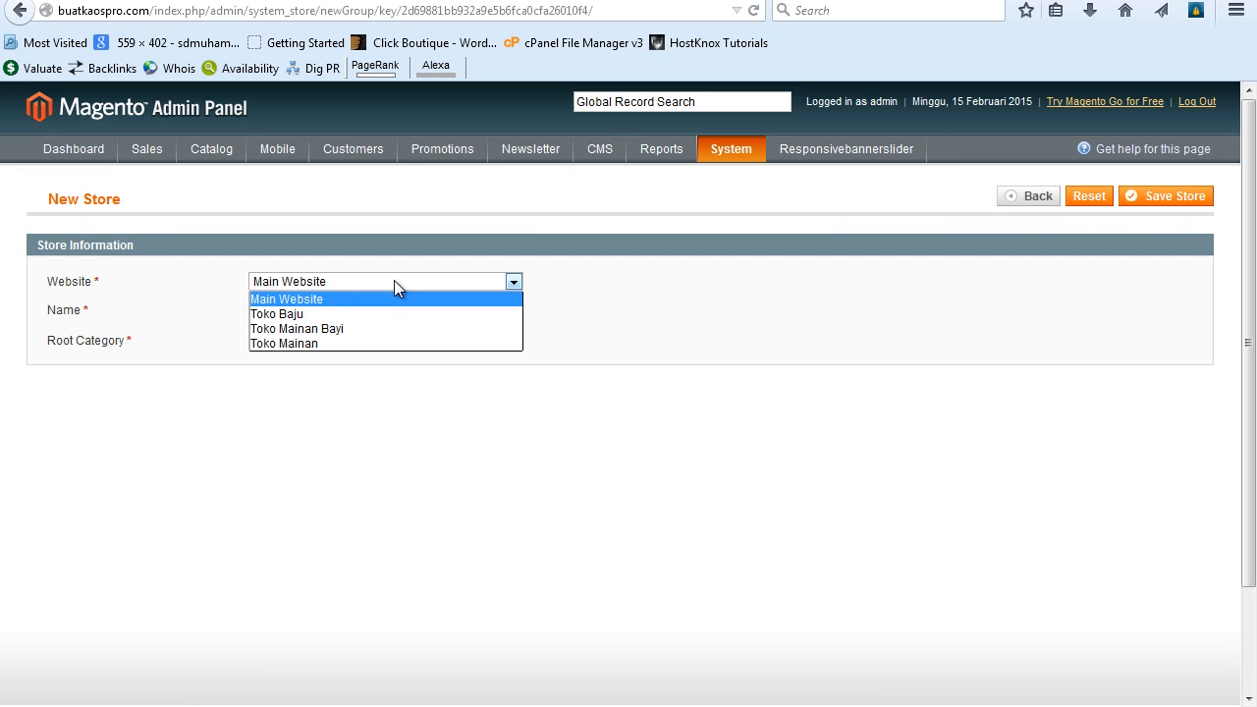
pyautogui.click(383, 328)
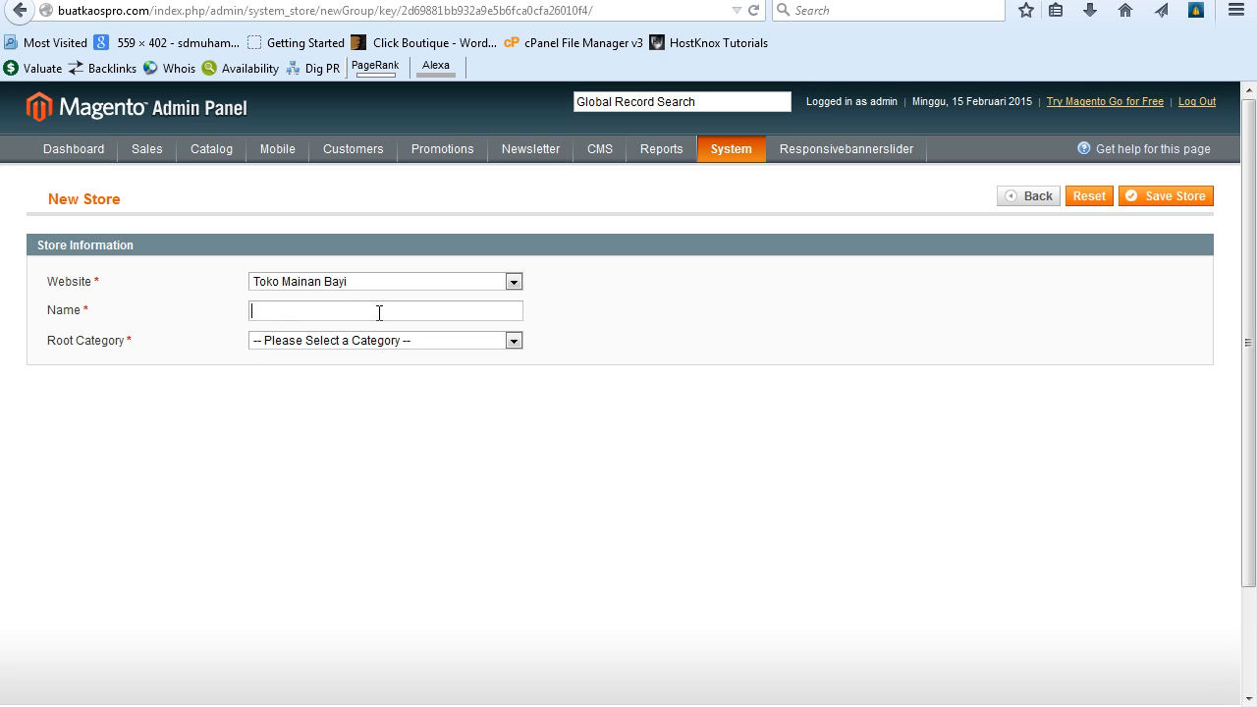
pyautogui.click(379, 312)
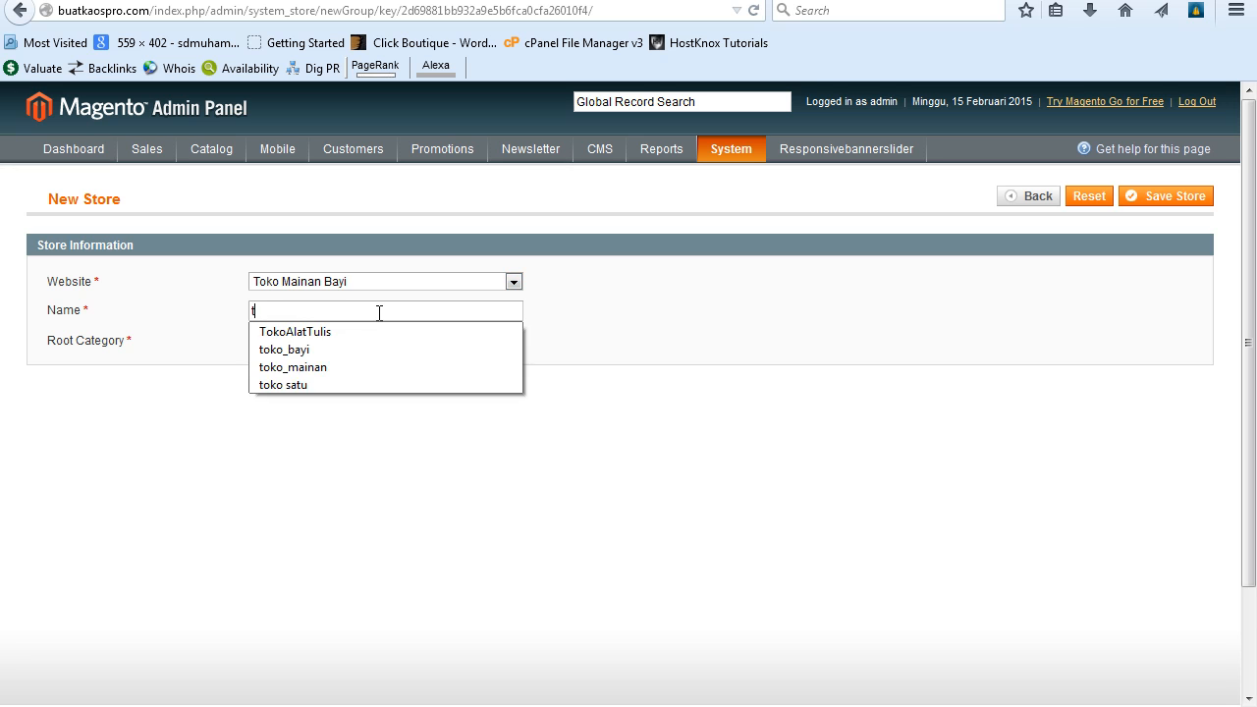
pyautogui.write('toko_mainan_bayi')
pyautogui.click(419, 340)
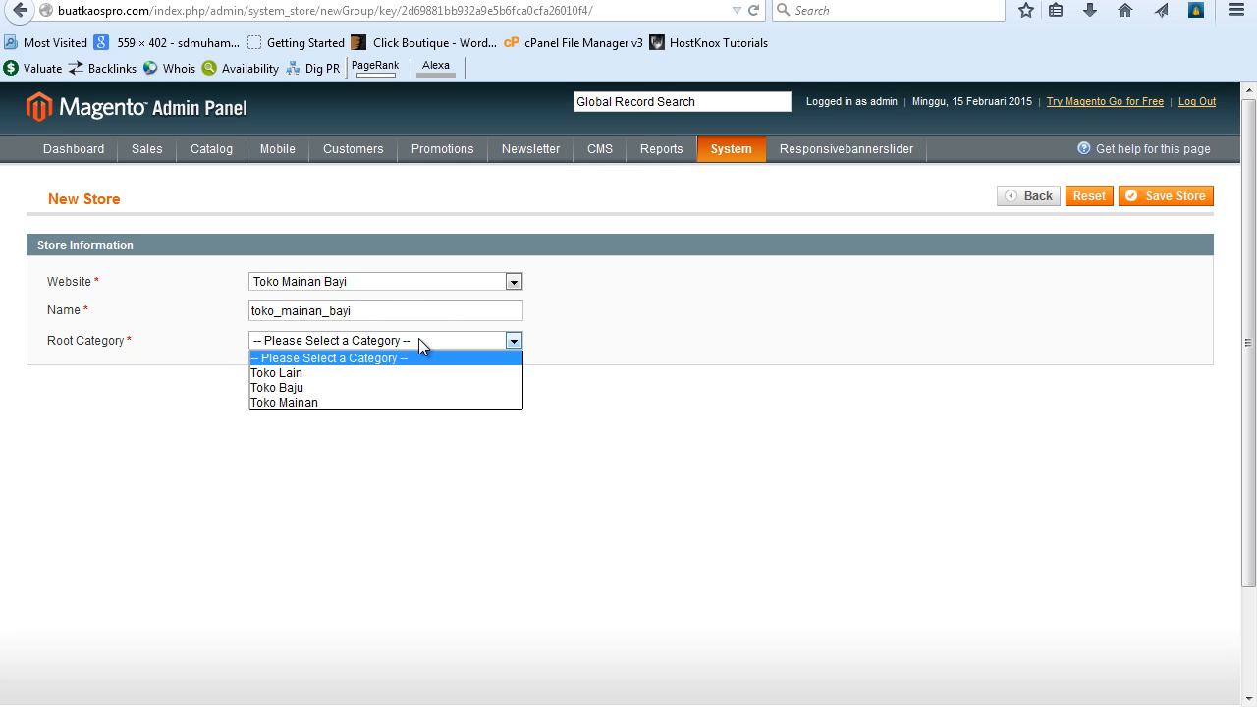
pyautogui.click(382, 378)
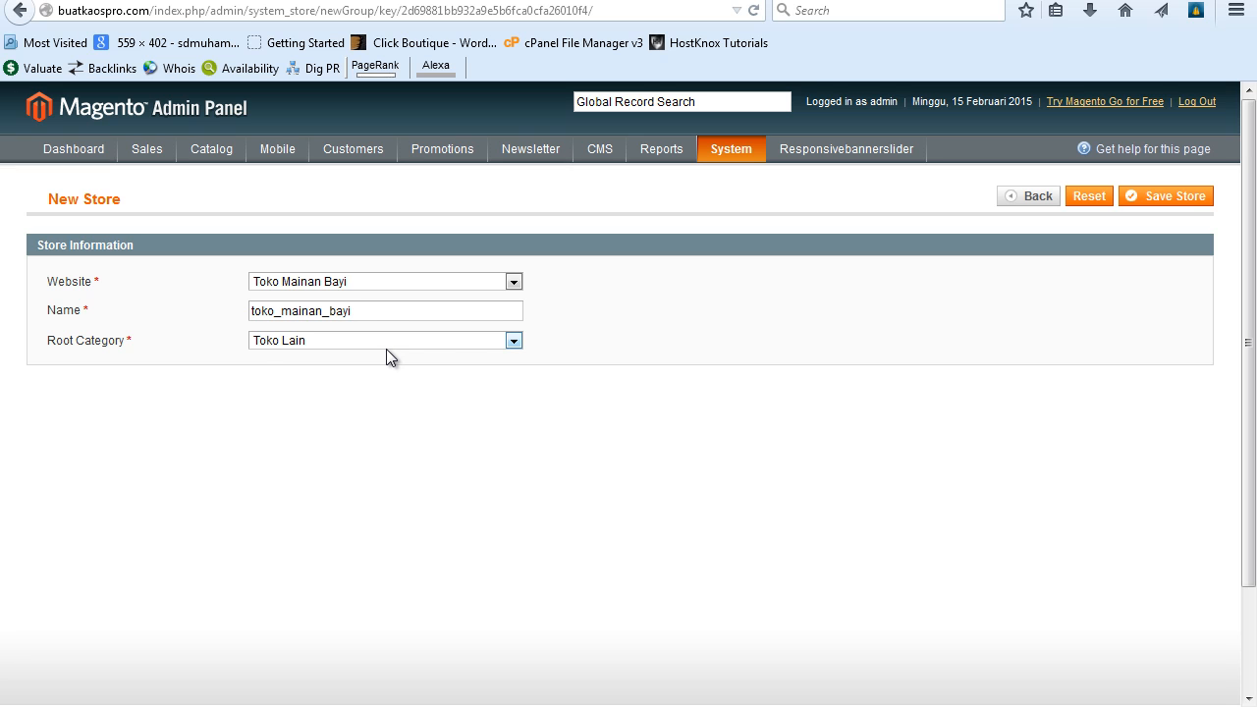
pyautogui.click(1183, 201)
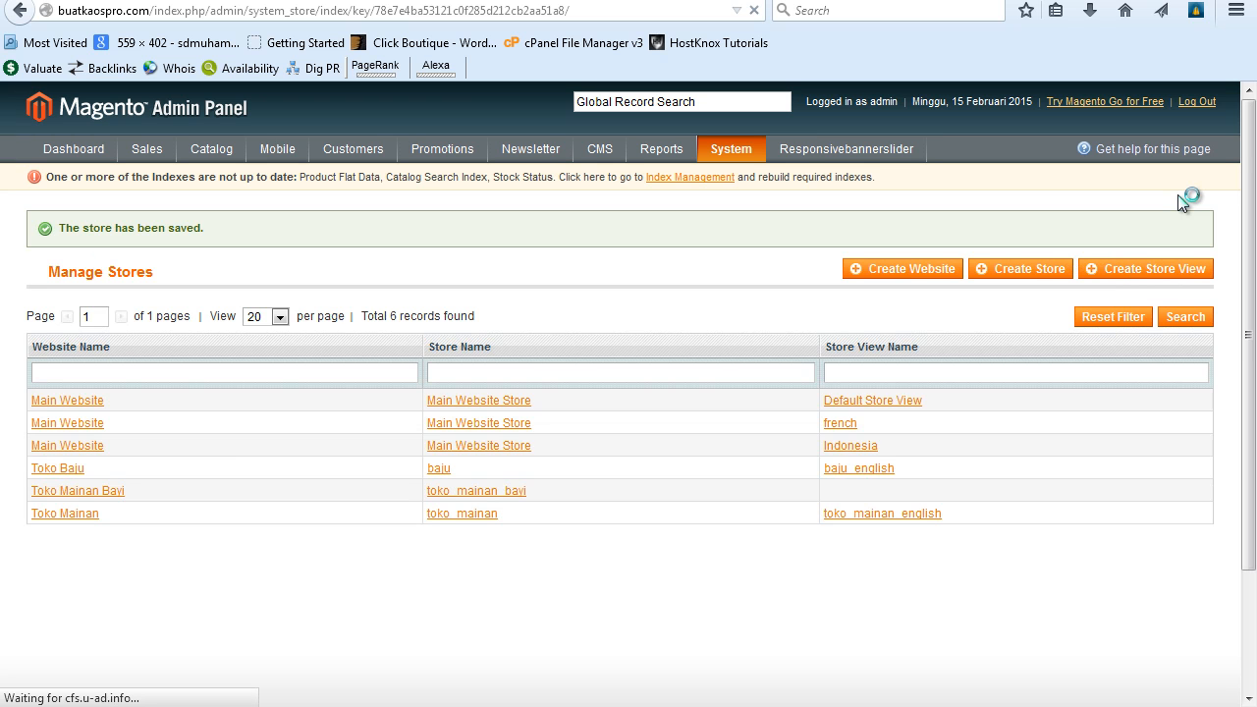
# Step: Start a new store view for the store toko_mainan_bayi and name it toko_mainan_bayi_english
pyautogui.click(1149, 269)
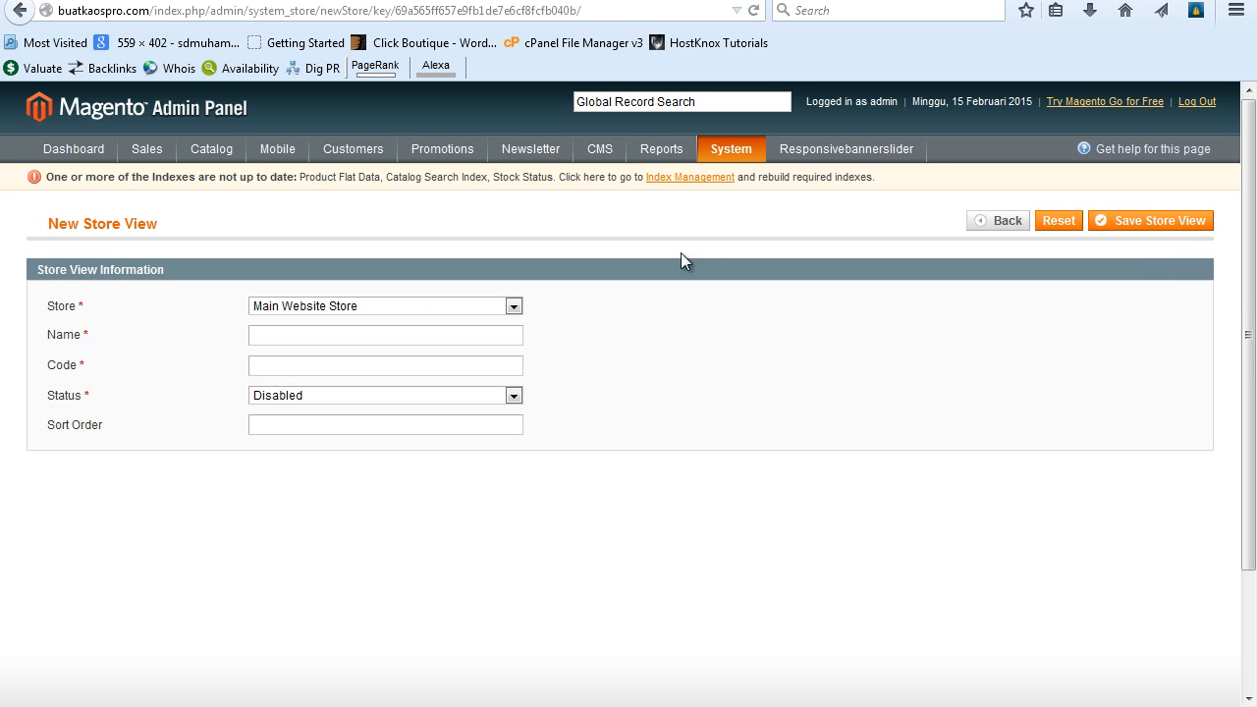
pyautogui.click(513, 305)
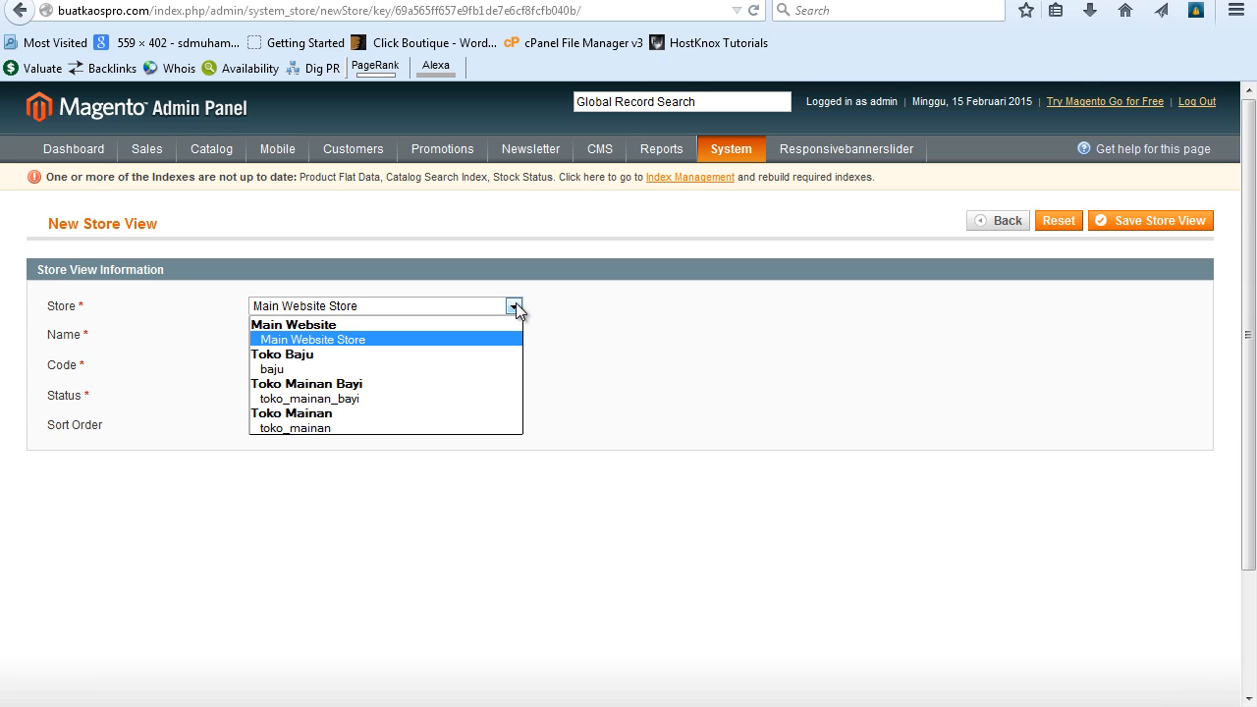
pyautogui.click(394, 398)
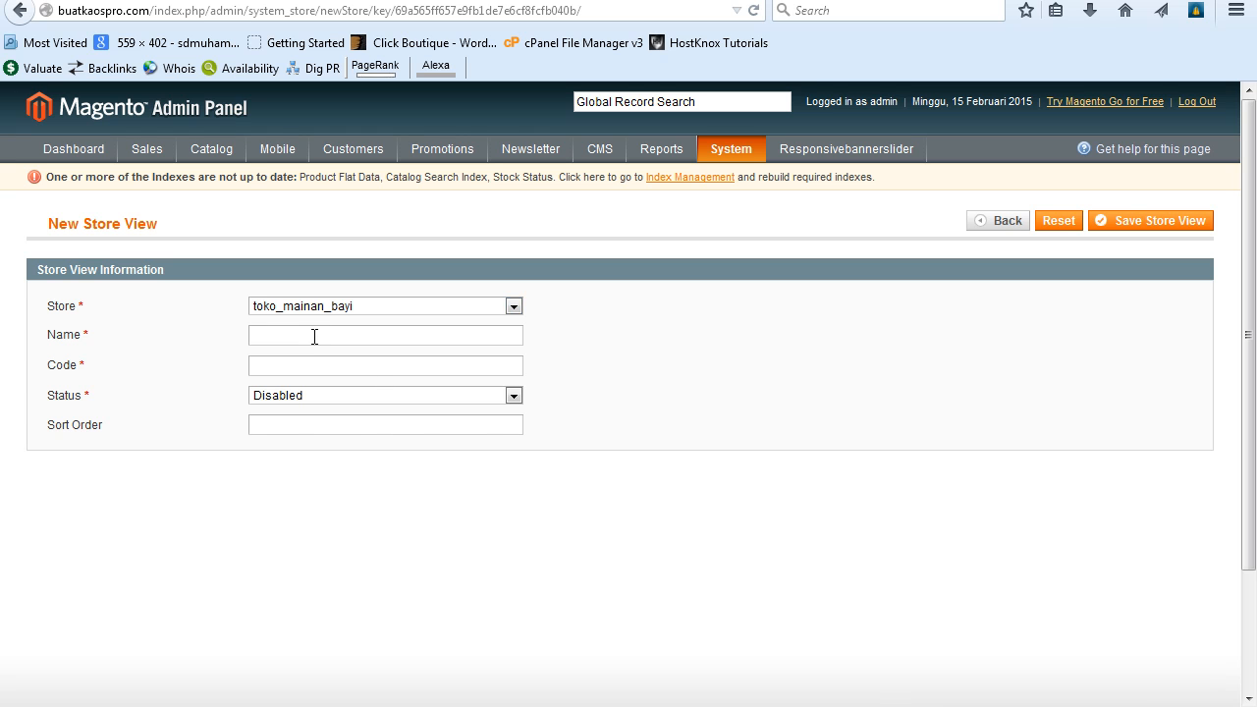
pyautogui.write('t')
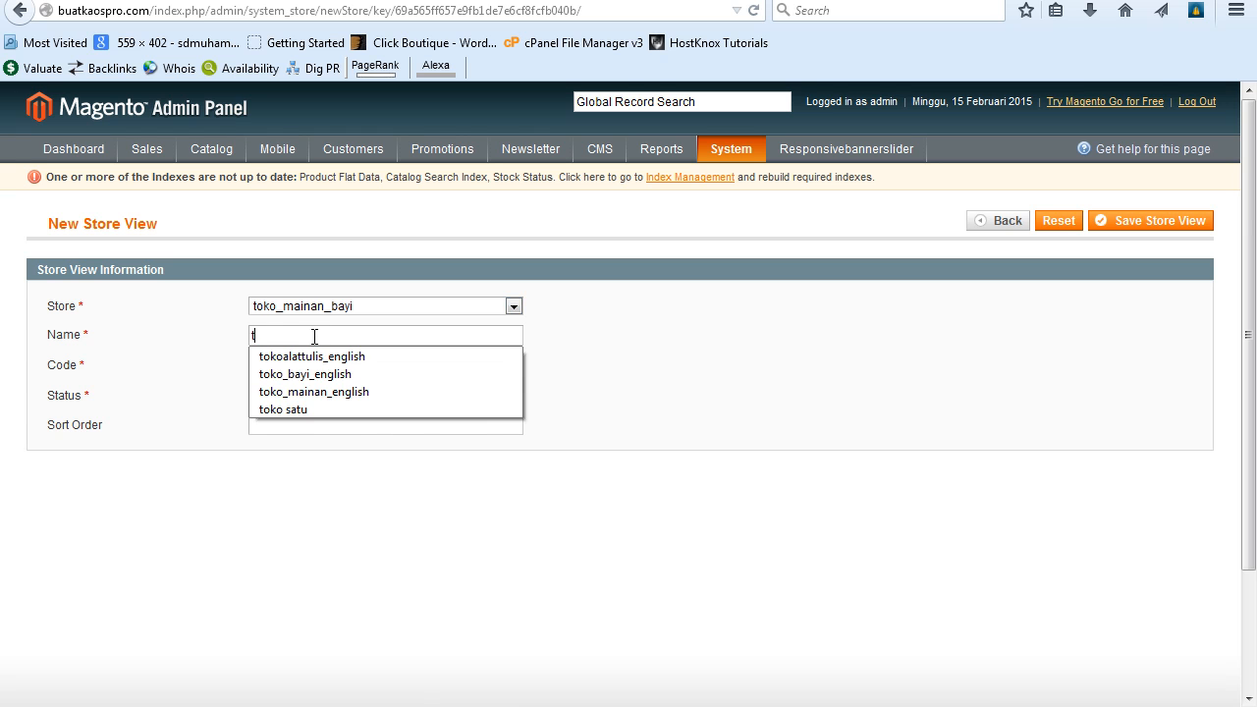
pyautogui.write('oko_mainan')
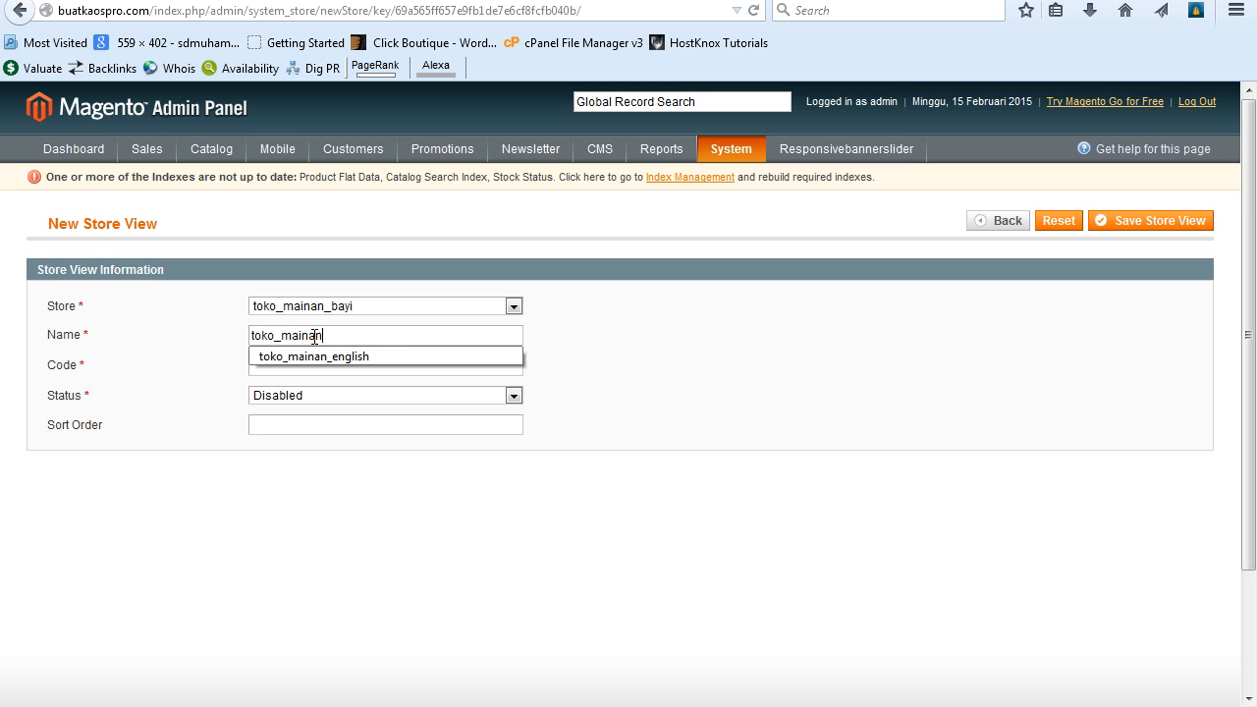
pyautogui.write('_bayi_english')
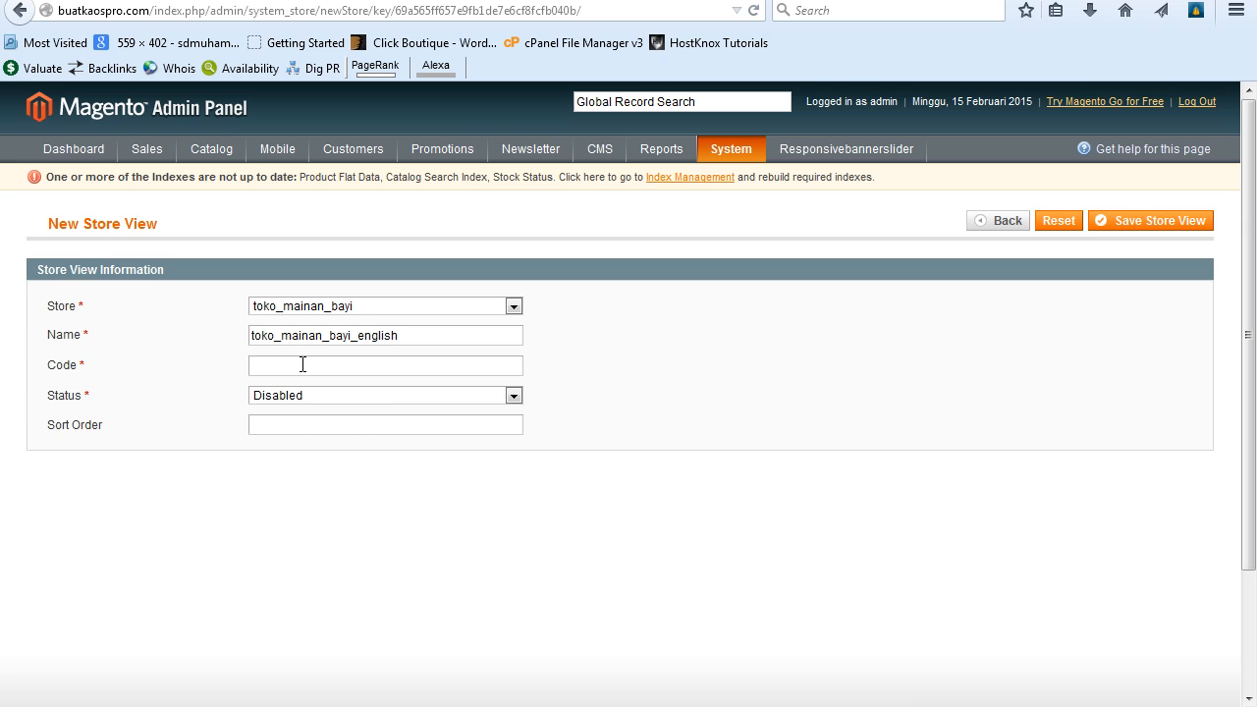
# Step: Give the store view the code toko_mainan_bayi_english, set its status to Enabled and save it
pyautogui.write('toko_')
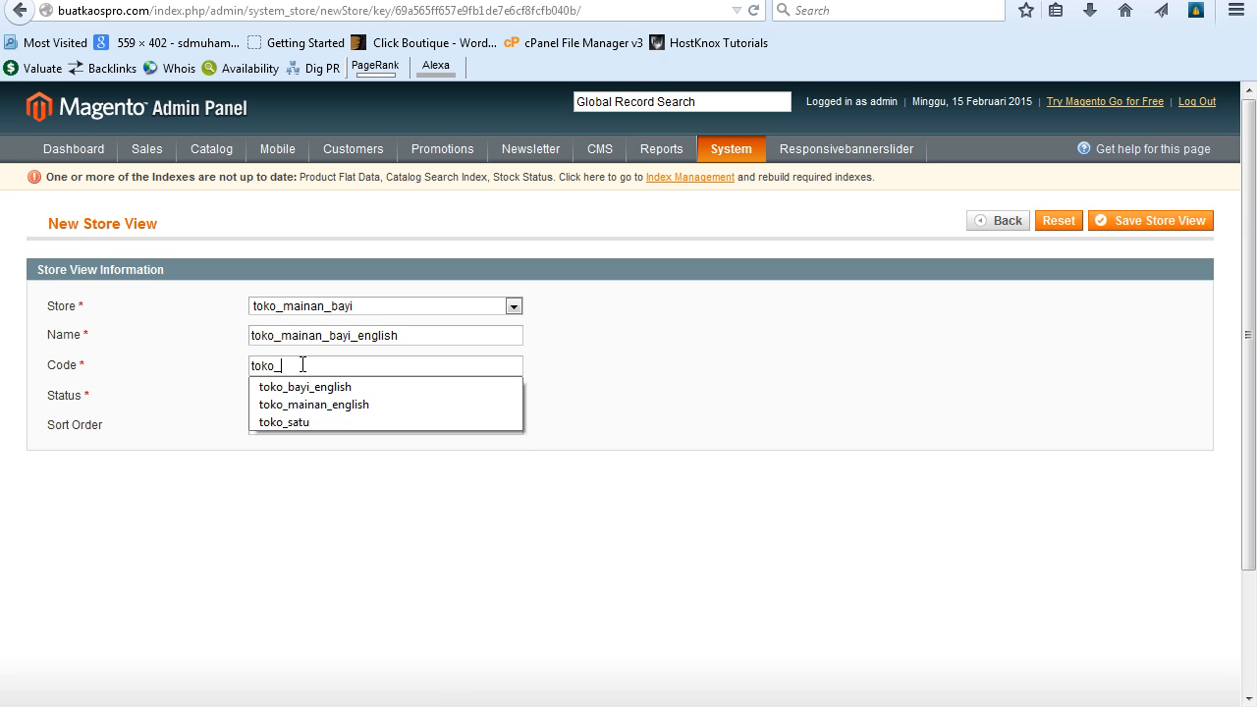
pyautogui.write('mainan_')
pyautogui.write('bay')
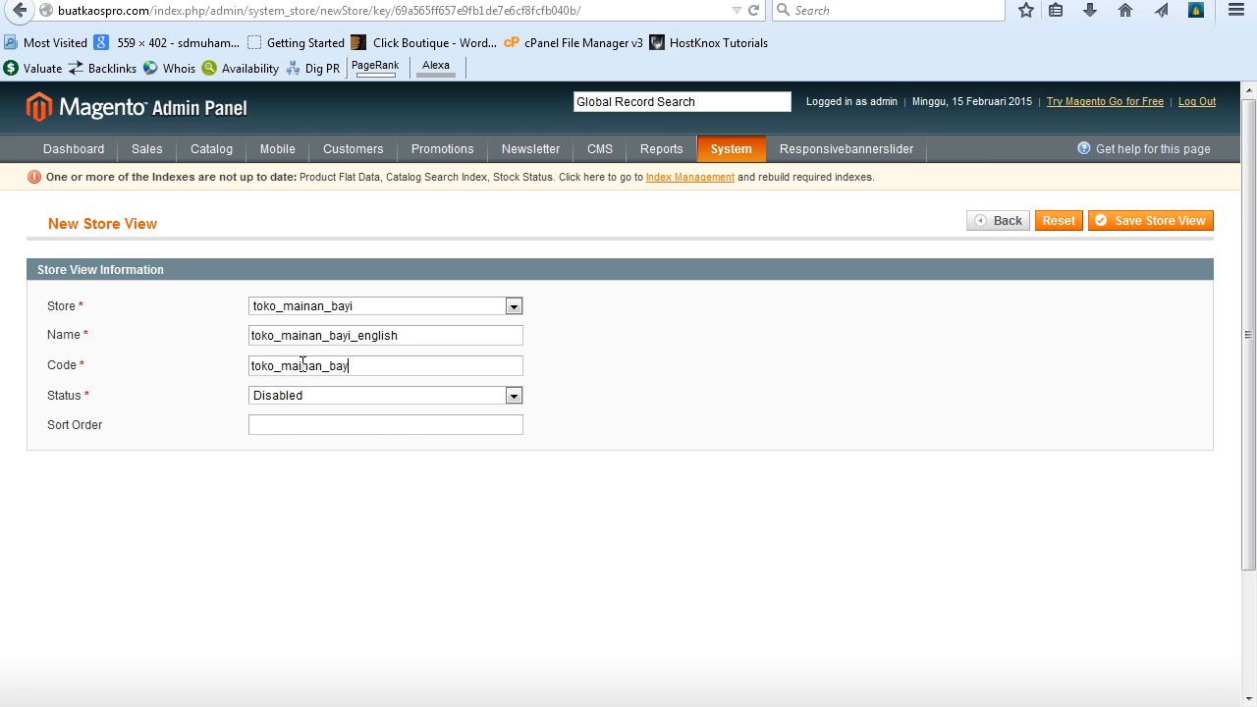
pyautogui.write('i_english')
pyautogui.click(307, 395)
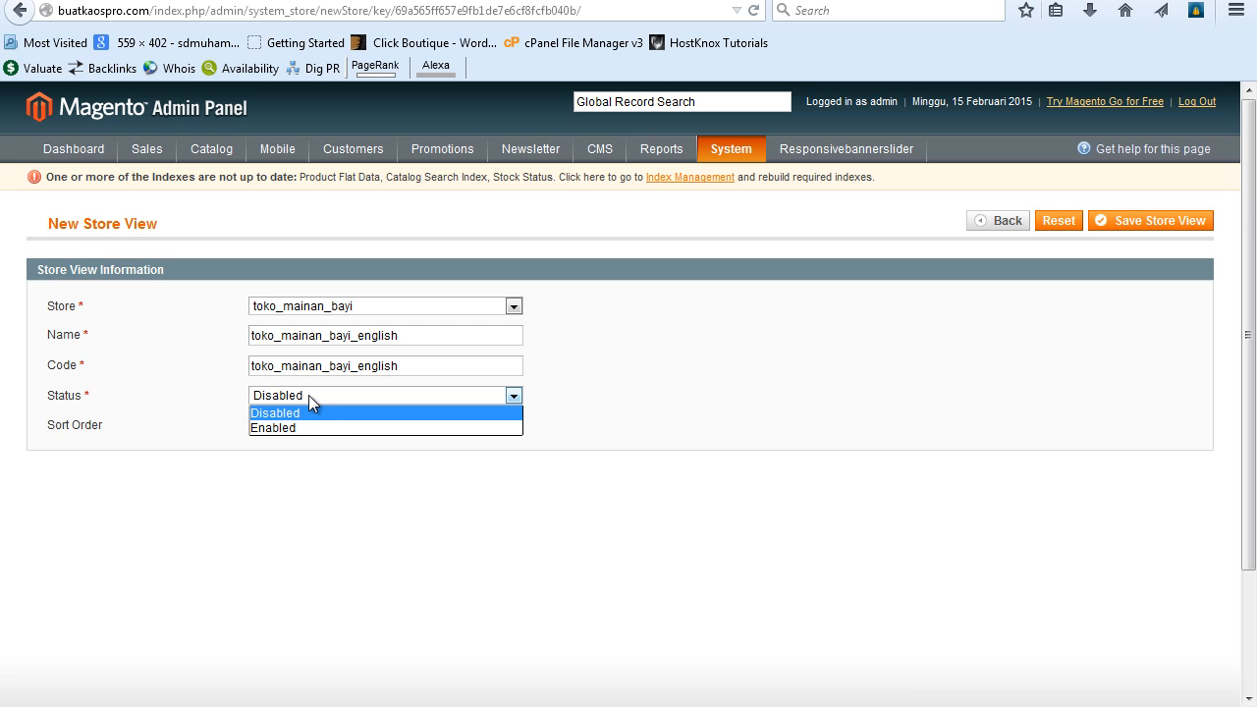
pyautogui.click(309, 428)
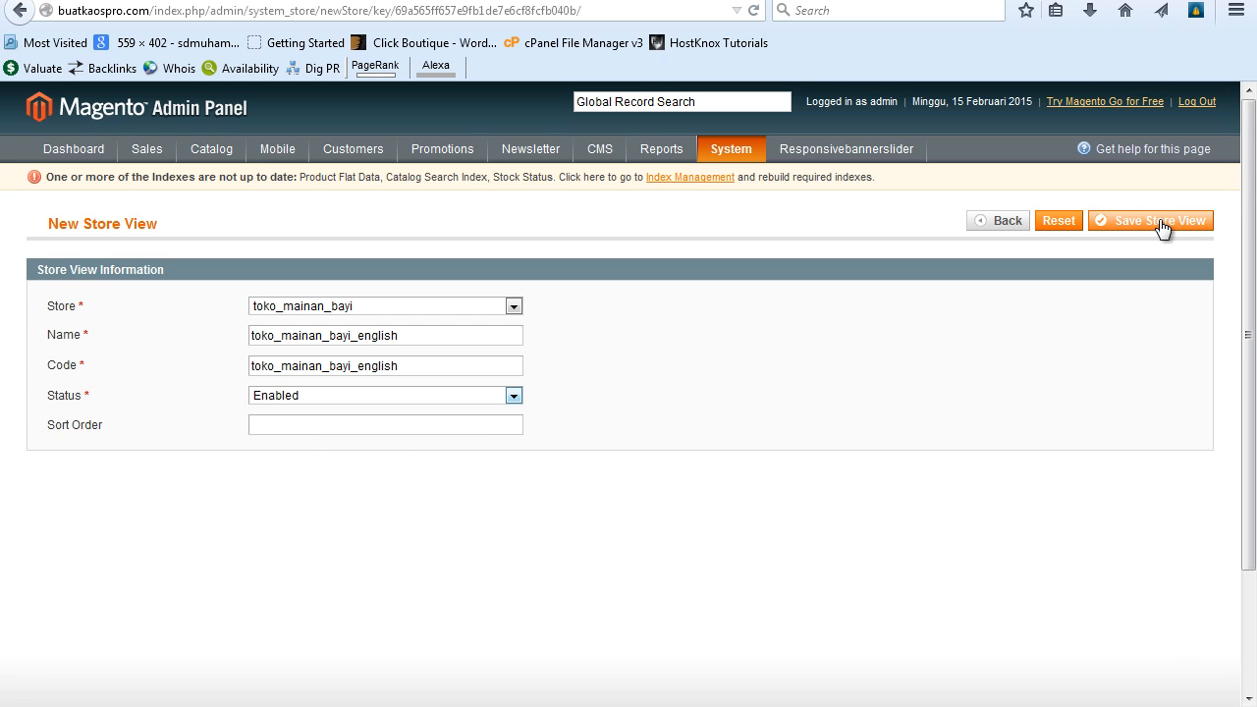
pyautogui.click(1163, 209)
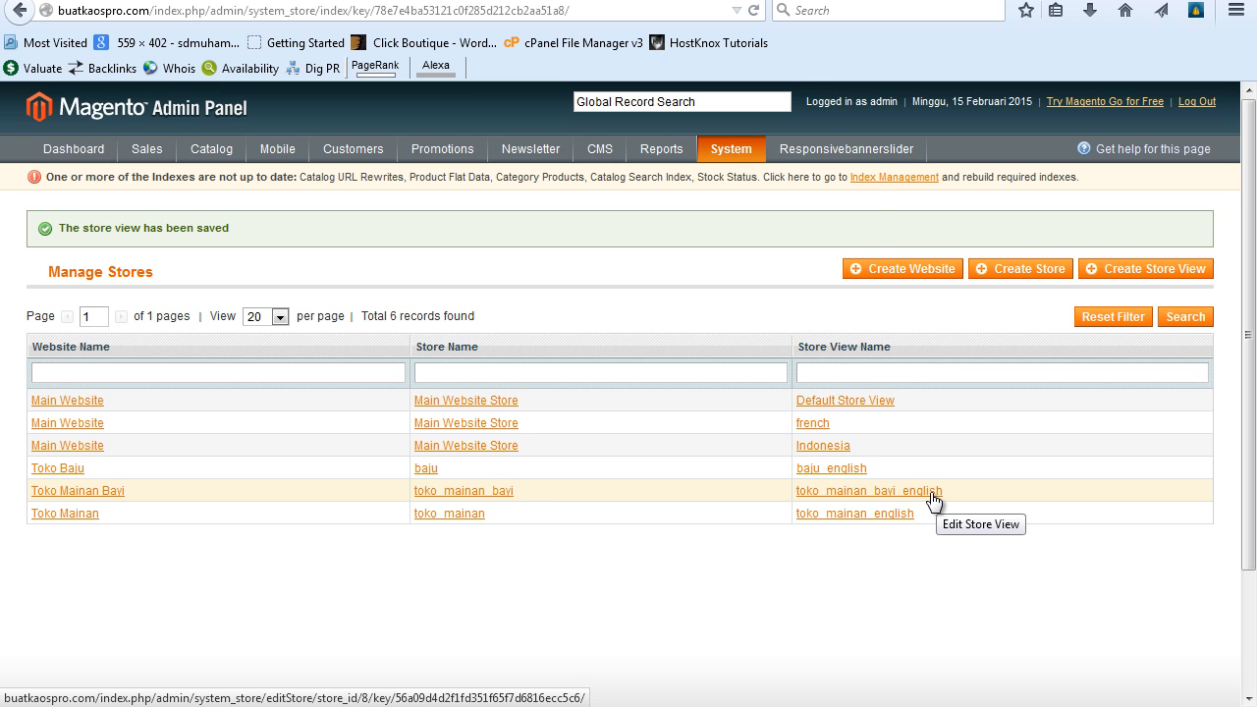
# Step: Open the system configuration's Web settings for the store view toko_mainan_bayi_english
pyautogui.moveTo(734, 151)
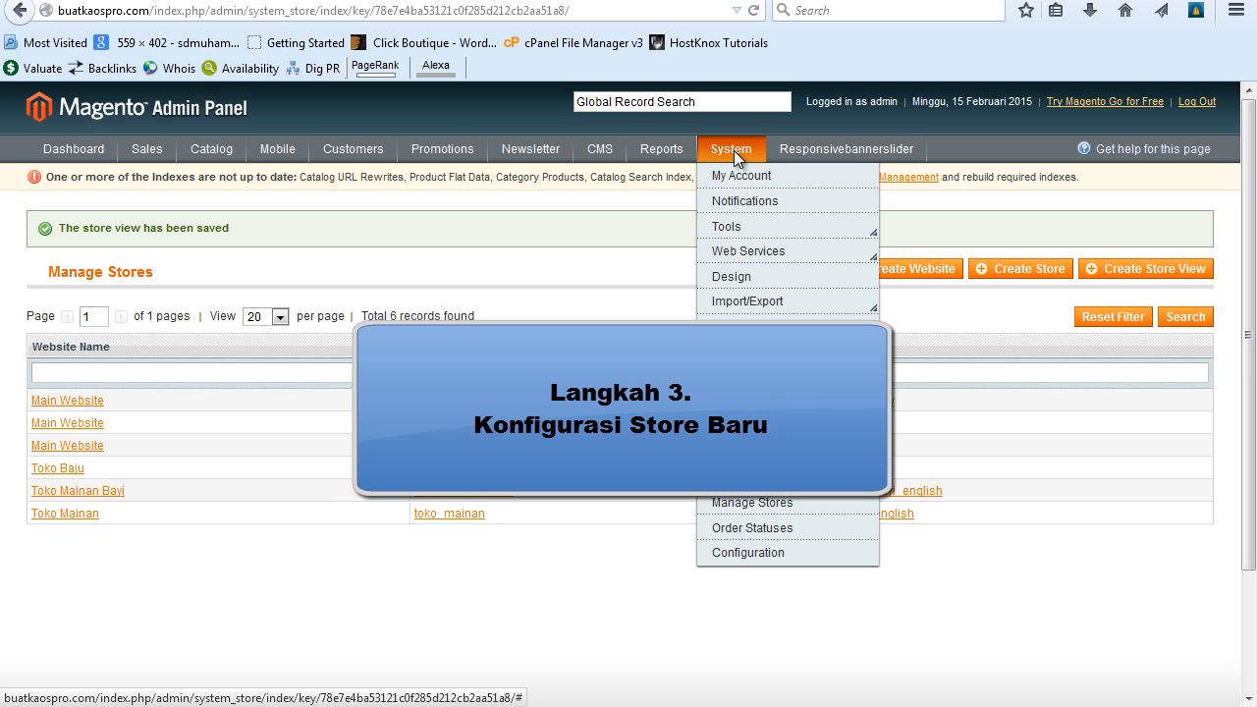
pyautogui.click(752, 558)
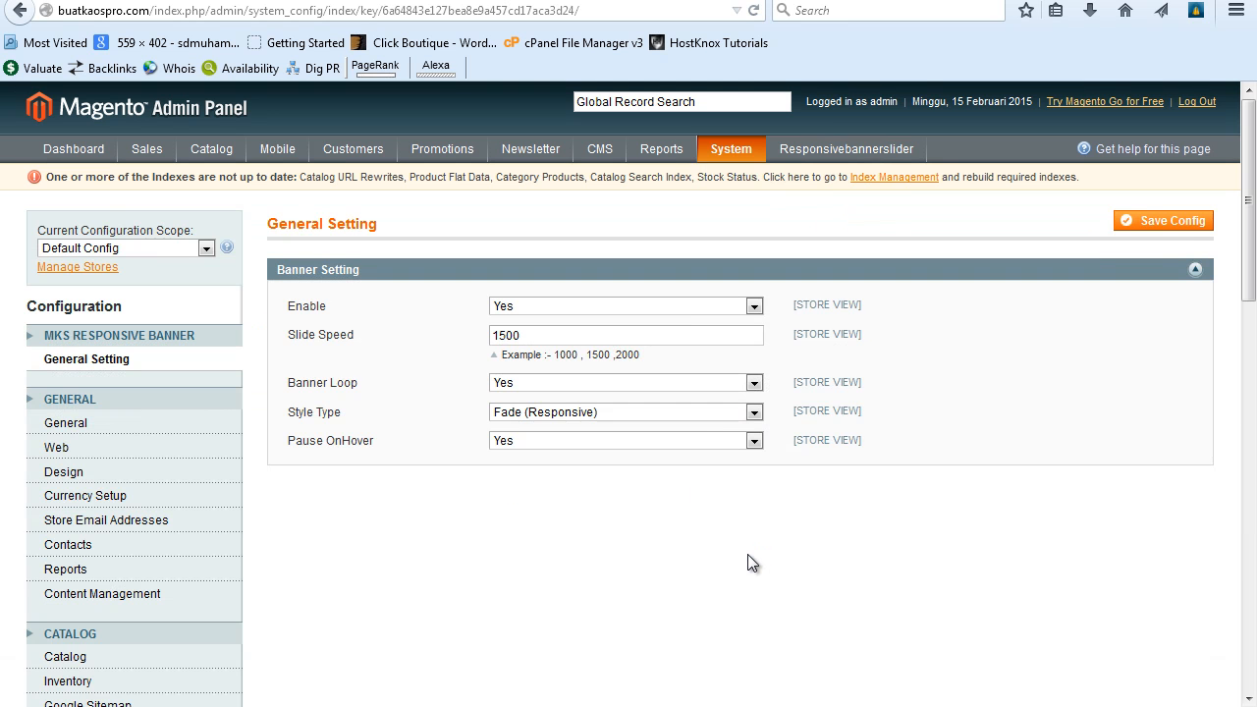
pyautogui.click(206, 249)
pyautogui.click(157, 430)
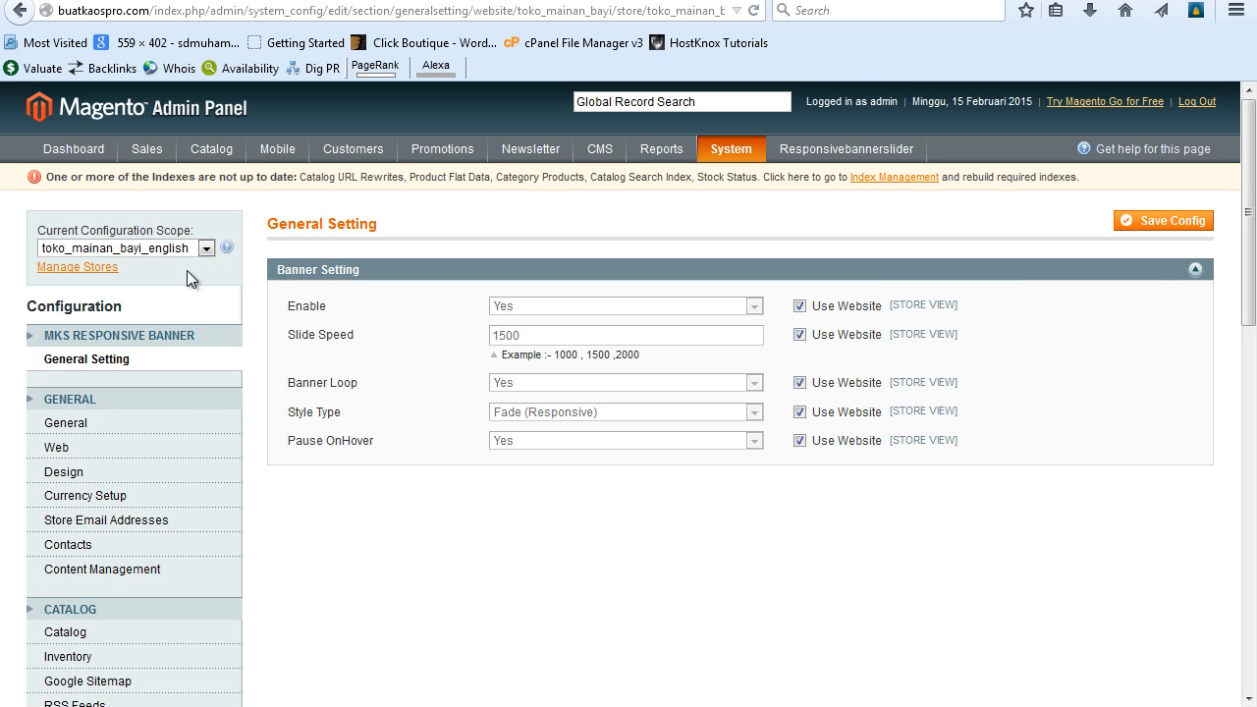
pyautogui.click(61, 448)
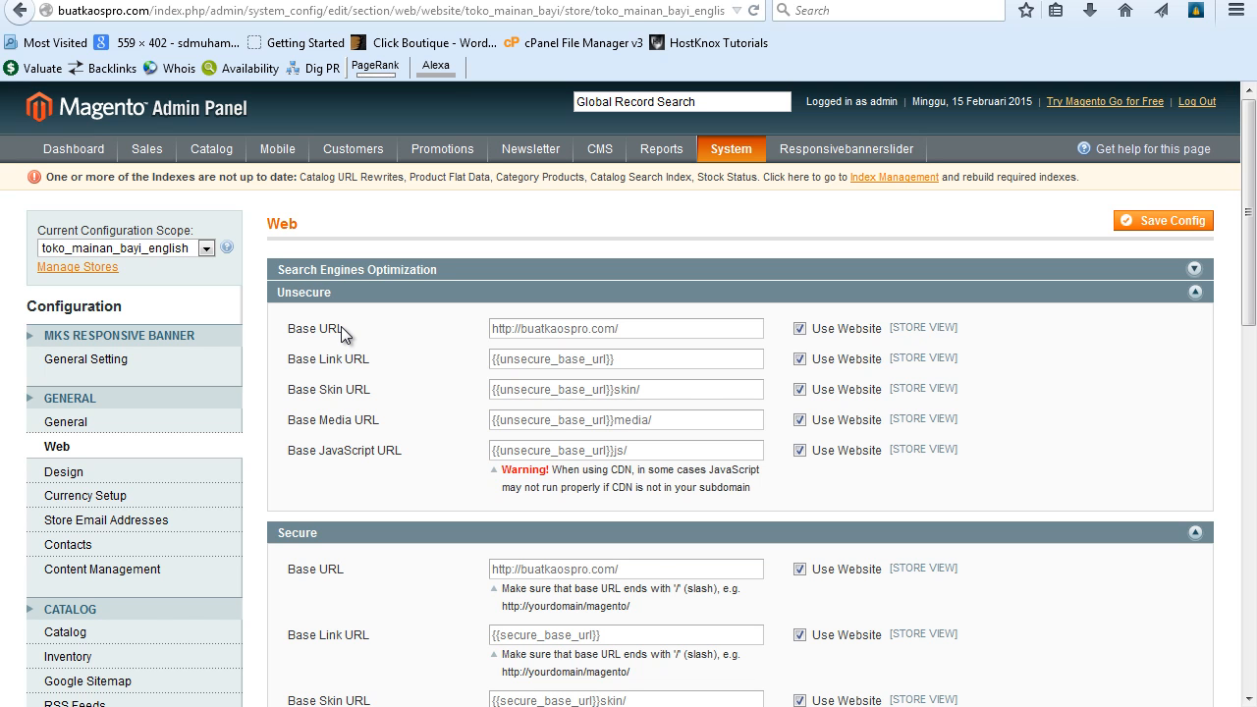
pyautogui.click(800, 329)
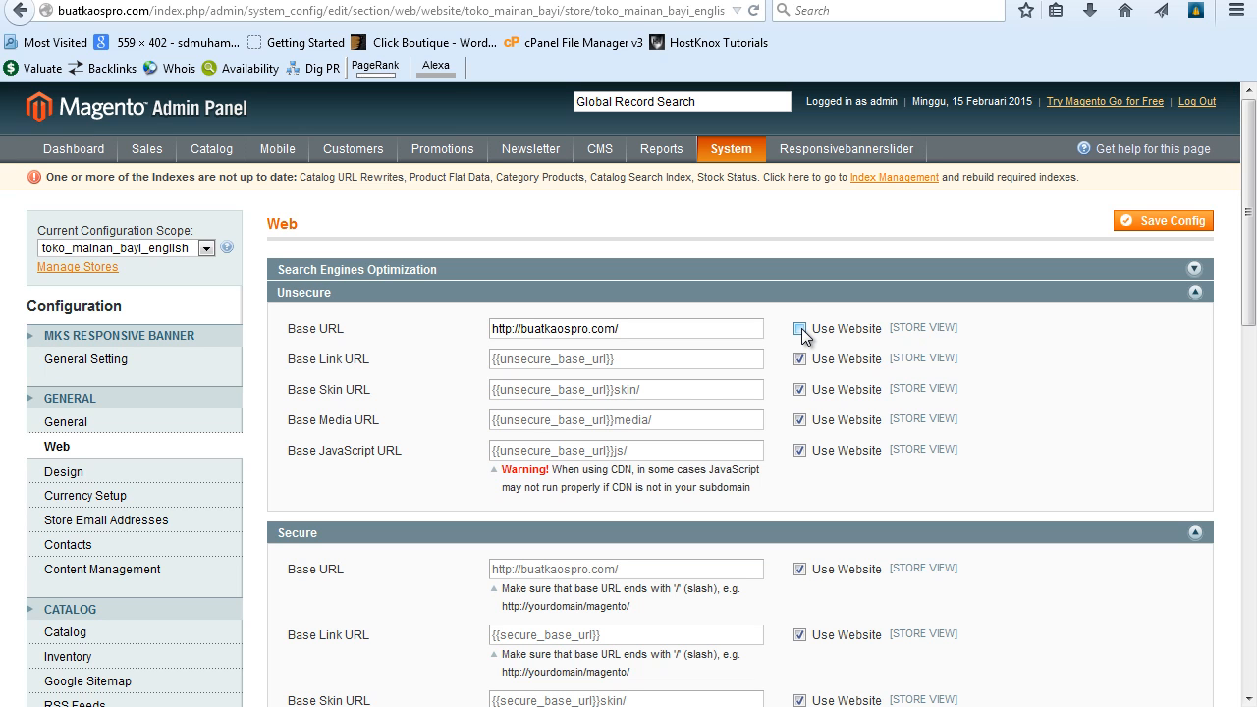
pyautogui.click(524, 338)
pyautogui.write('mainanbayi.')
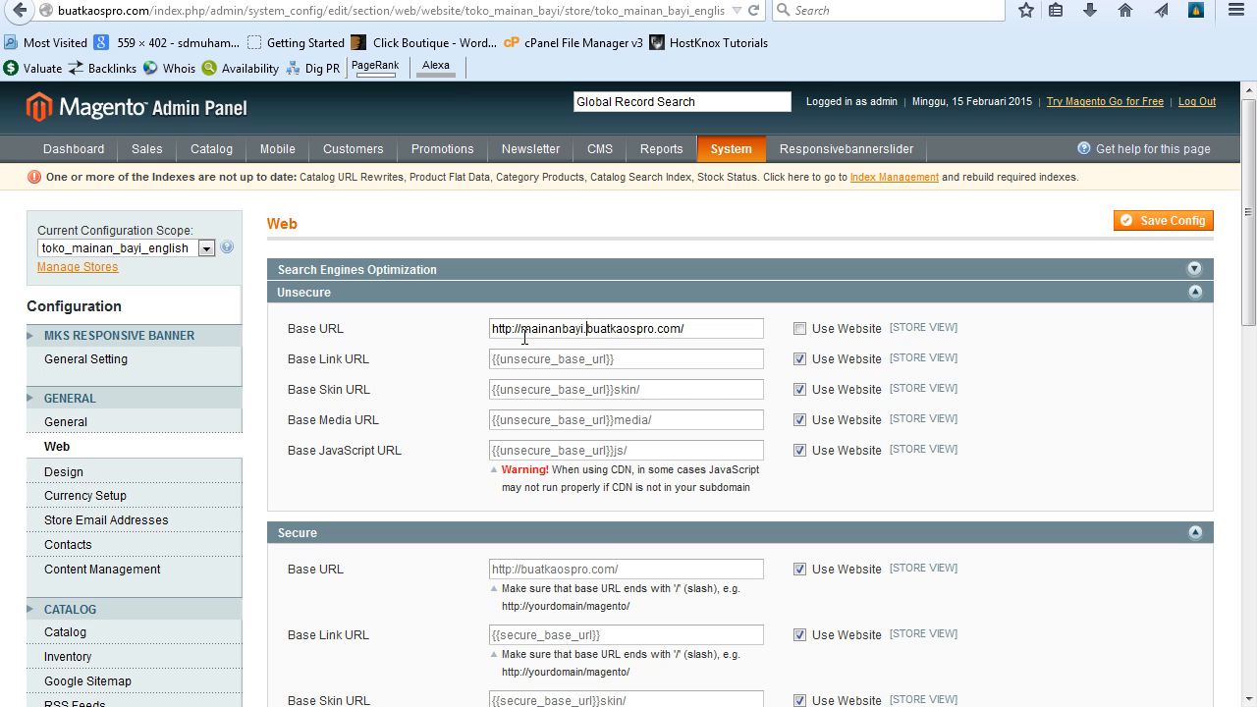
pyautogui.moveTo(694, 328); pyautogui.dragTo(433, 333)
pyautogui.hotkey('ctrl', 'c')
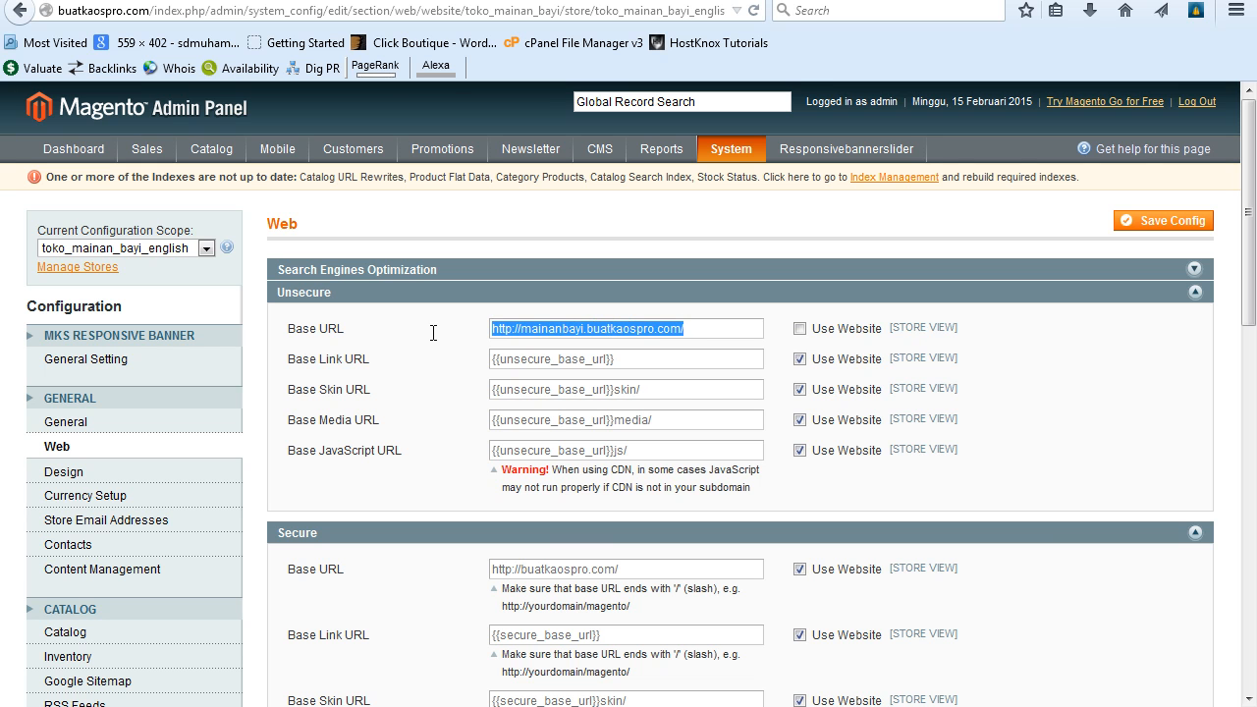
pyautogui.scroll(-4, 771, 511)
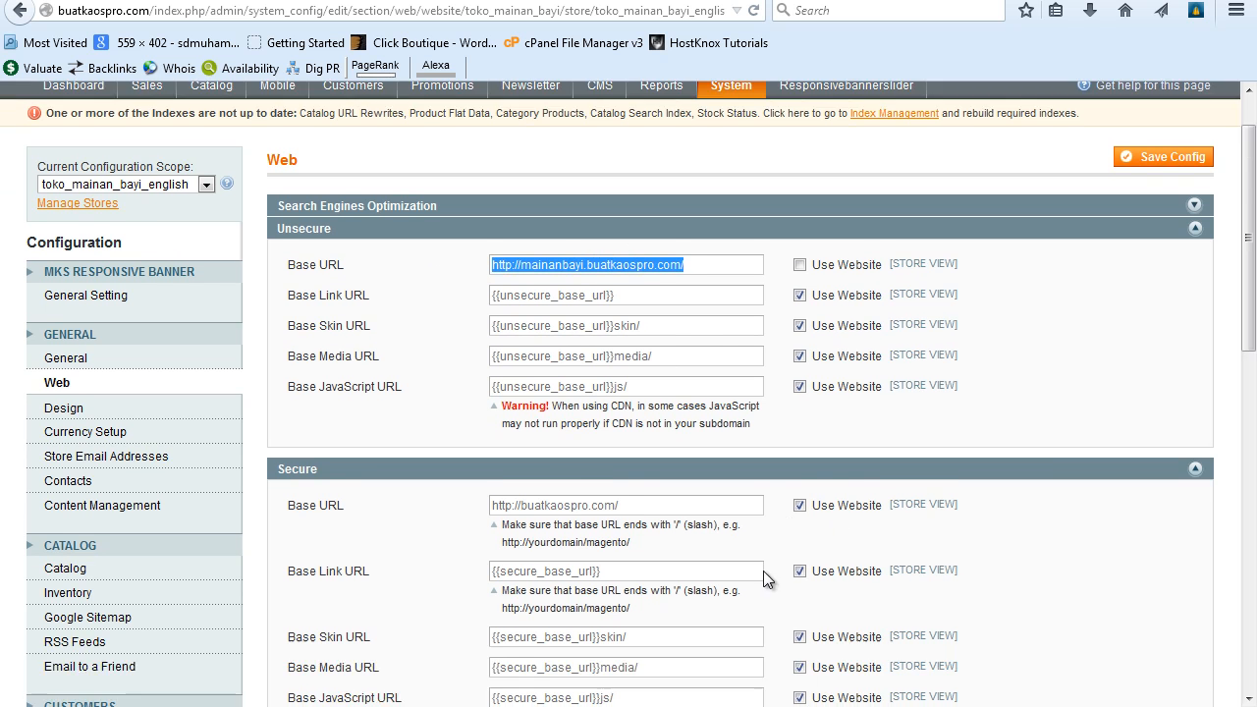
pyautogui.click(800, 347)
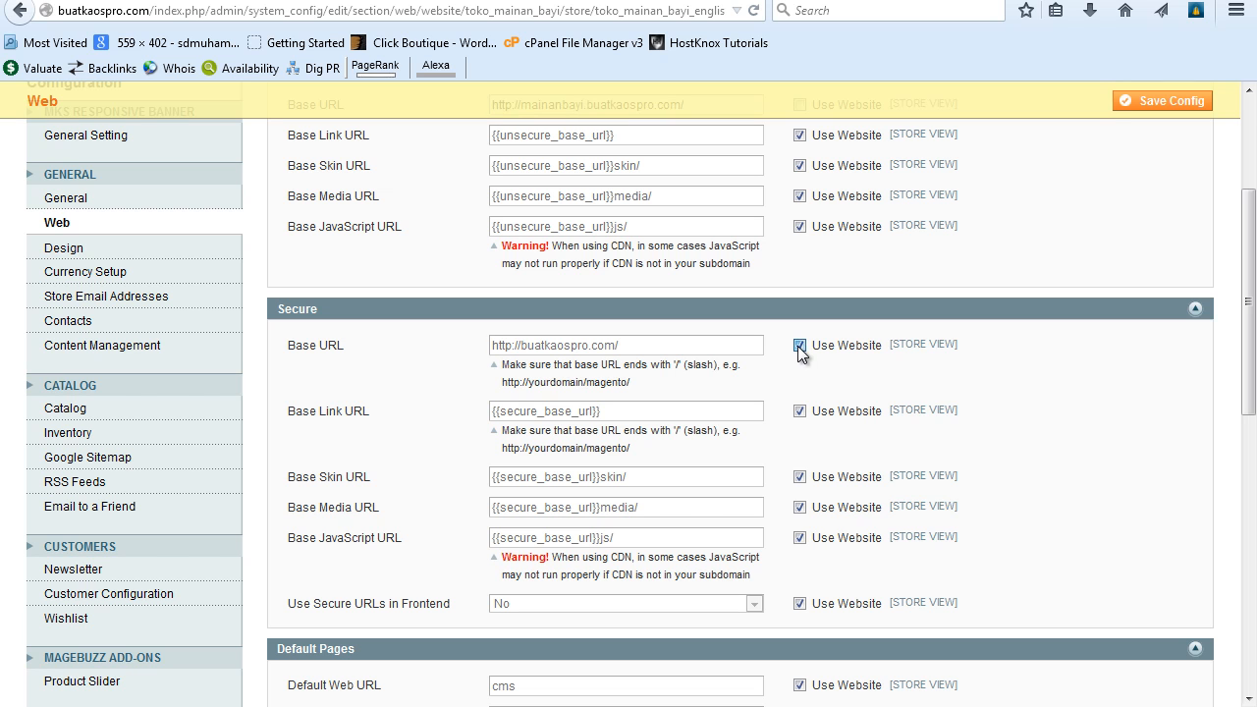
pyautogui.moveTo(632, 347); pyautogui.dragTo(462, 350)
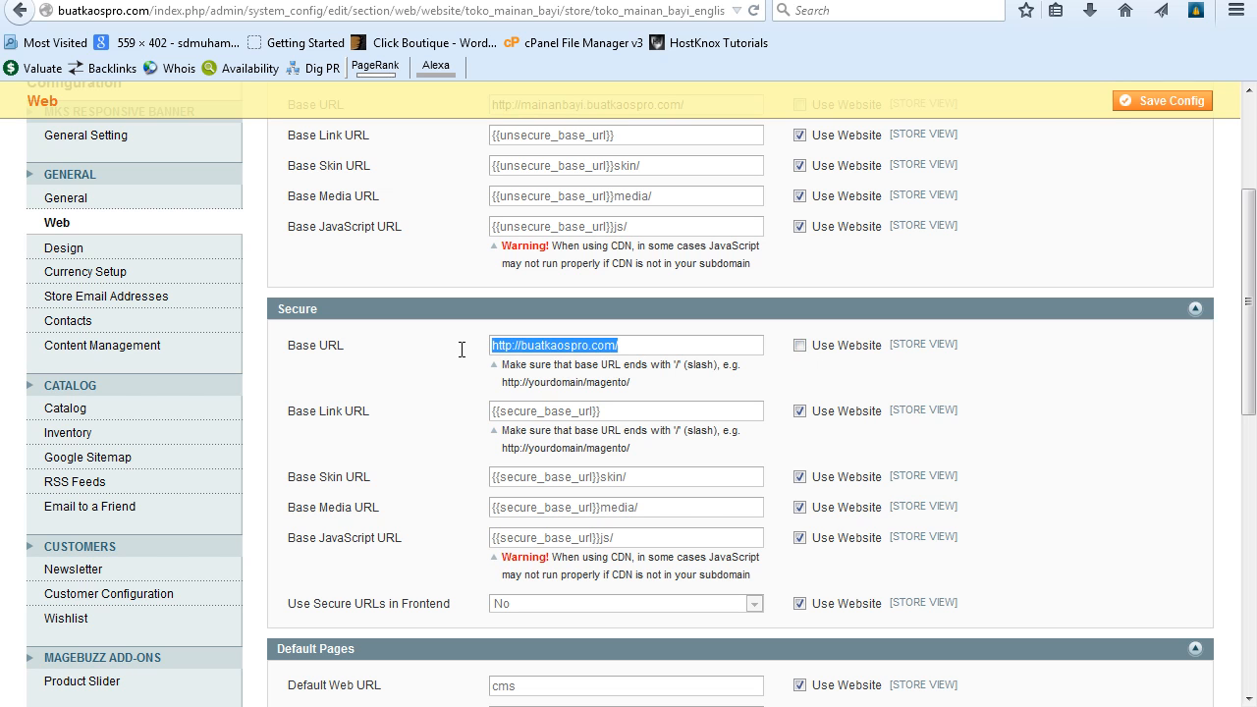
pyautogui.press('BackSpace')
pyautogui.scroll(4, 974, 388)
pyautogui.hotkey('ctrl', 'v')
# Step: Stop using website values for the unsecure link, skin and media URLs and the secure skin, media and JavaScript URLs
pyautogui.scroll(-2, 1250, 530)
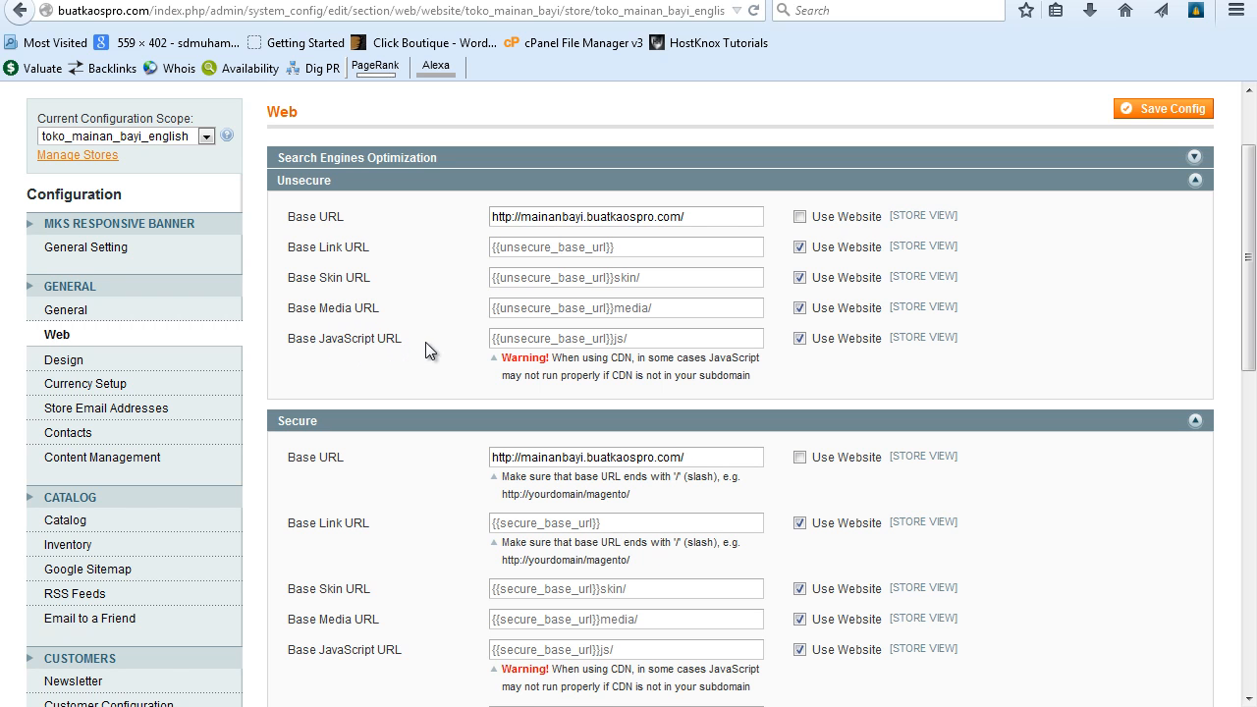
pyautogui.click(799, 248)
pyautogui.click(800, 278)
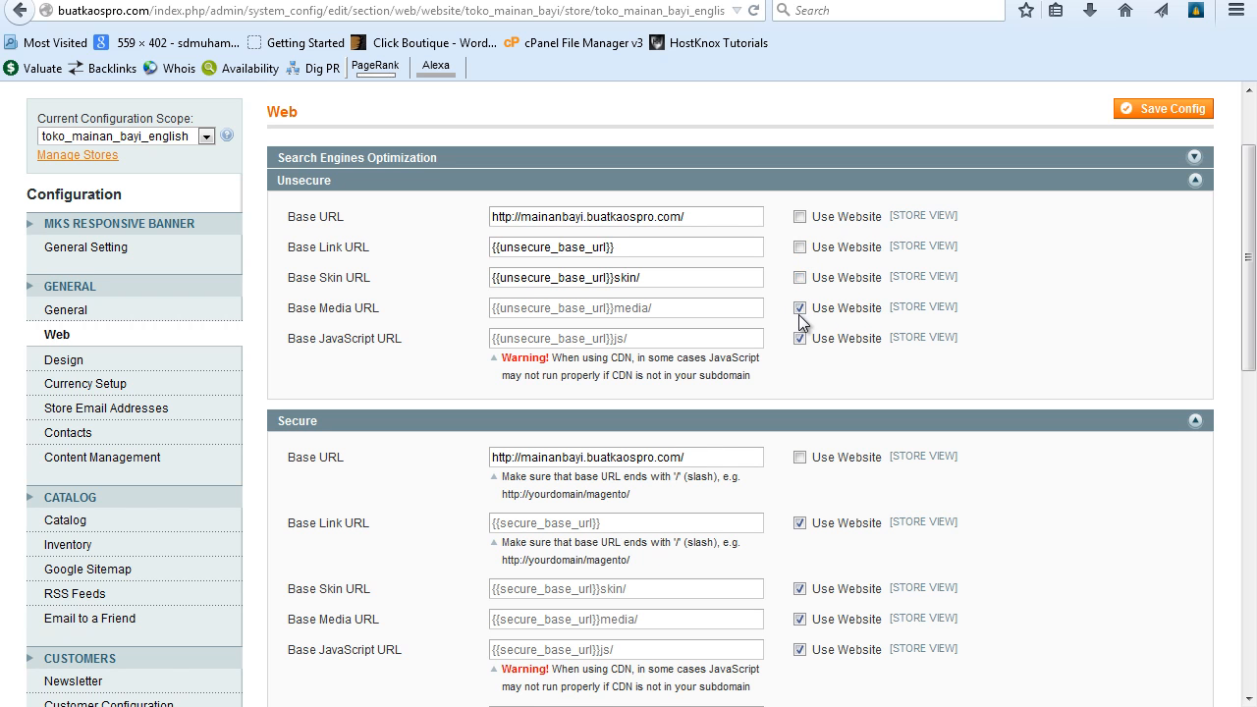
pyautogui.click(800, 308)
pyautogui.moveTo(492, 278); pyautogui.dragTo(613, 278)
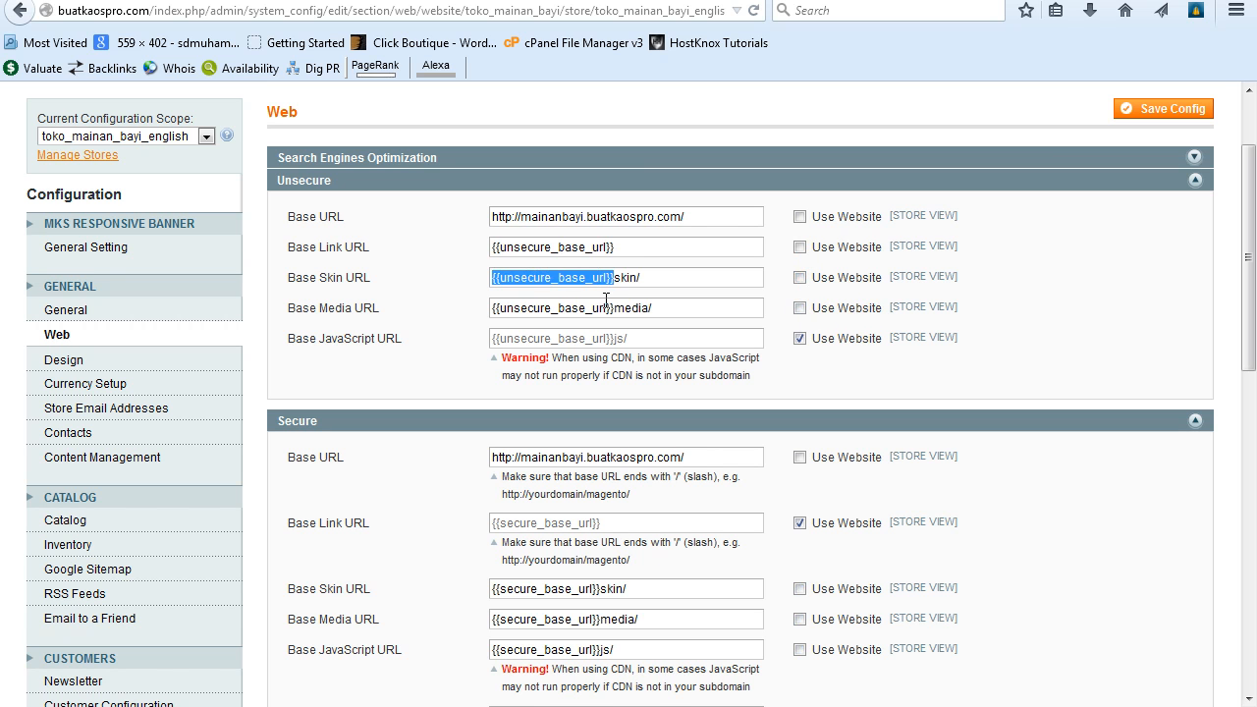
pyautogui.write('http://')
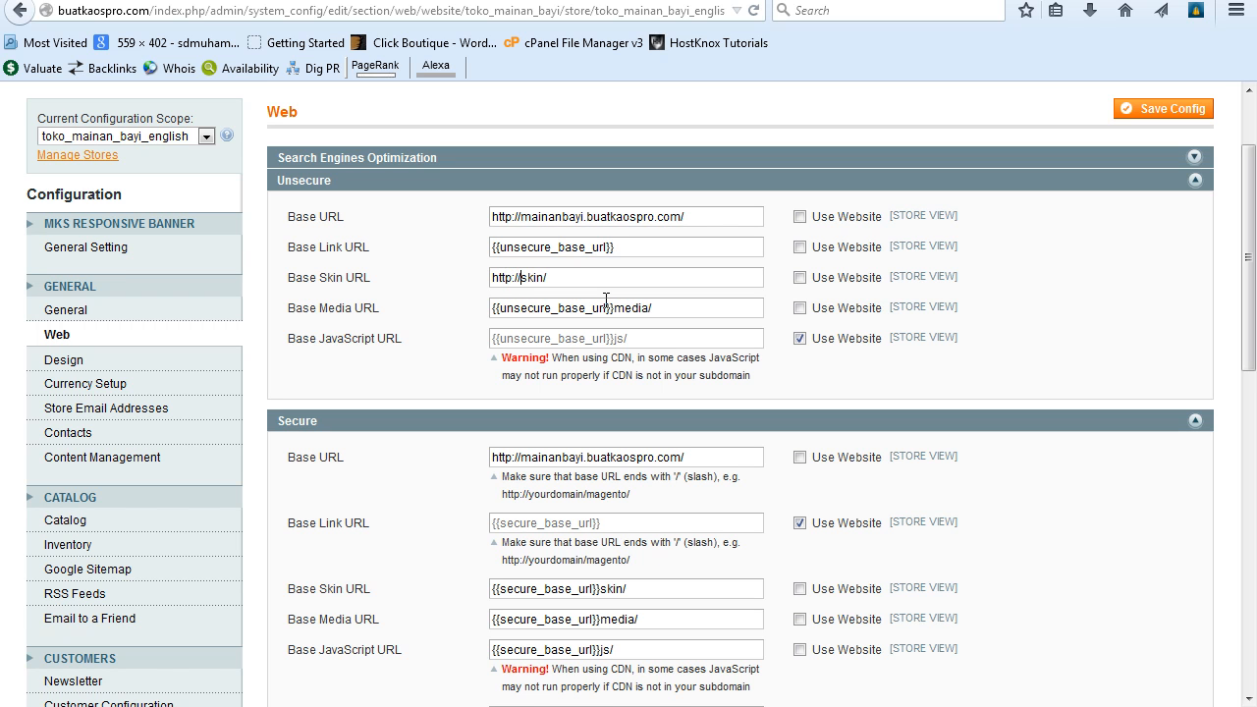
pyautogui.write('buatkaospro.com')
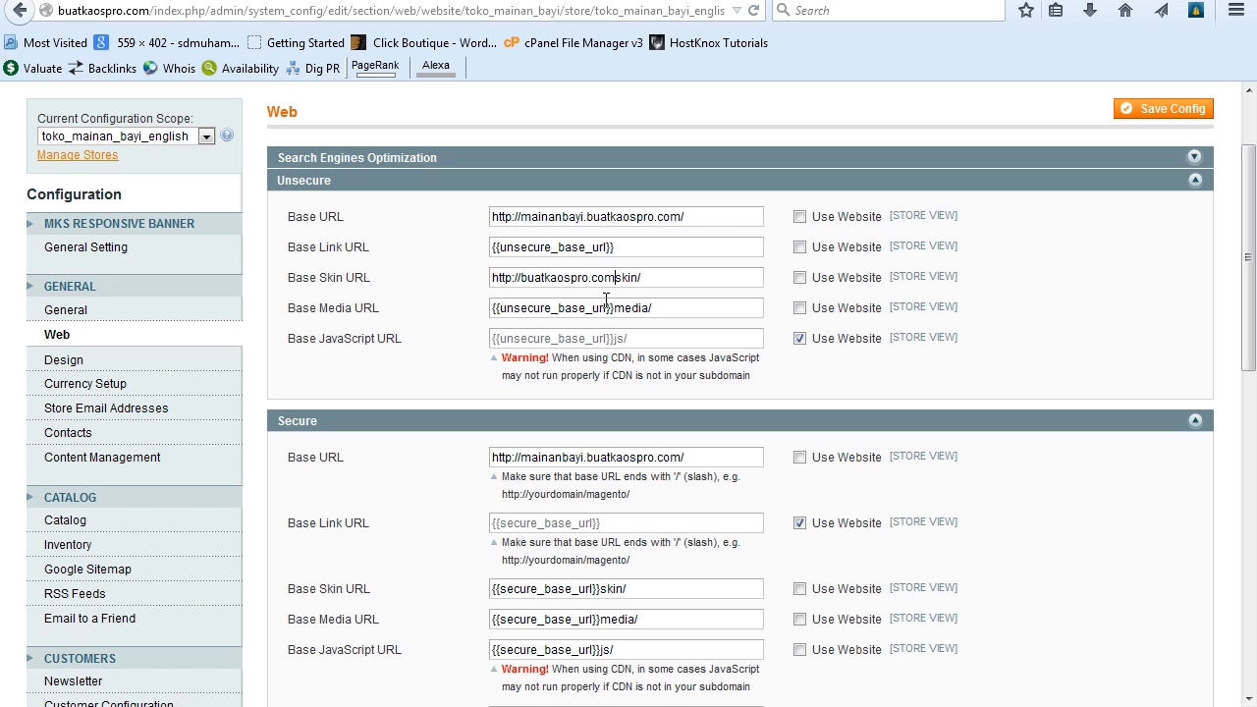
pyautogui.write('/')
pyautogui.press('Escape')
pyautogui.moveTo(617, 276); pyautogui.dragTo(494, 280)
pyautogui.hotkey('ctrl', 'c')
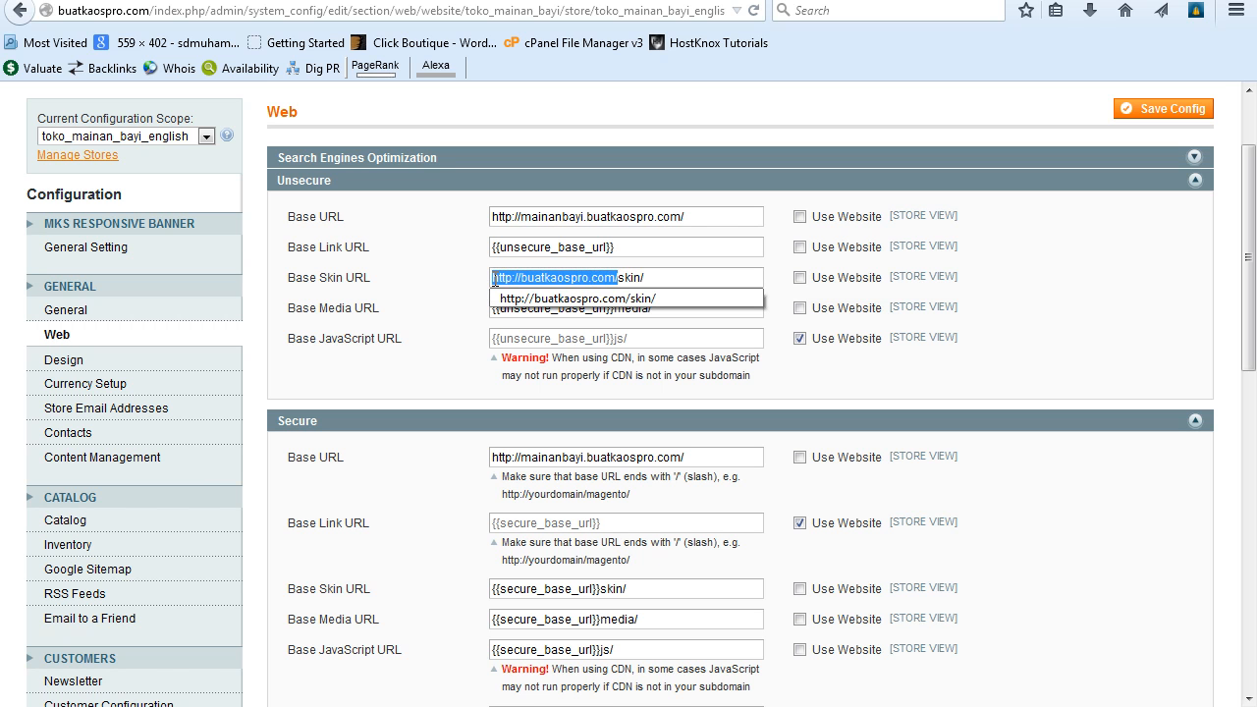
pyautogui.click(719, 315)
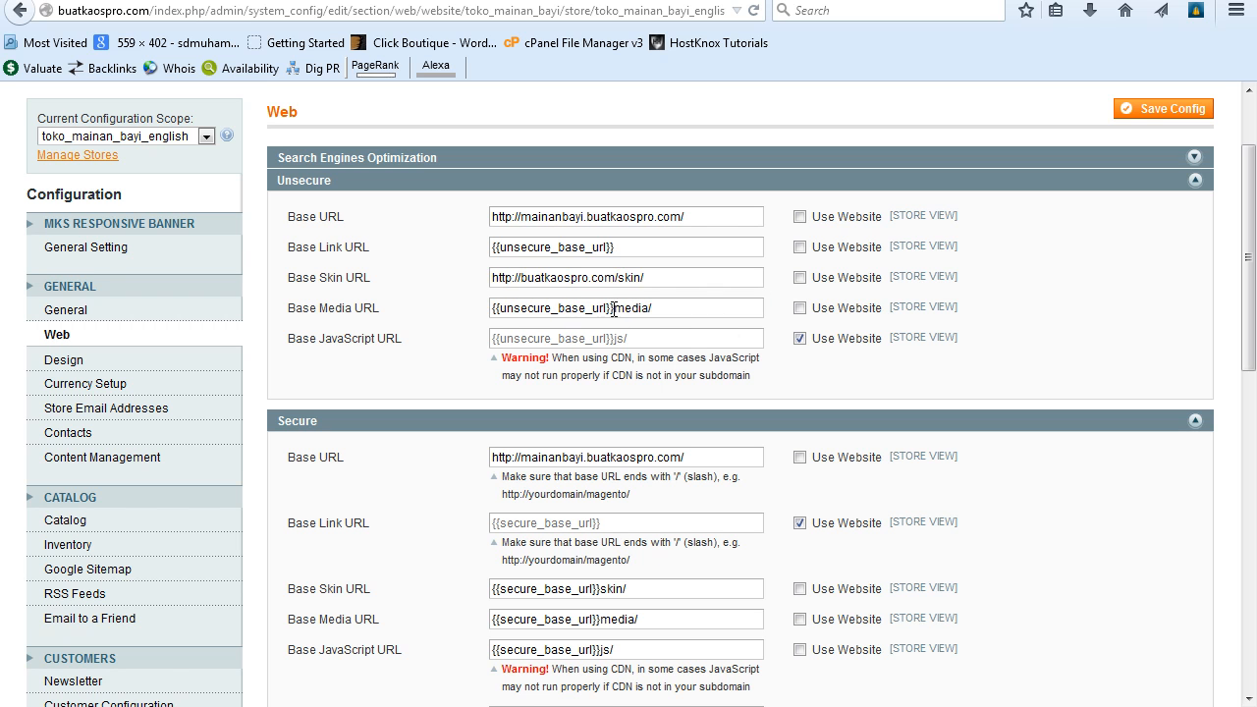
pyautogui.moveTo(613, 308); pyautogui.dragTo(465, 308)
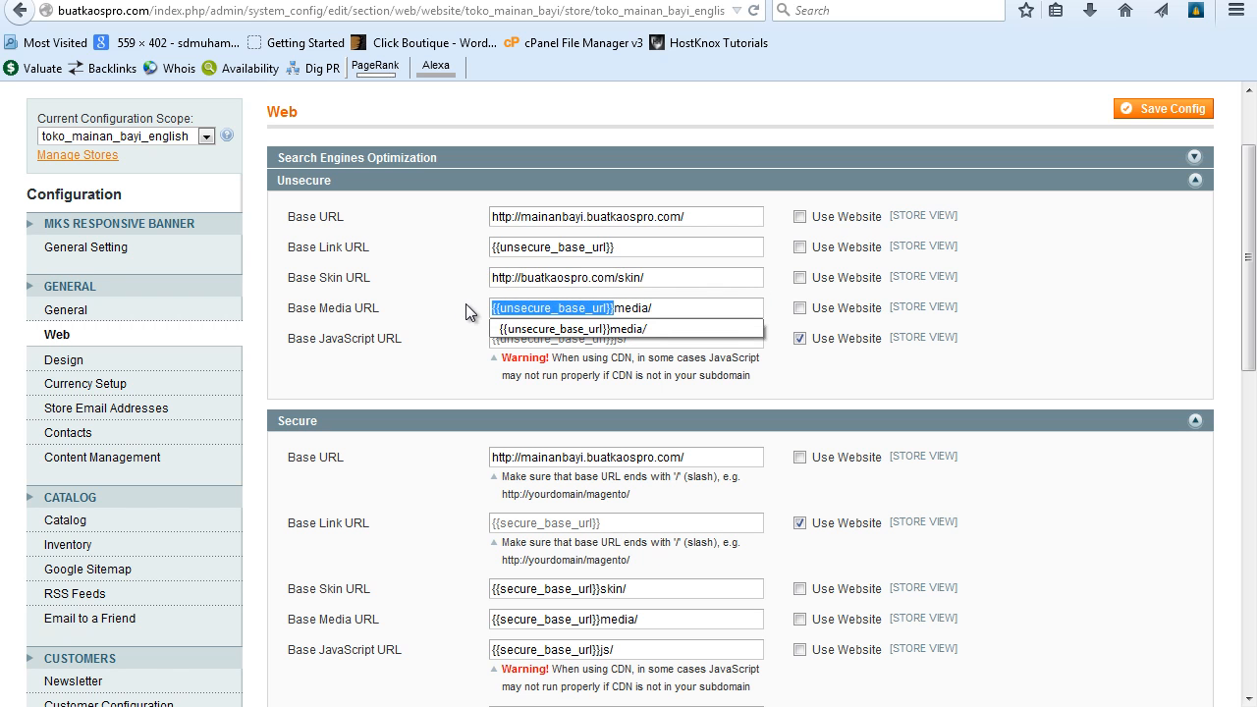
pyautogui.hotkey('ctrl', 'v')
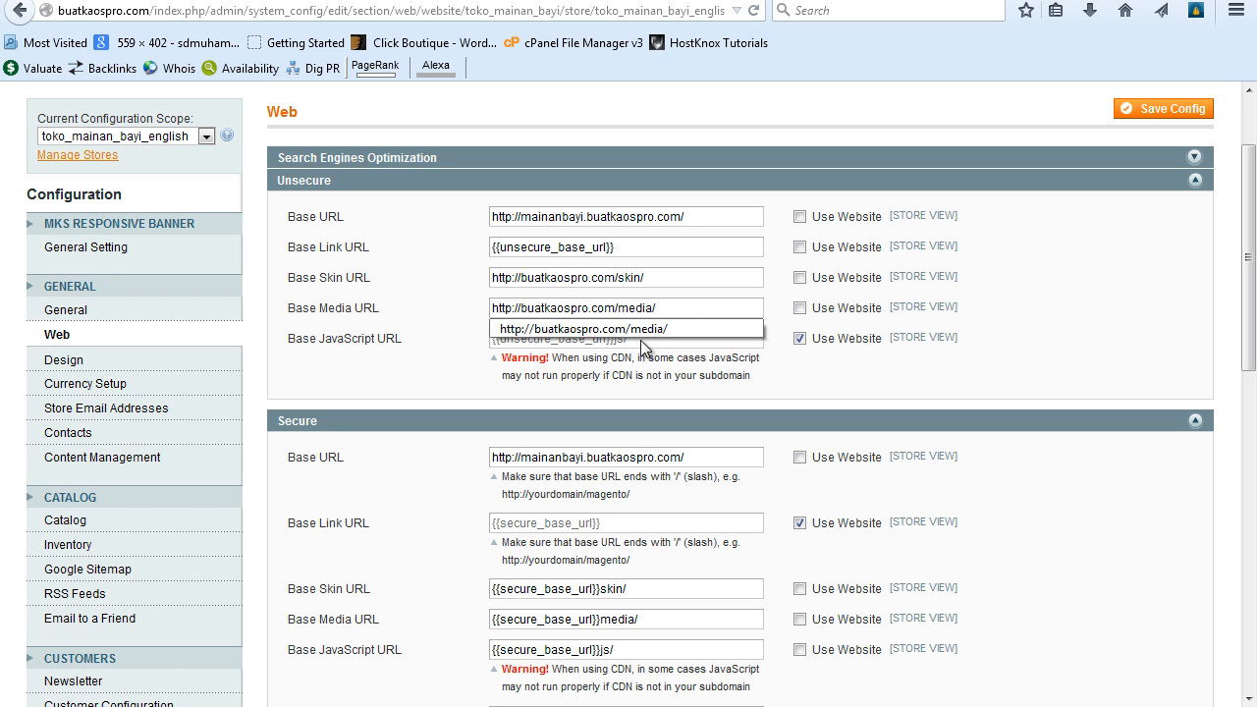
pyautogui.click(800, 337)
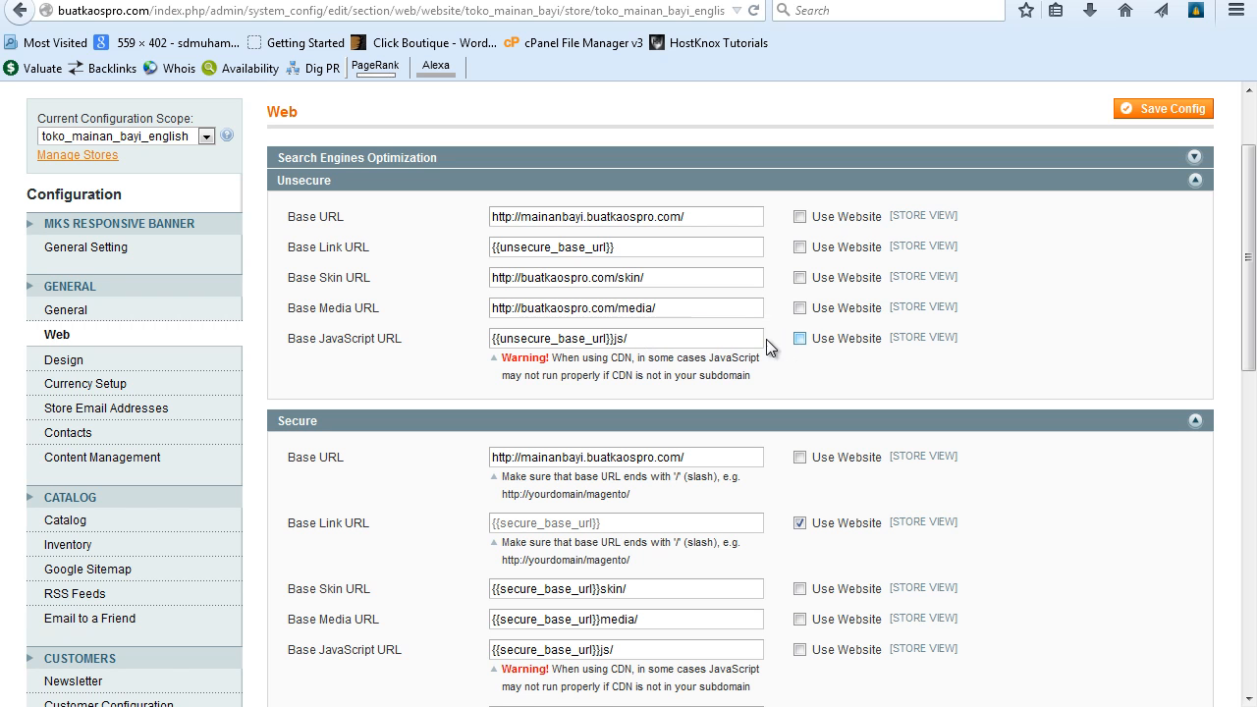
pyautogui.moveTo(616, 339); pyautogui.dragTo(484, 341)
pyautogui.hotkey('ctrl', 'v')
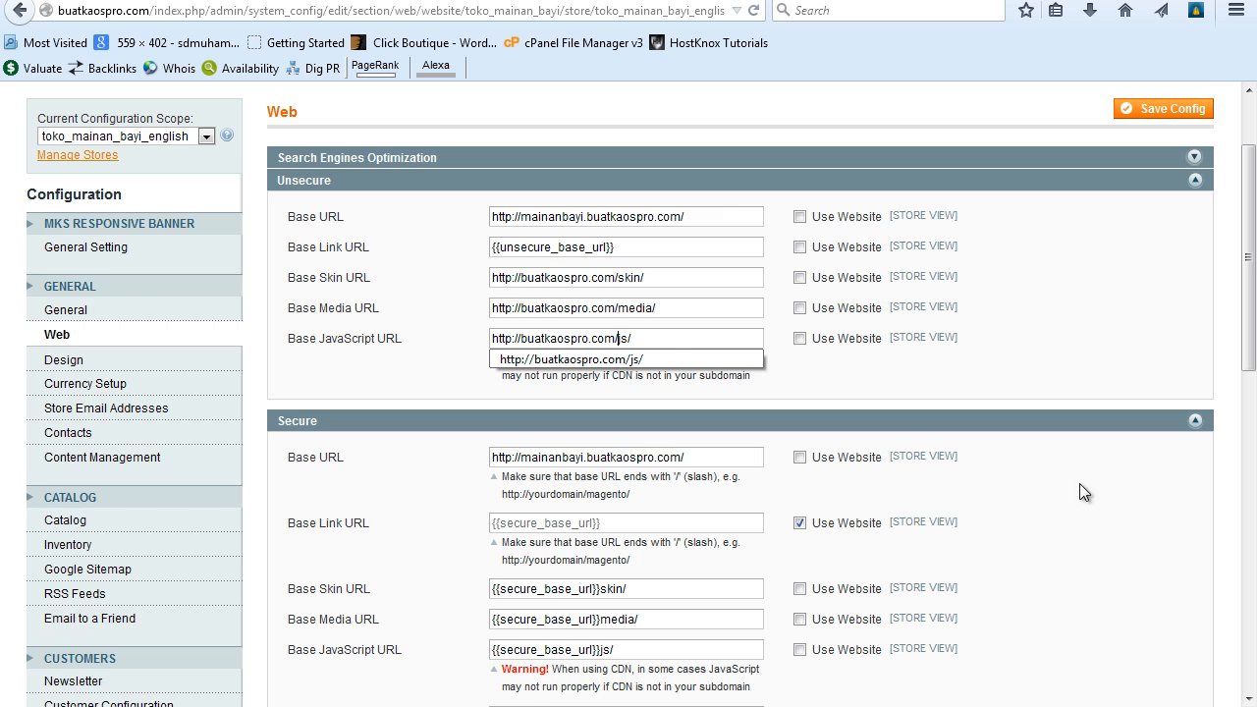
pyautogui.scroll(-4, 1091, 491)
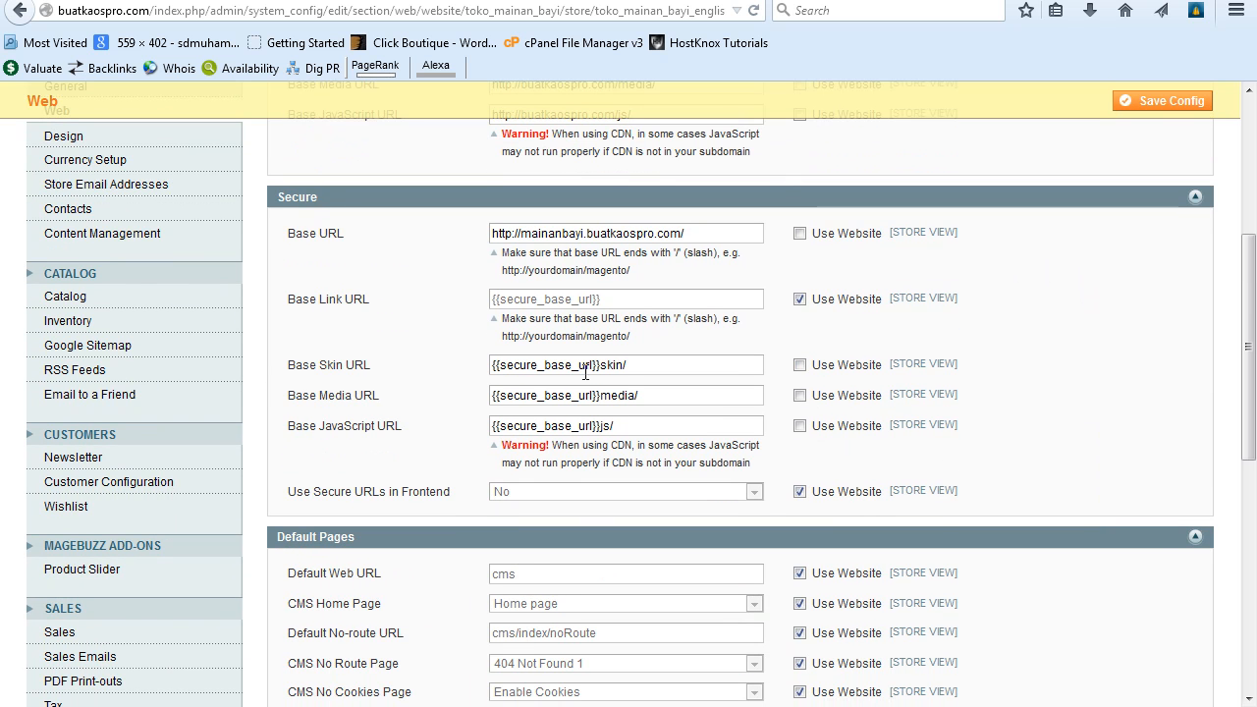
pyautogui.moveTo(599, 365); pyautogui.dragTo(490, 369)
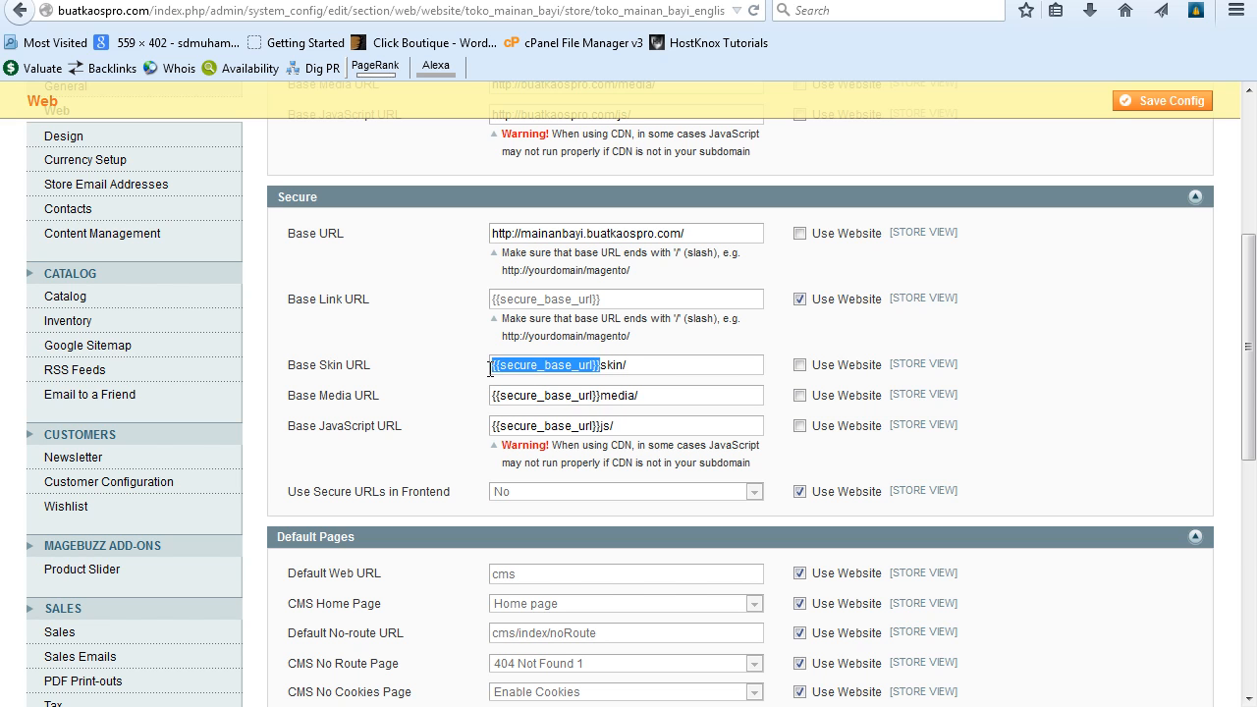
pyautogui.hotkey('ctrl', 'v')
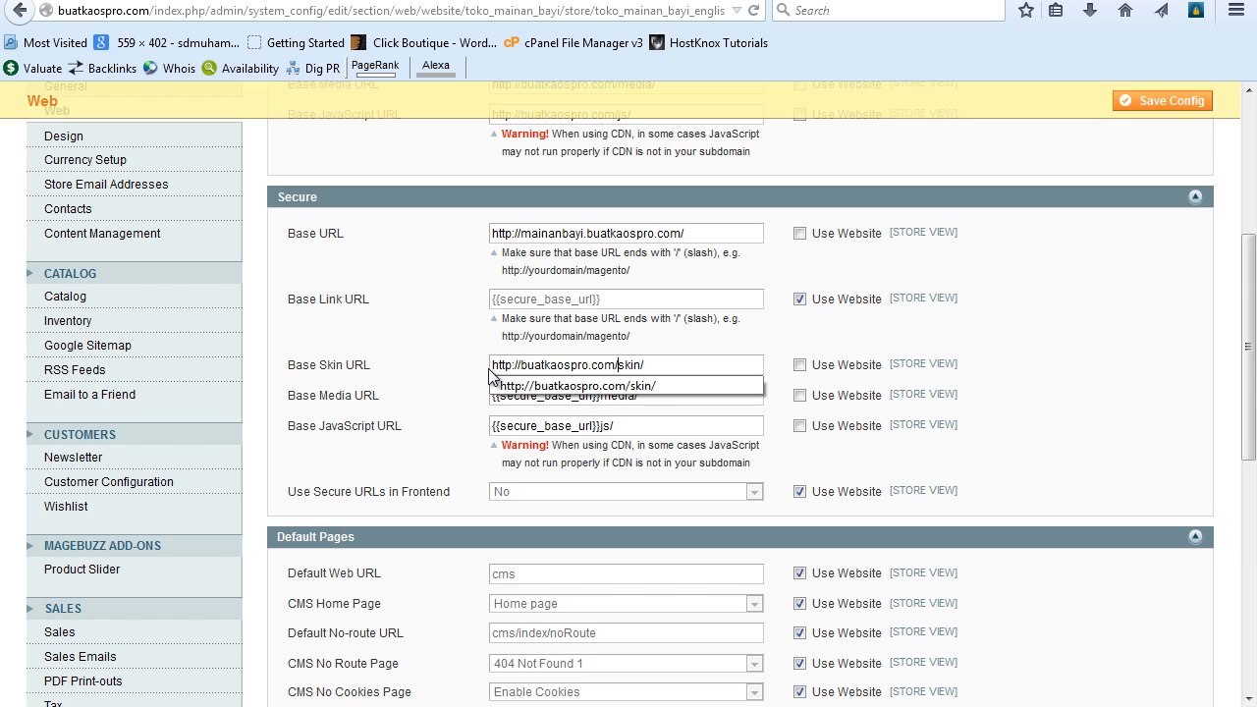
pyautogui.click(666, 402)
pyautogui.click(602, 394)
pyautogui.moveTo(602, 391); pyautogui.dragTo(483, 397)
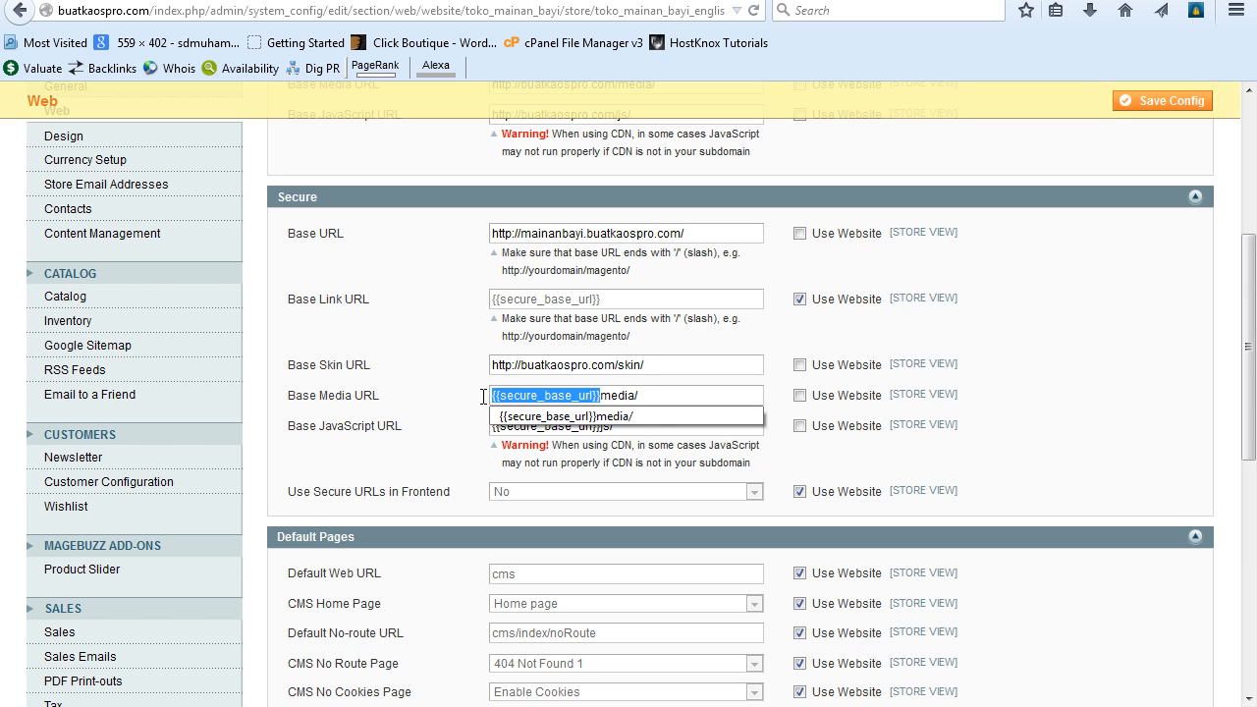
pyautogui.hotkey('ctrl', 'v')
pyautogui.click(677, 437)
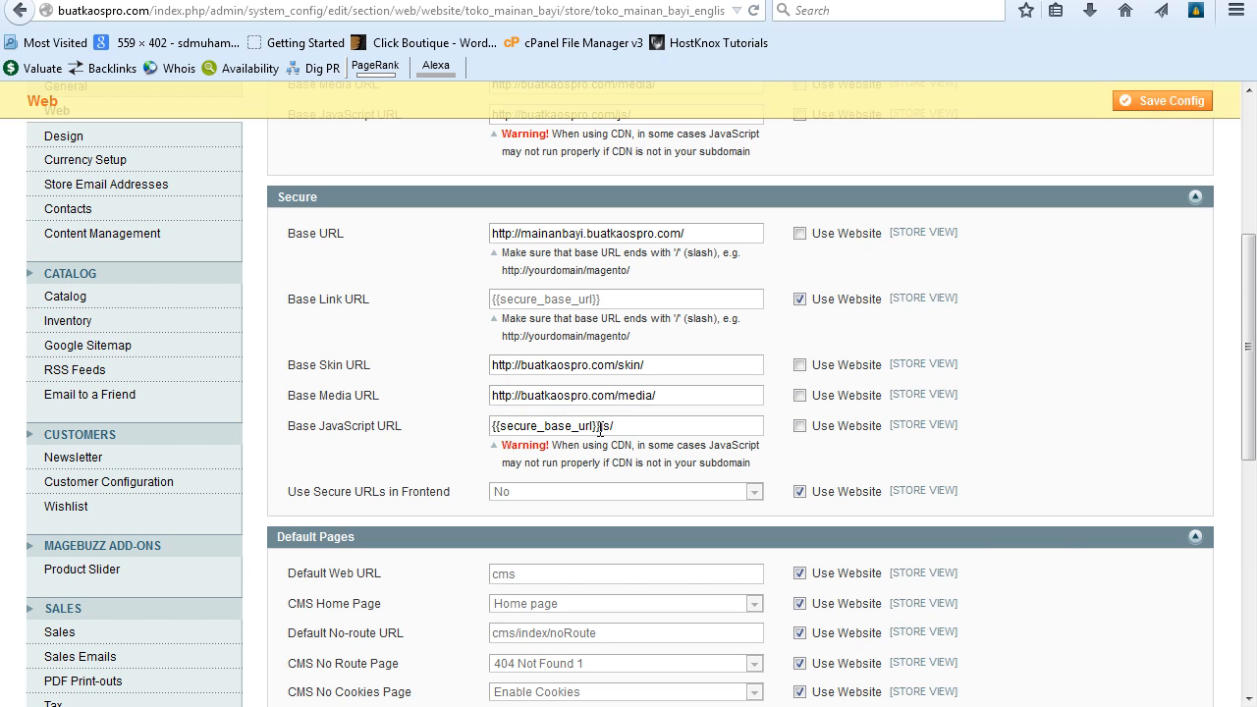
pyautogui.moveTo(602, 425); pyautogui.dragTo(490, 425)
pyautogui.hotkey('ctrl', 'v')
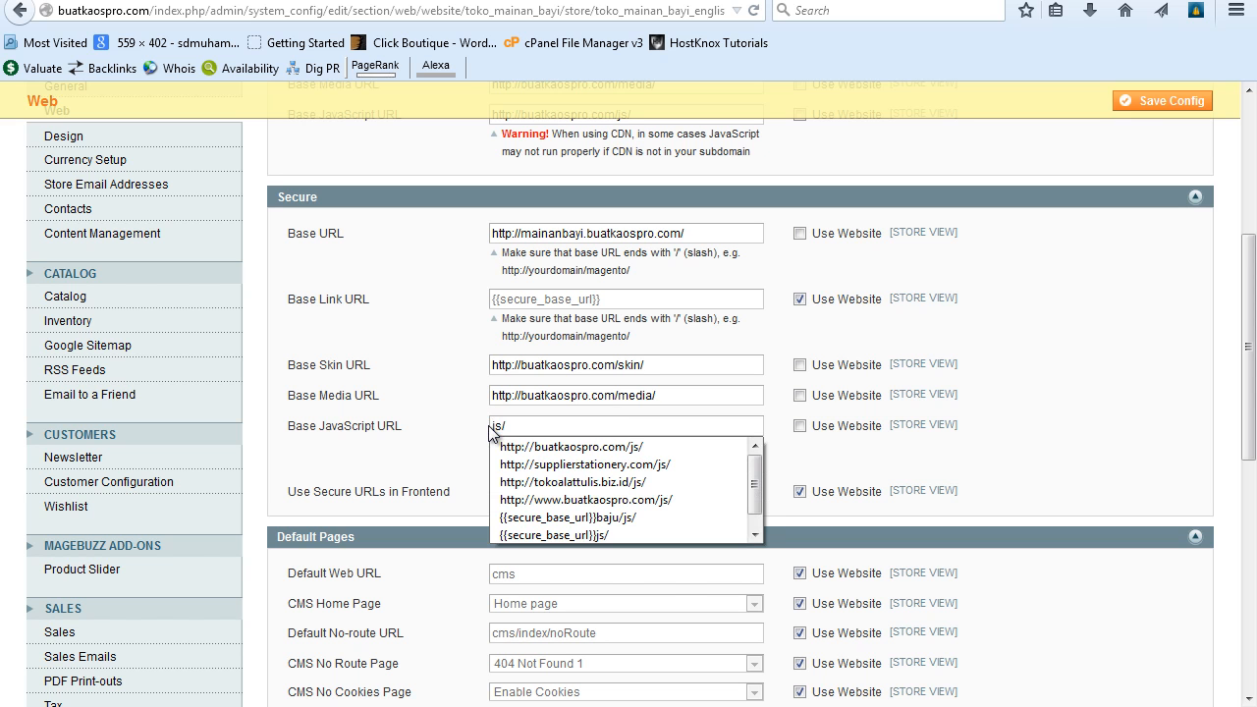
pyautogui.click(680, 429)
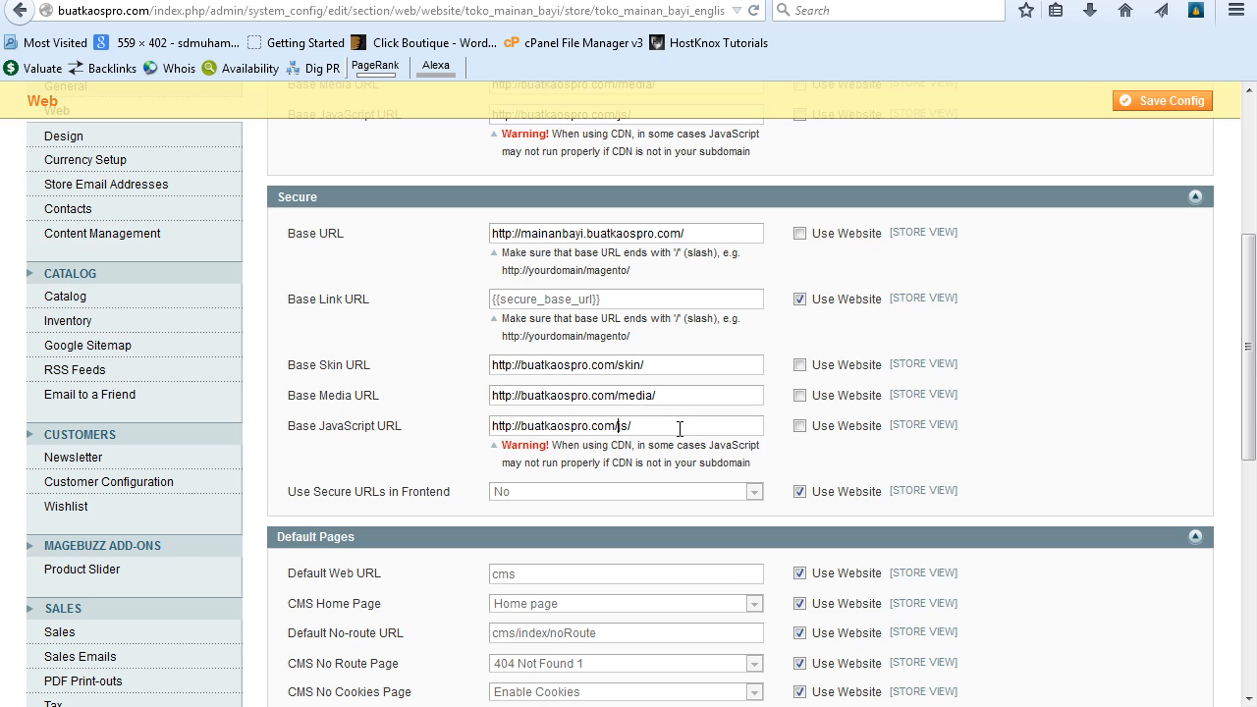
pyautogui.scroll(4, 1199, 401)
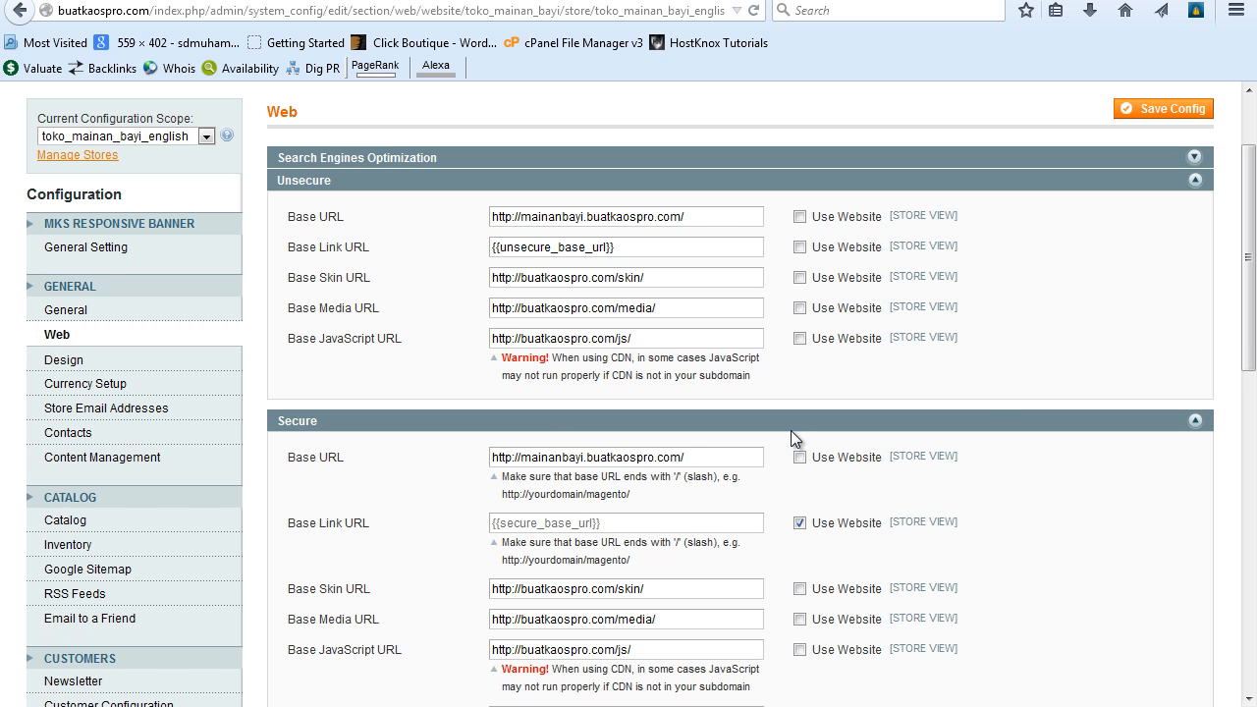
pyautogui.scroll(3, 1239, 331)
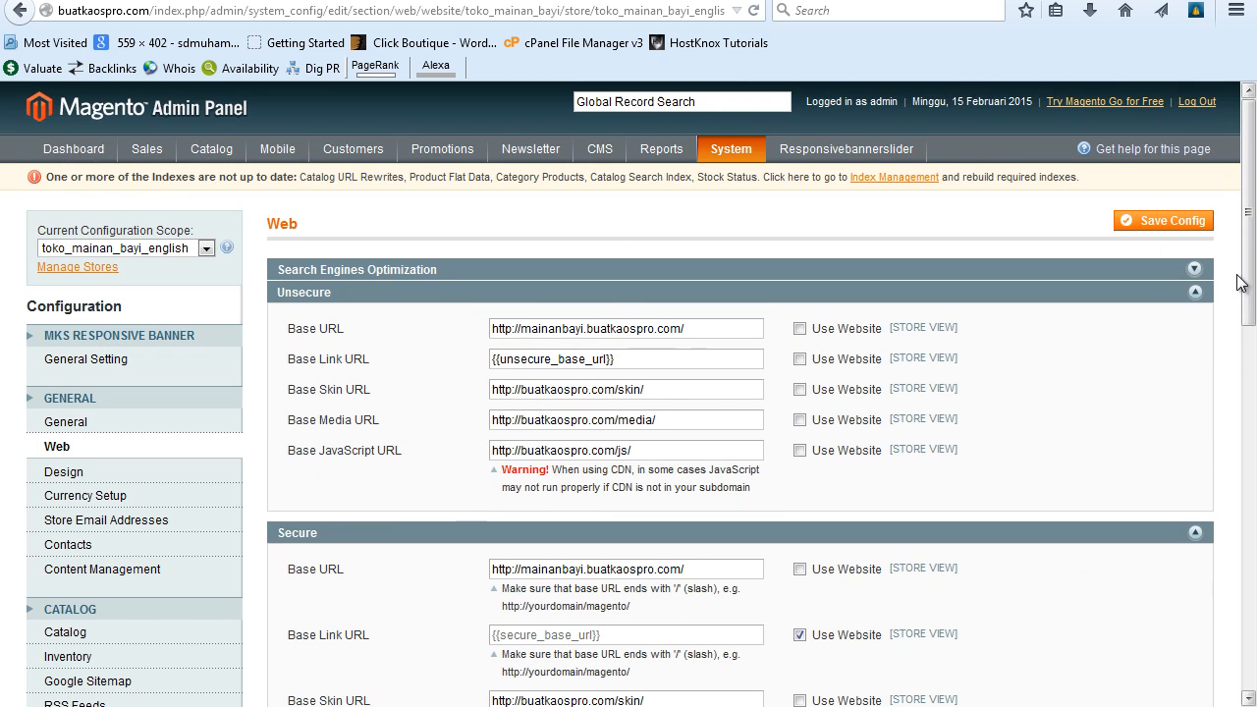
pyautogui.click(1180, 230)
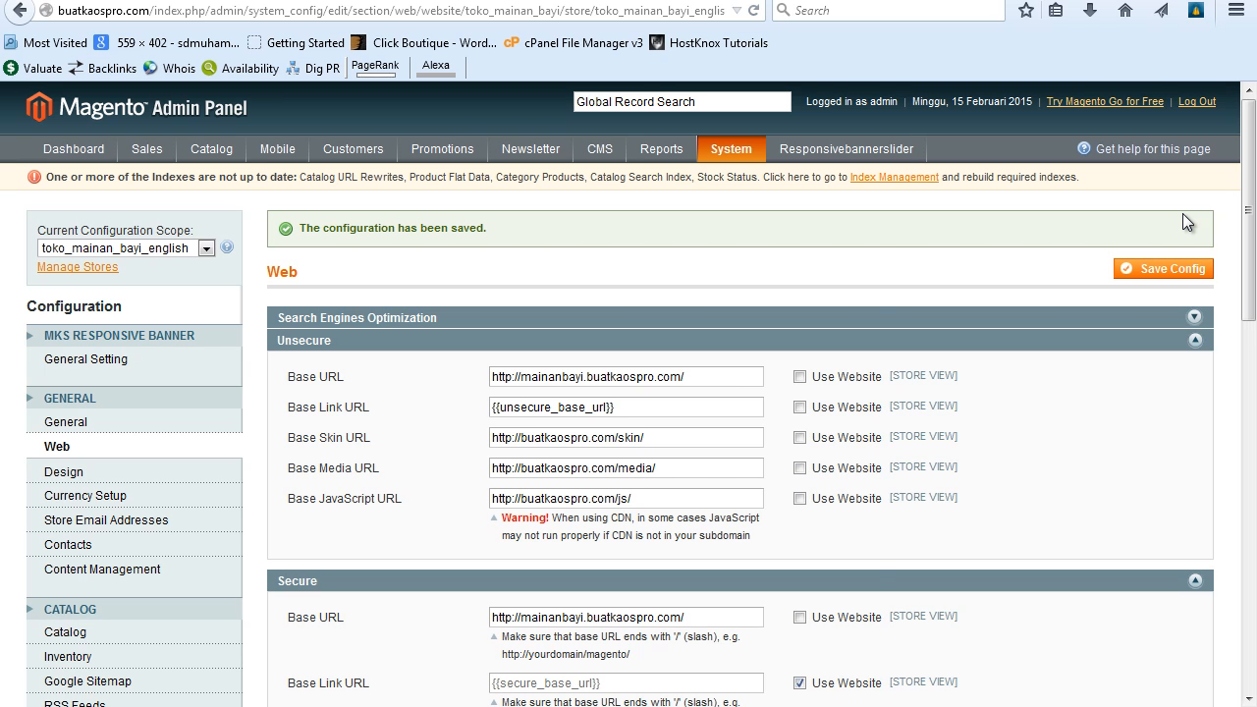
# Step: Start a new design change in the Magento admin for the store view toko_mainan_bayi_english
pyautogui.moveTo(716, 137)
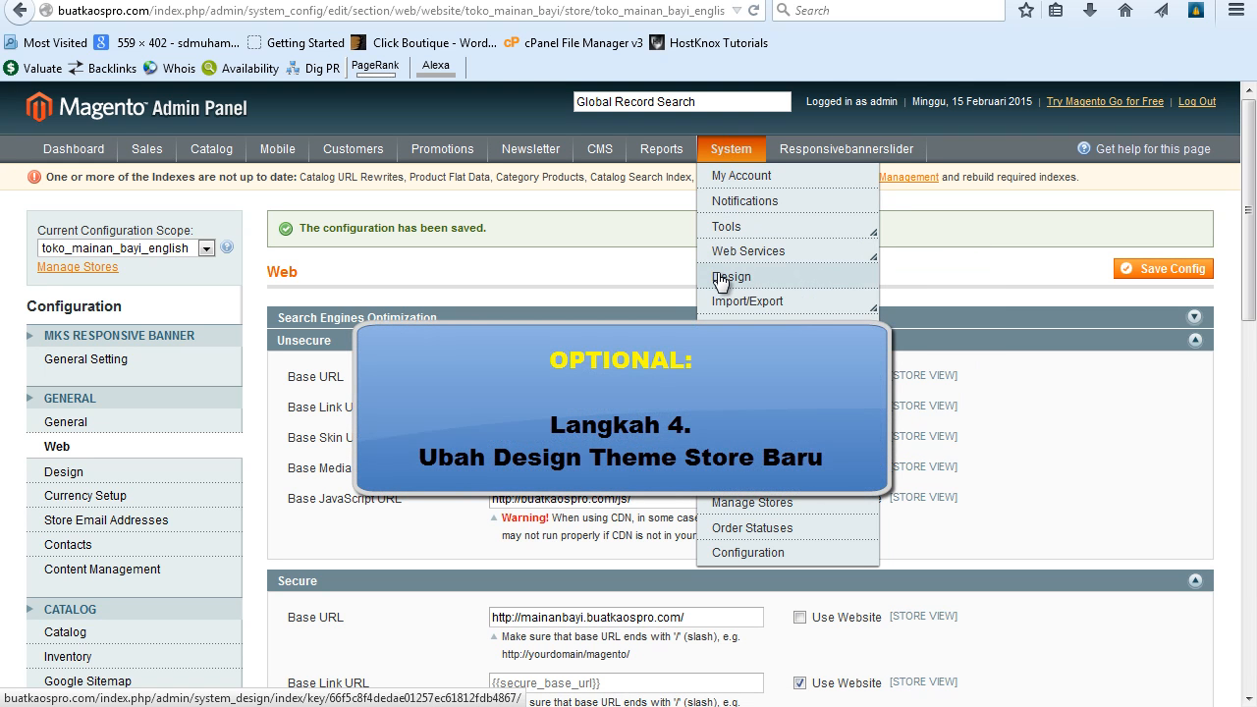
pyautogui.click(720, 281)
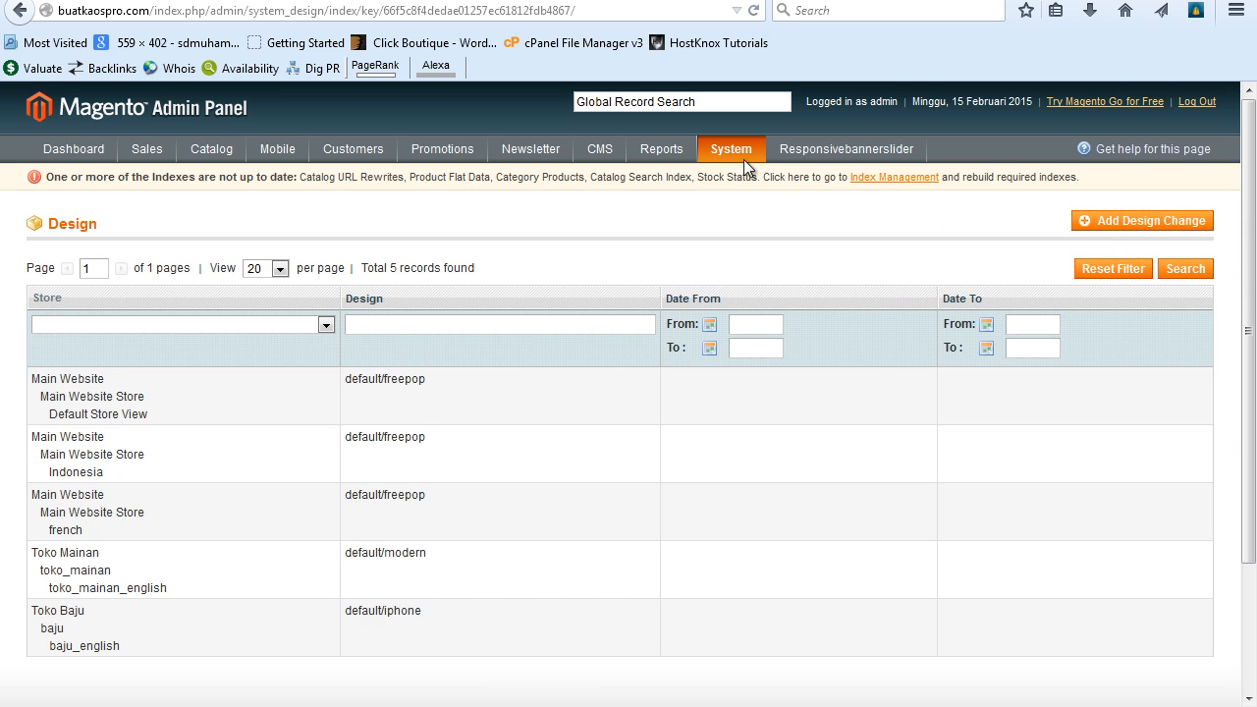
pyautogui.moveTo(743, 151)
pyautogui.click(1134, 222)
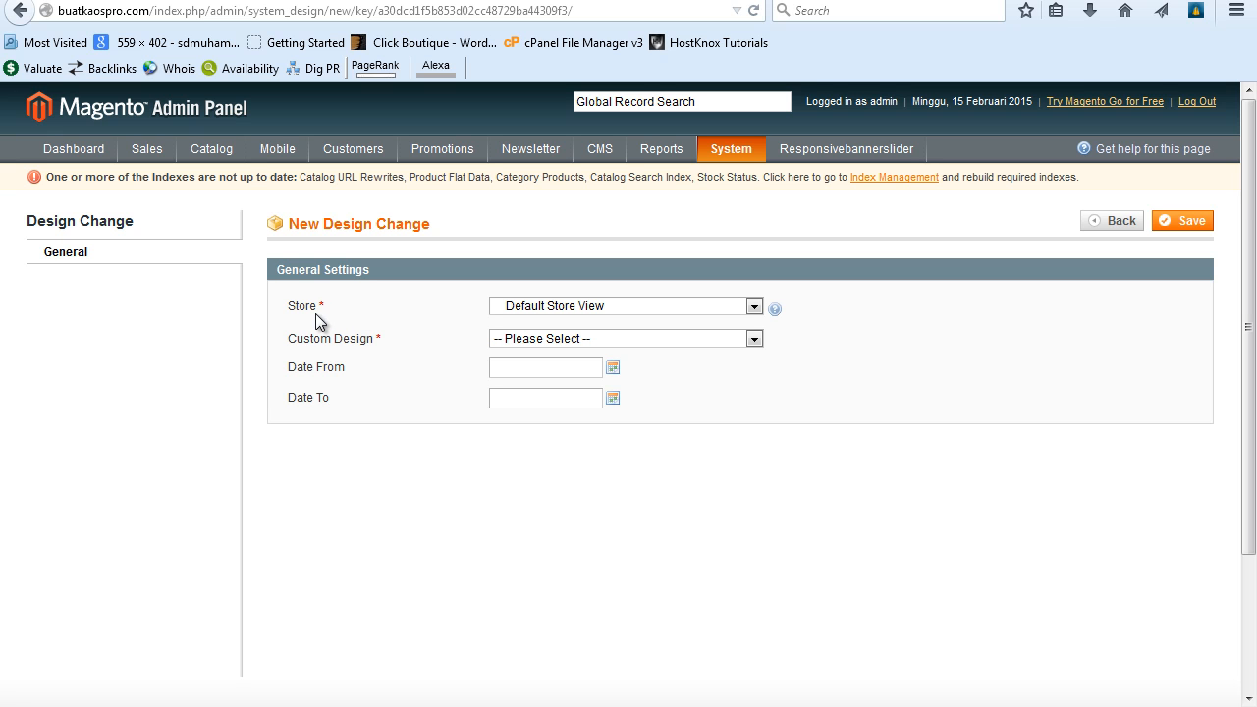
pyautogui.click(623, 305)
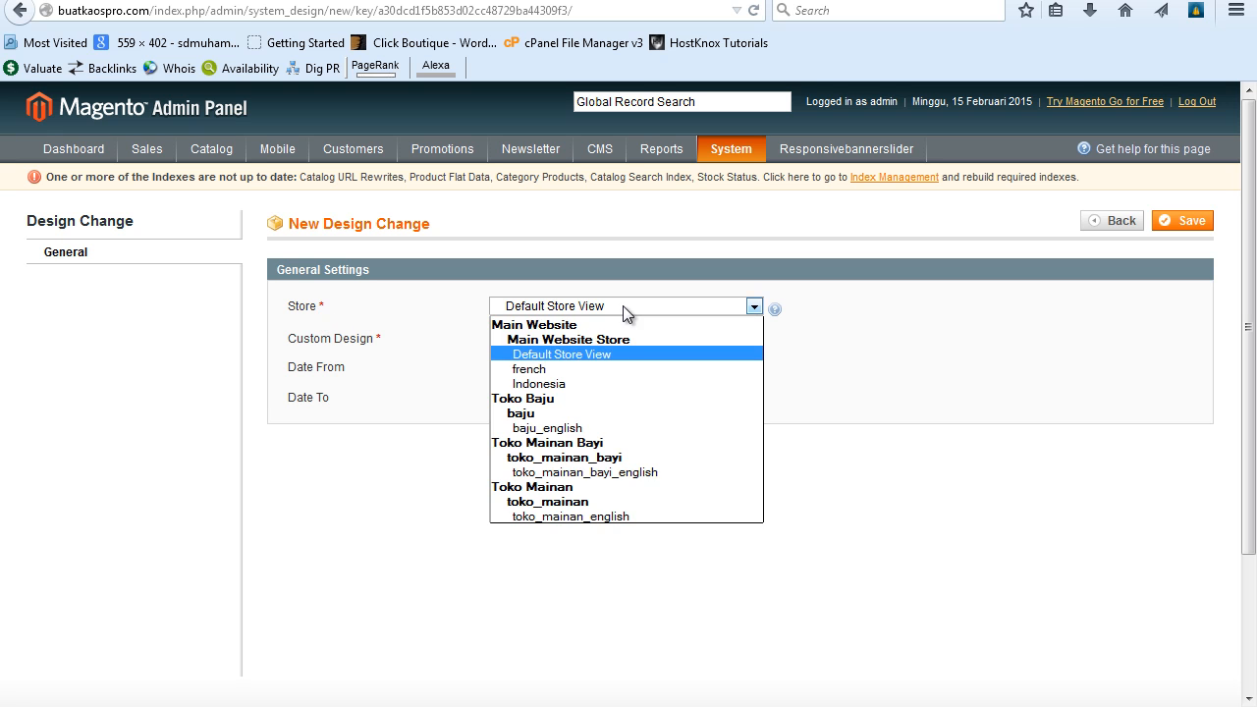
pyautogui.click(607, 472)
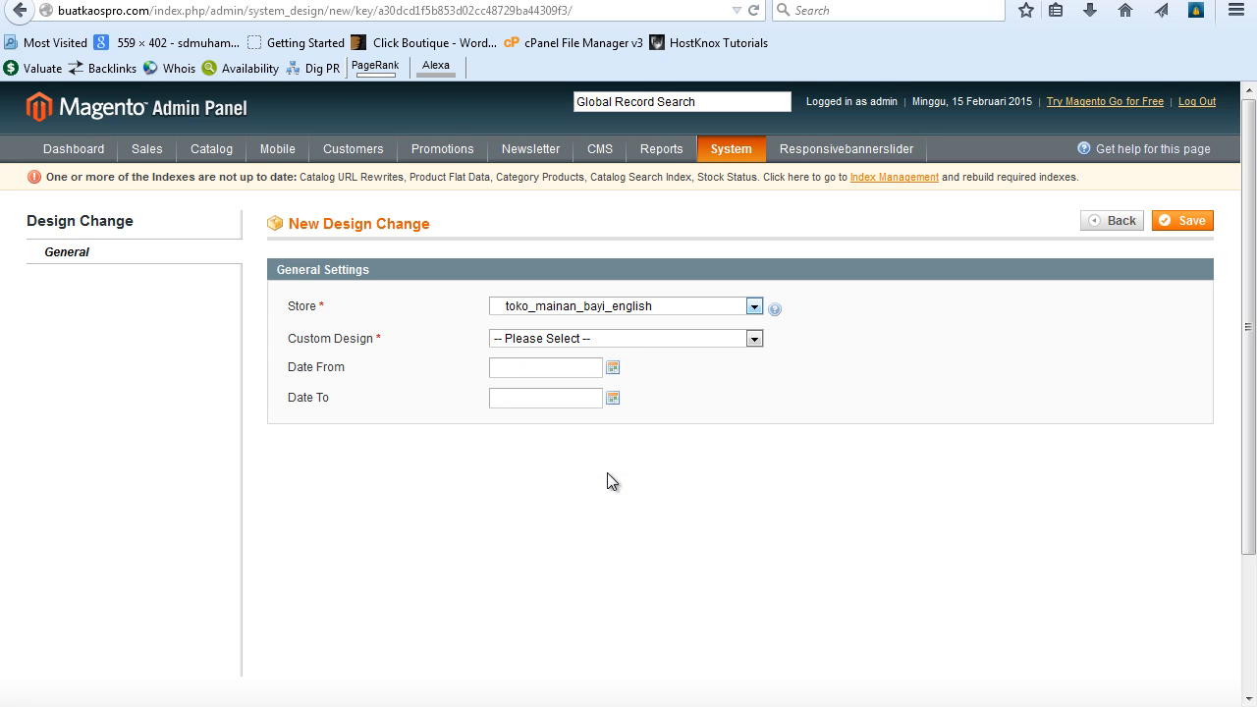
# Step: Set the custom design to modern without any date range and save the design change
pyautogui.click(645, 336)
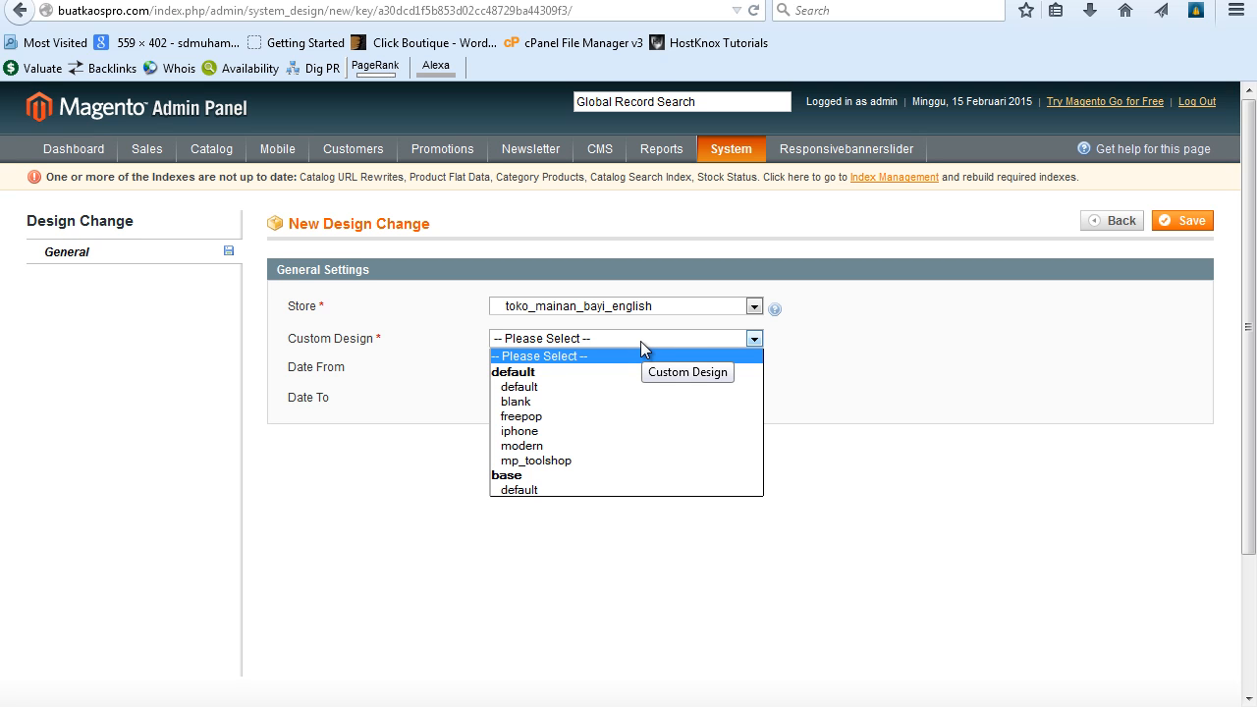
pyautogui.click(73, 3)
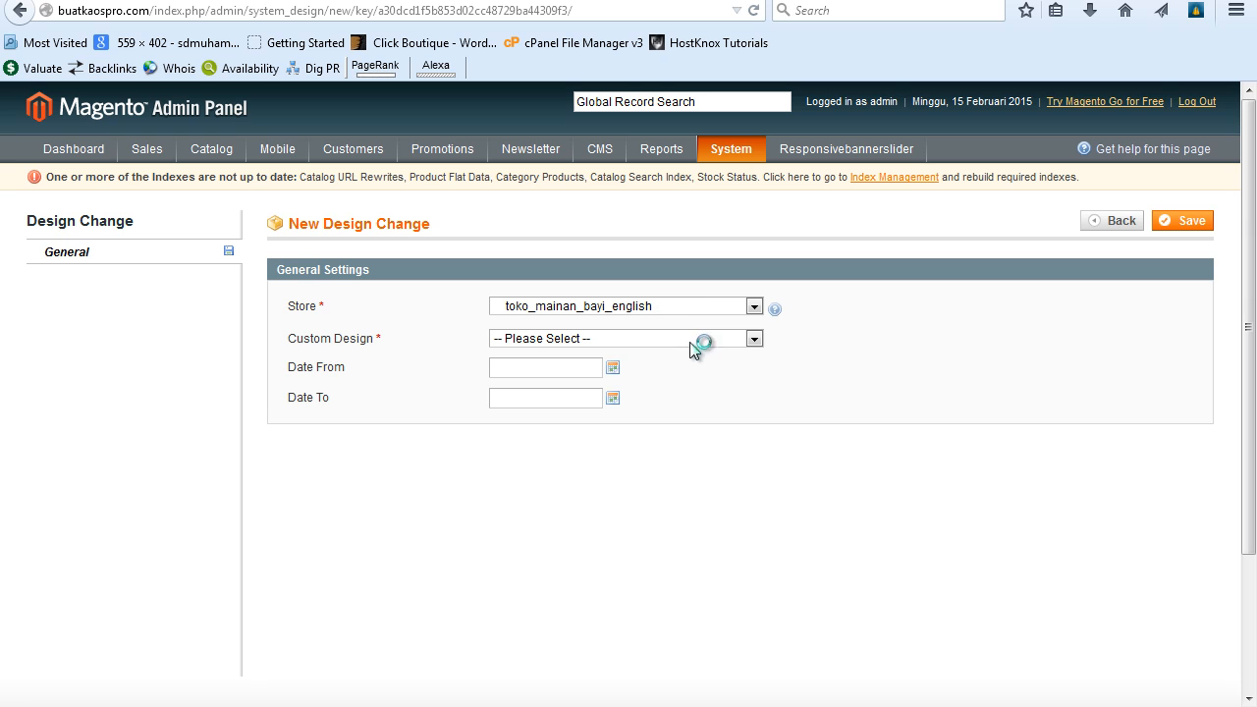
pyautogui.click(746, 339)
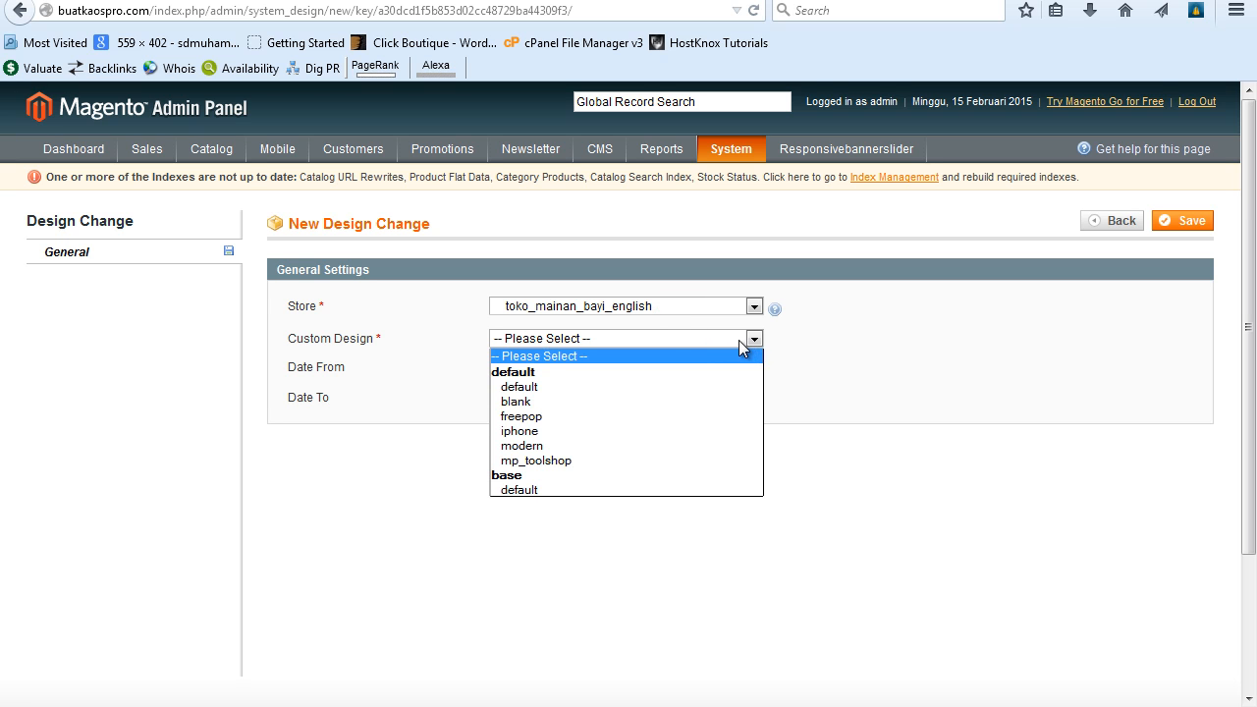
pyautogui.click(621, 445)
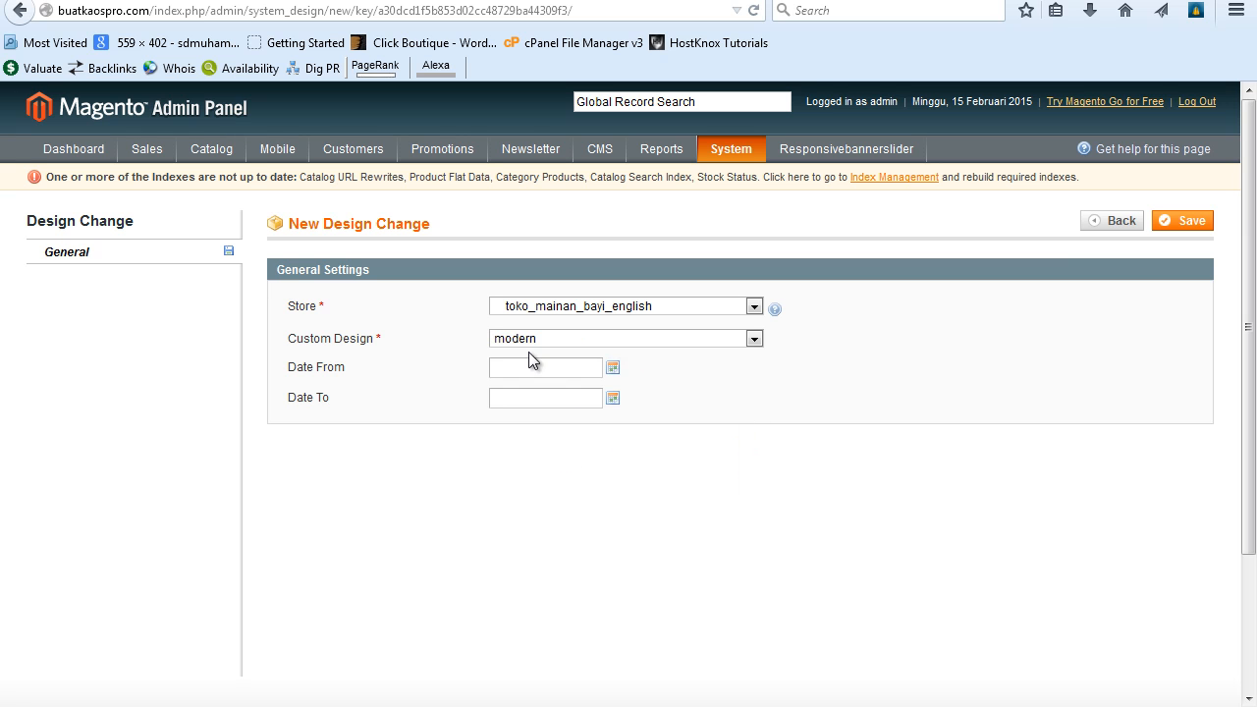
pyautogui.click(1186, 224)
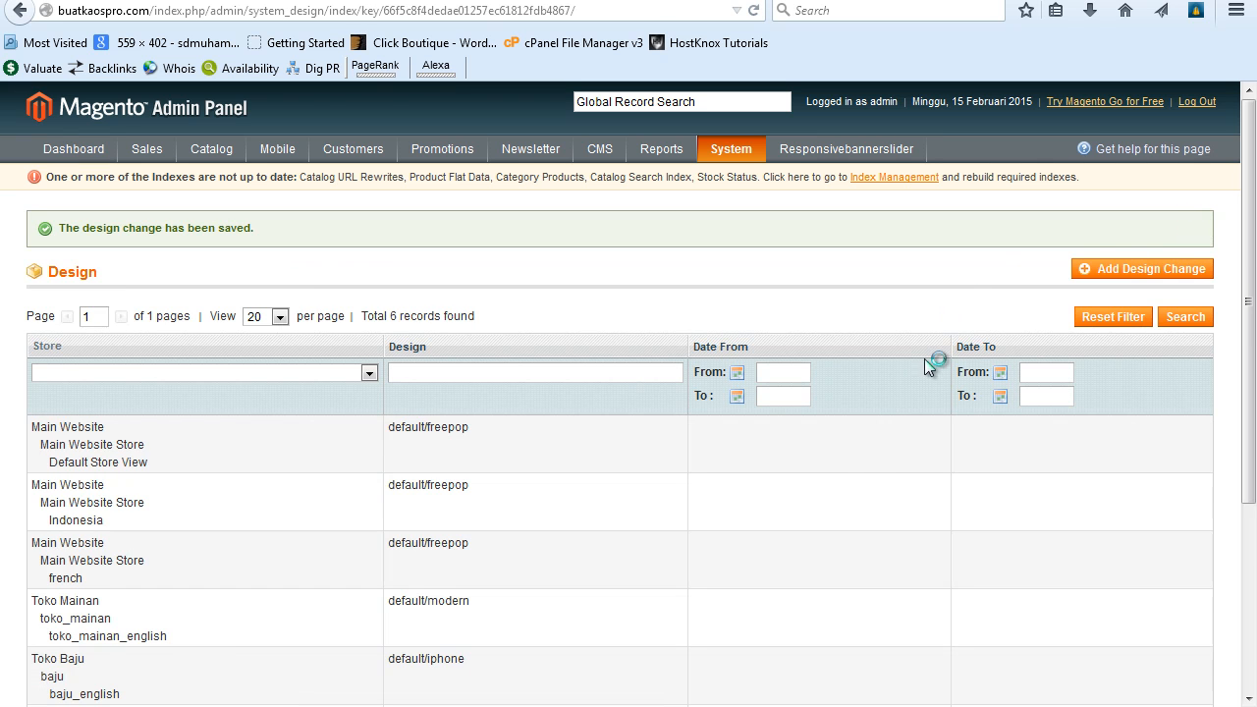
# Step: Reindex Catalog URL Rewrites, Product Flat Data, Category Products, Catalog Search Index and Stock Status in Index Management
pyautogui.scroll(-5, 795, 521)
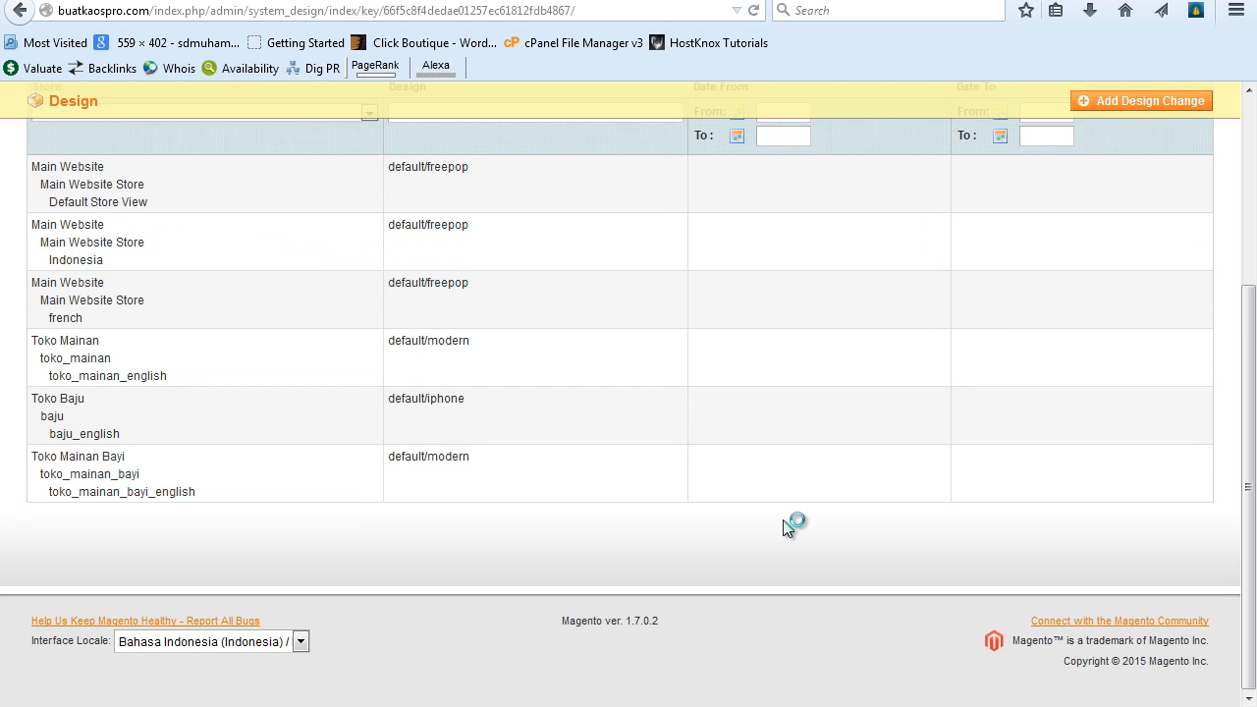
pyautogui.scroll(2, 785, 528)
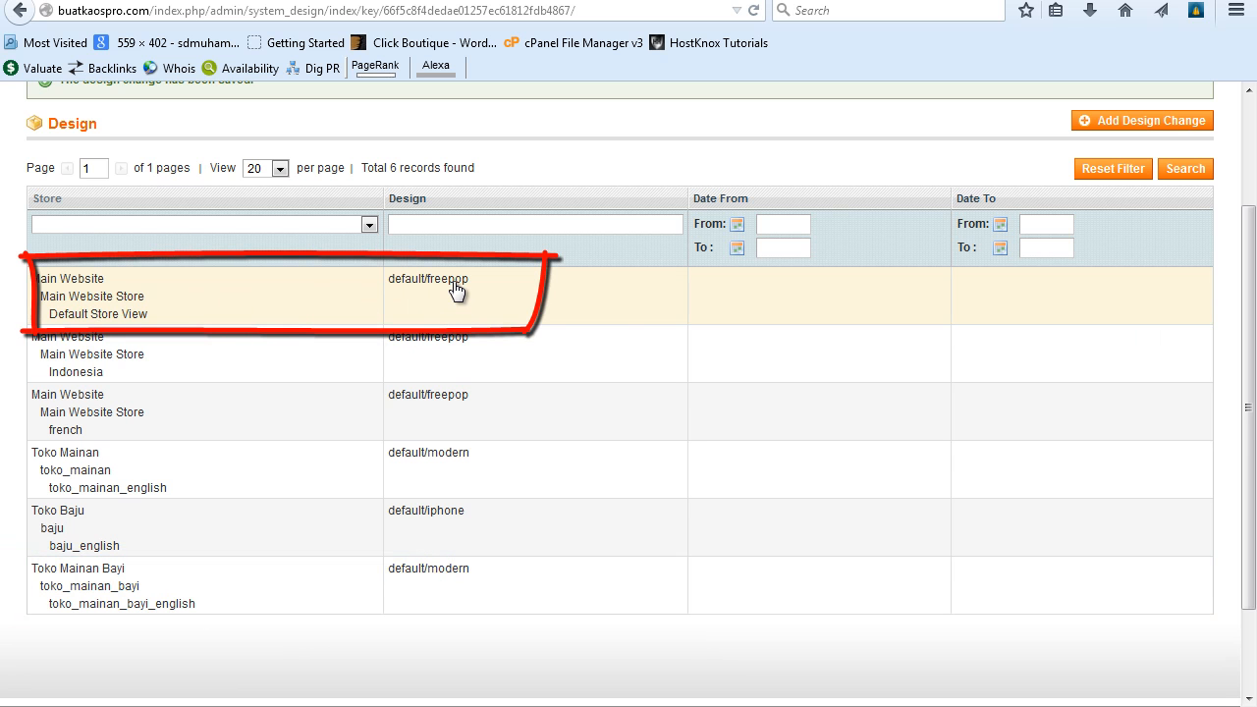
pyautogui.scroll(3, 905, 187)
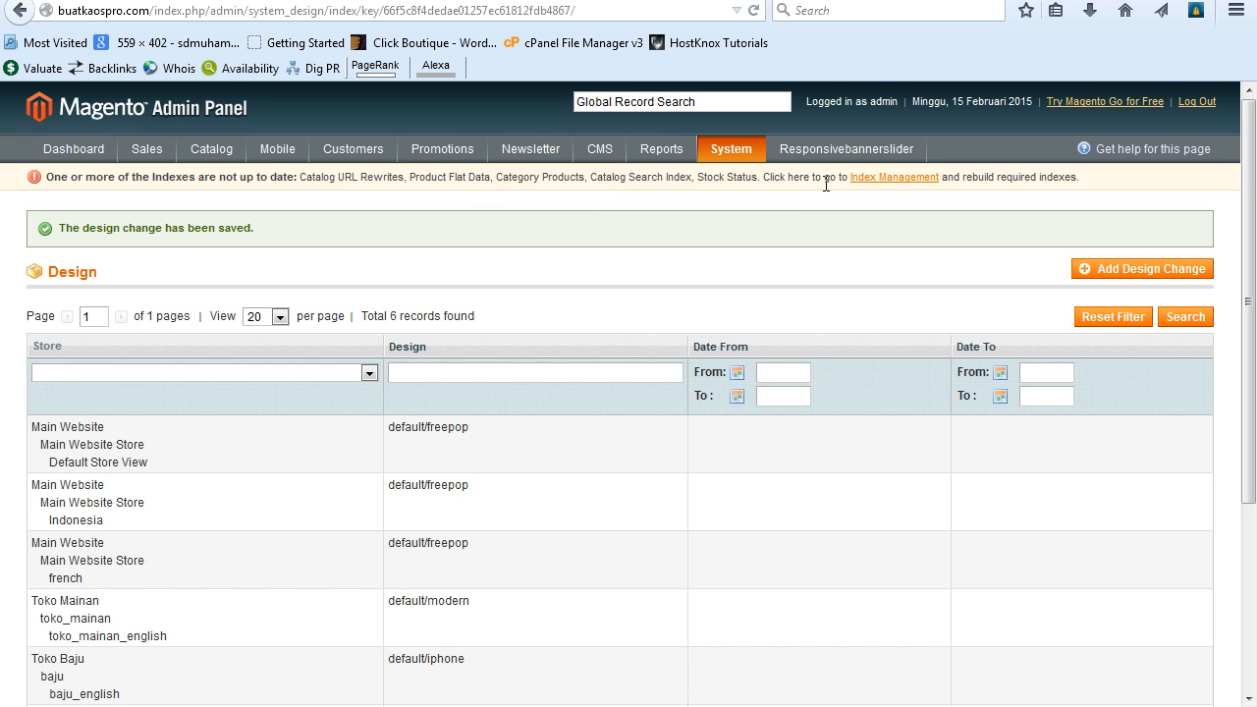
pyautogui.click(894, 186)
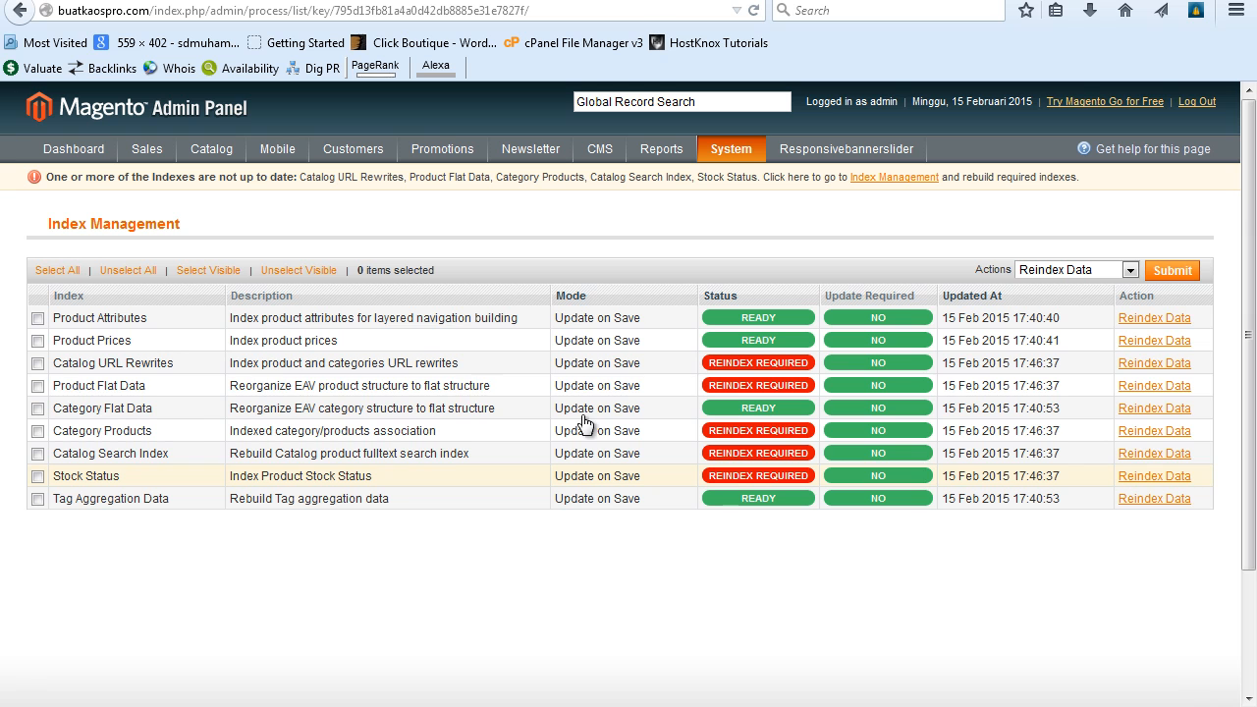
pyautogui.click(111, 365)
pyautogui.click(37, 385)
pyautogui.click(38, 430)
pyautogui.click(37, 453)
pyautogui.click(38, 476)
pyautogui.click(1177, 272)
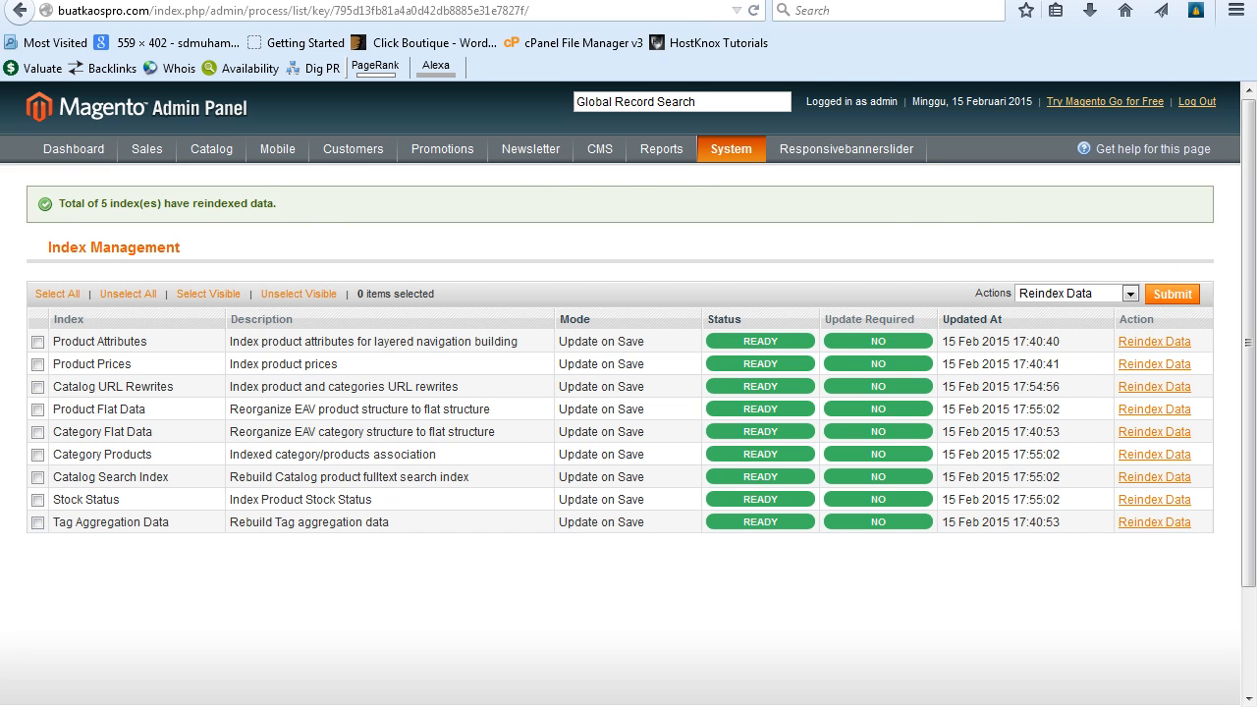
# Step: Switch to the cPanel File Manager and go up from the baju folder to public_html
pyautogui.click(692, 1)
pyautogui.click(560, 1)
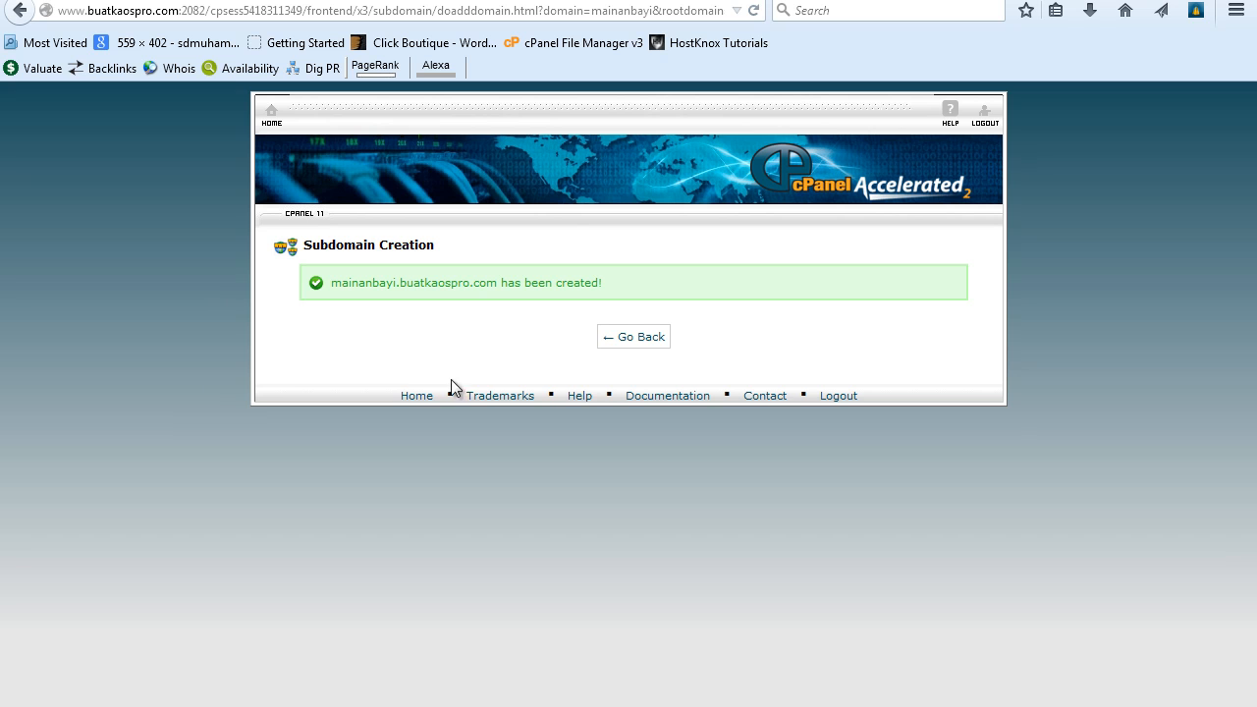
pyautogui.click(692, 1)
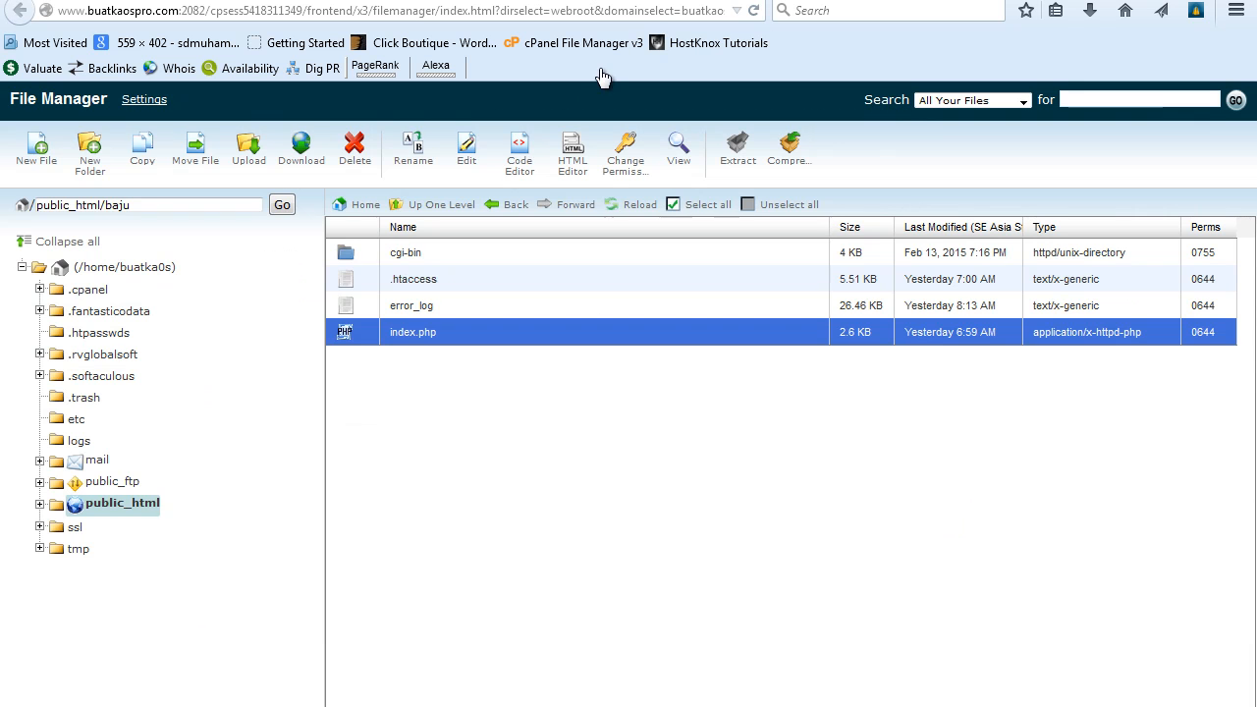
pyautogui.click(423, 204)
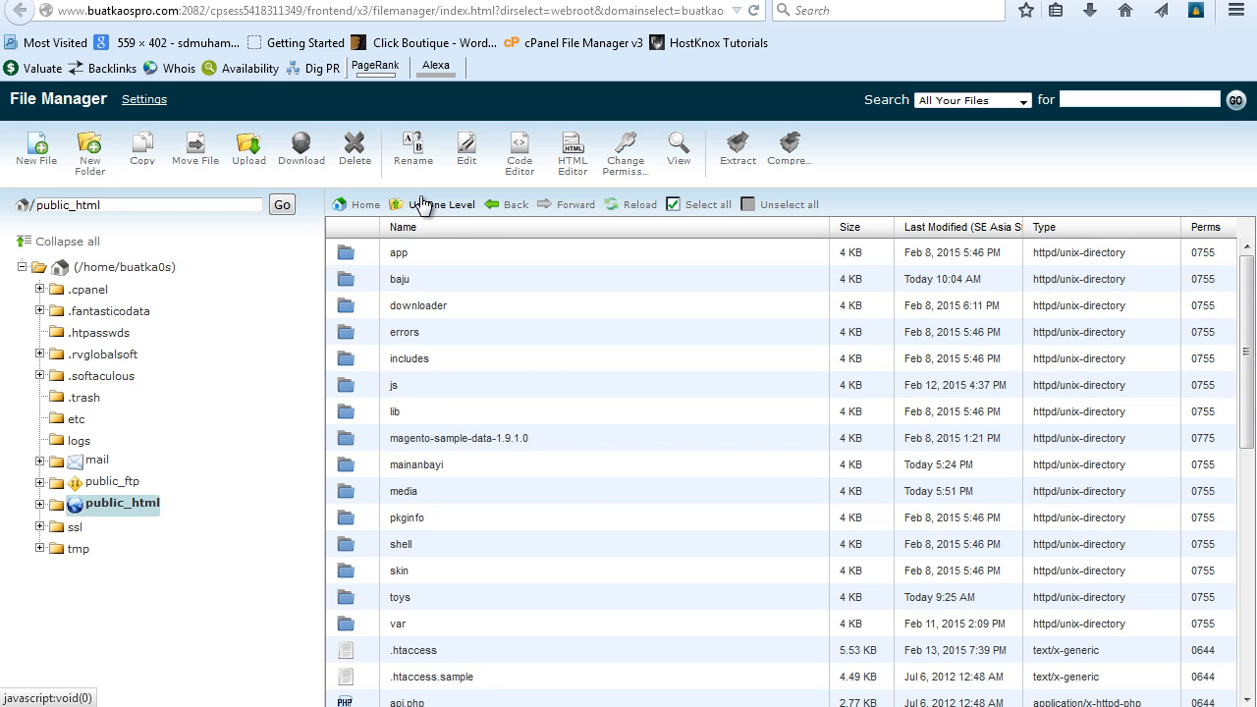
# Step: Copy the .htaccess and index.php files from public_html to /public_html/mainanbayi
pyautogui.scroll(-1, 559, 528)
pyautogui.scroll(-1, 558, 526)
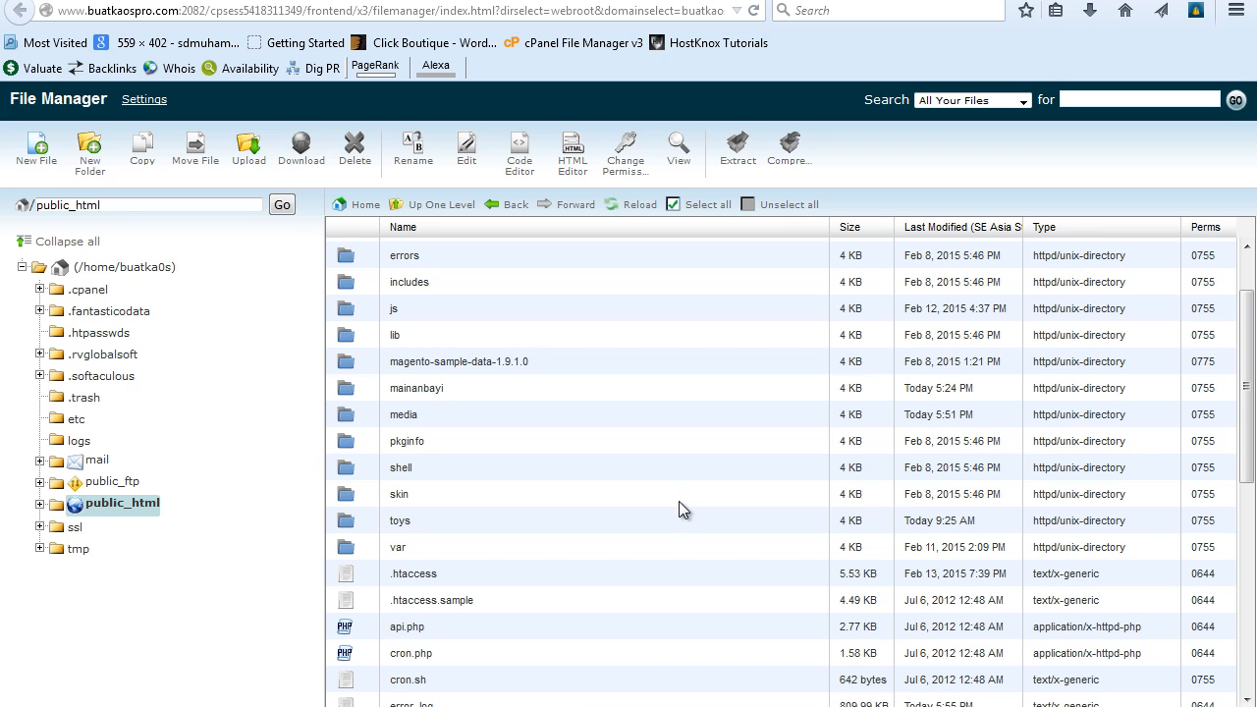
pyautogui.click(370, 576)
pyautogui.scroll(-3, 490, 646)
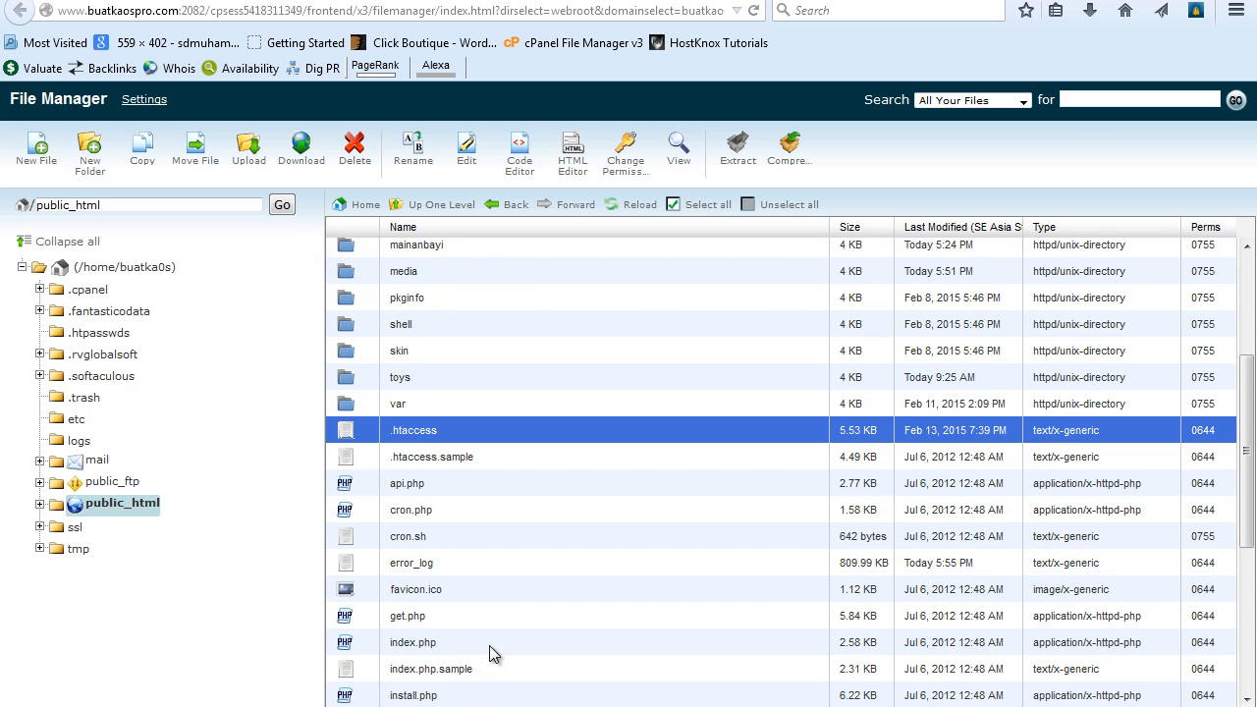
pyautogui.keyDown('ctrl'); pyautogui.click(370, 639); pyautogui.keyUp('ctrl')
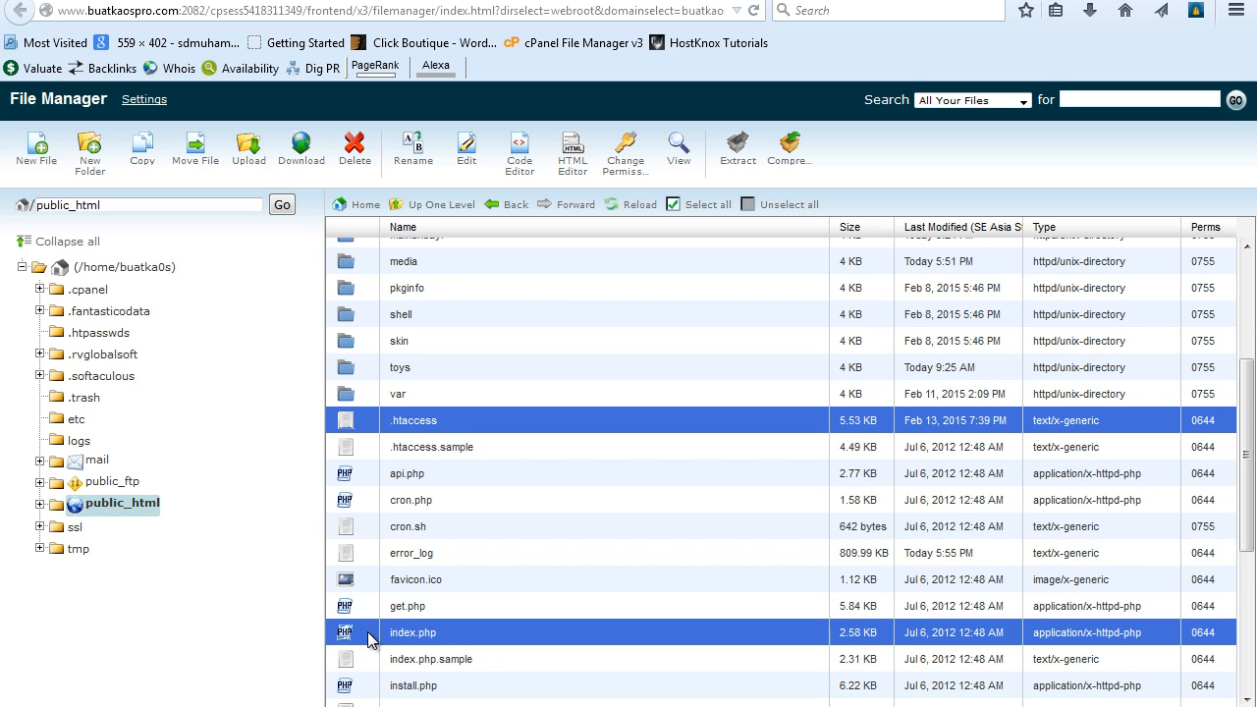
pyautogui.click(142, 152)
pyautogui.click(543, 501)
pyautogui.write('/')
pyautogui.write('main')
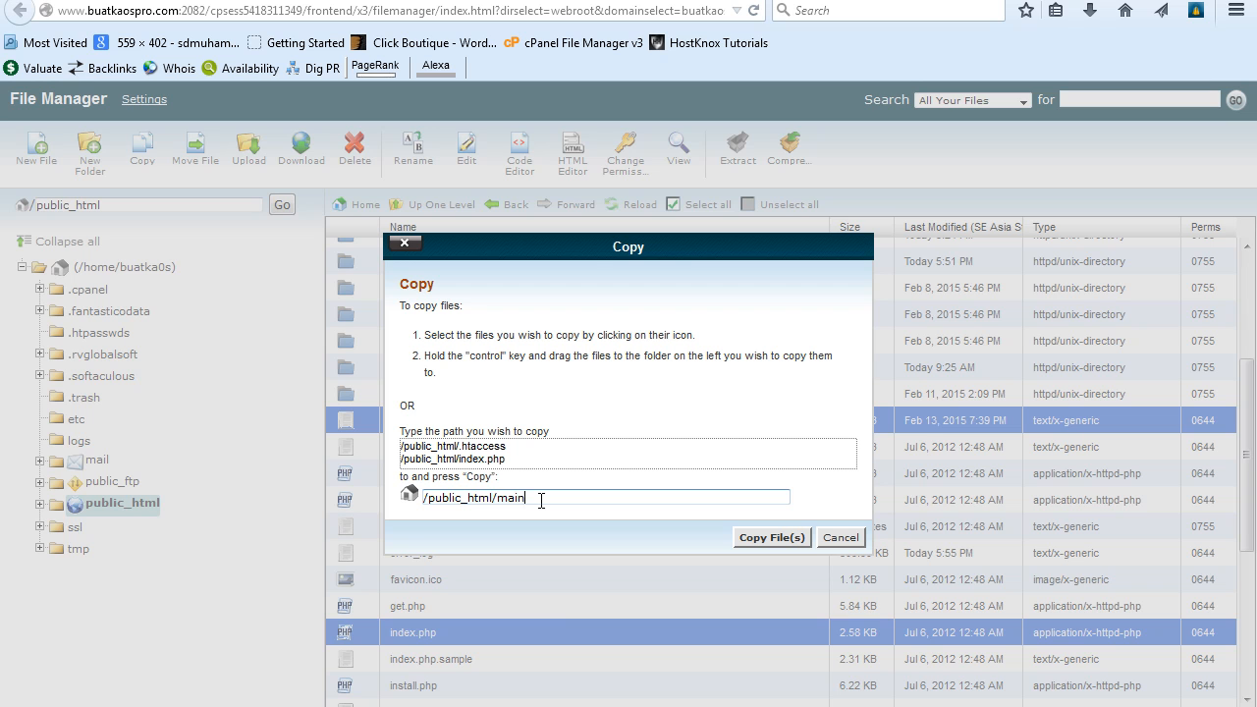
pyautogui.write('anbayi')
pyautogui.click(771, 536)
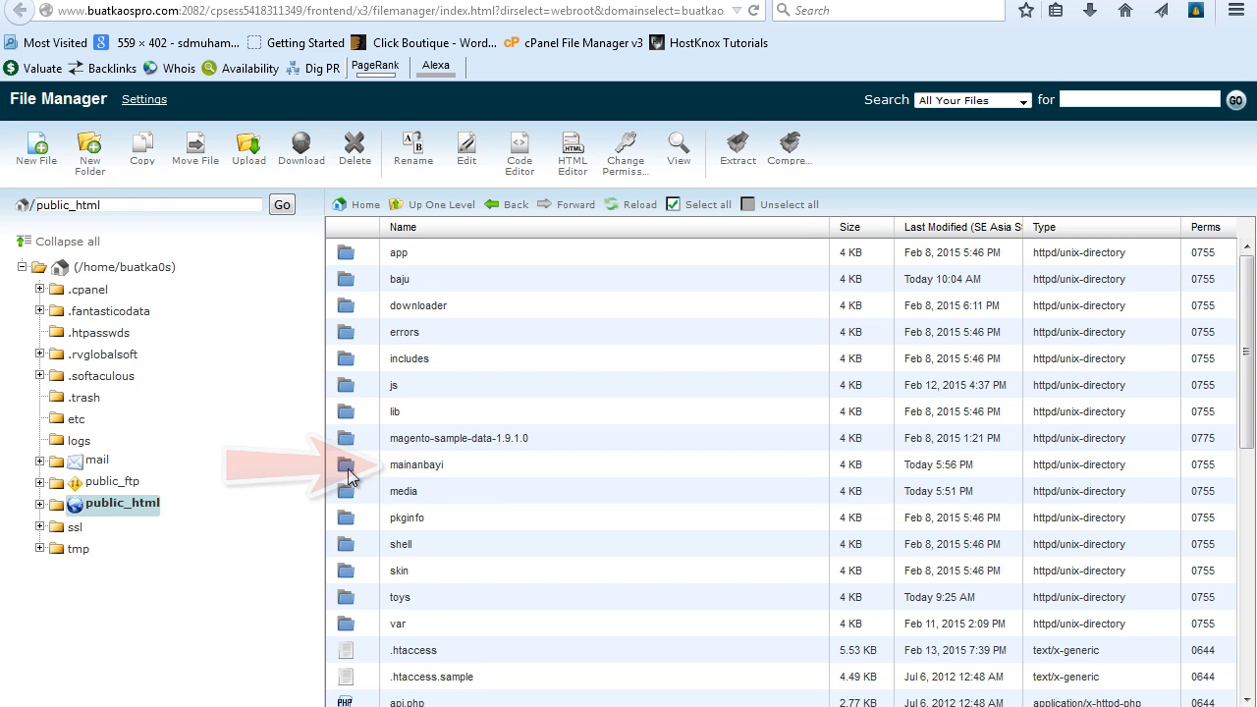
# Step: Open index.php from the mainanbayi folder in the text editor with utf-8 encoding
pyautogui.doubleClick(426, 471)
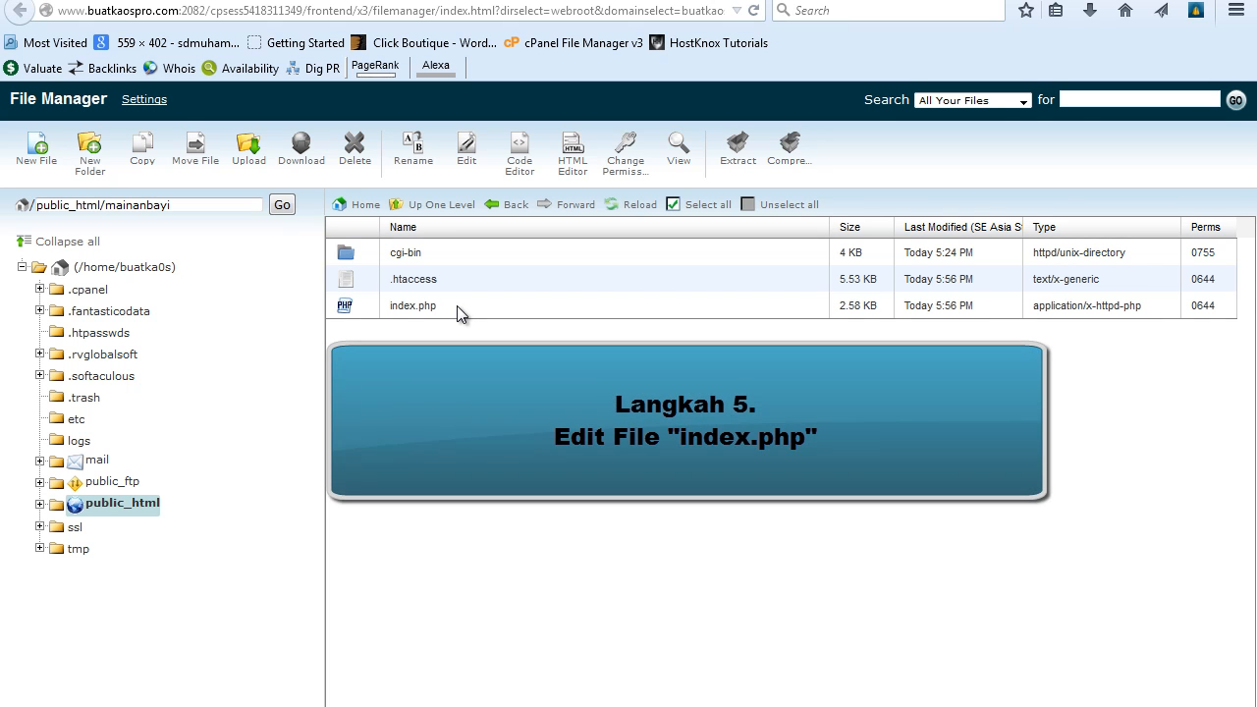
pyautogui.click(457, 306)
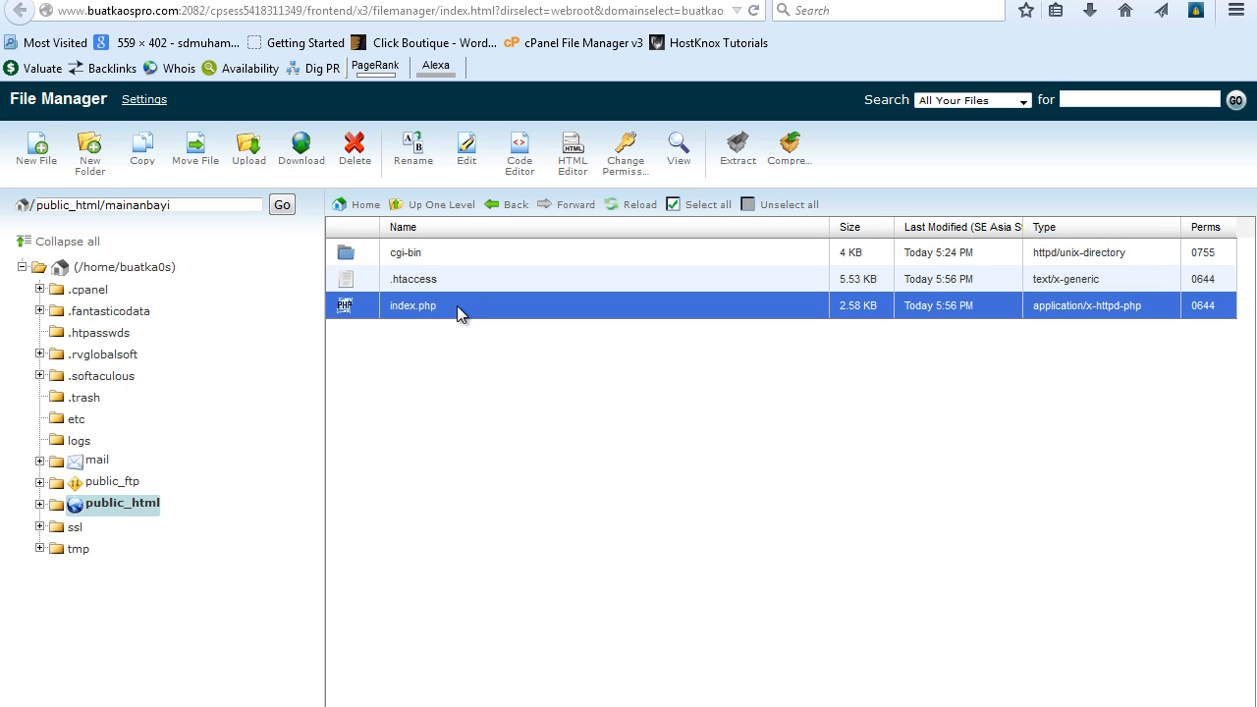
pyautogui.click(466, 165)
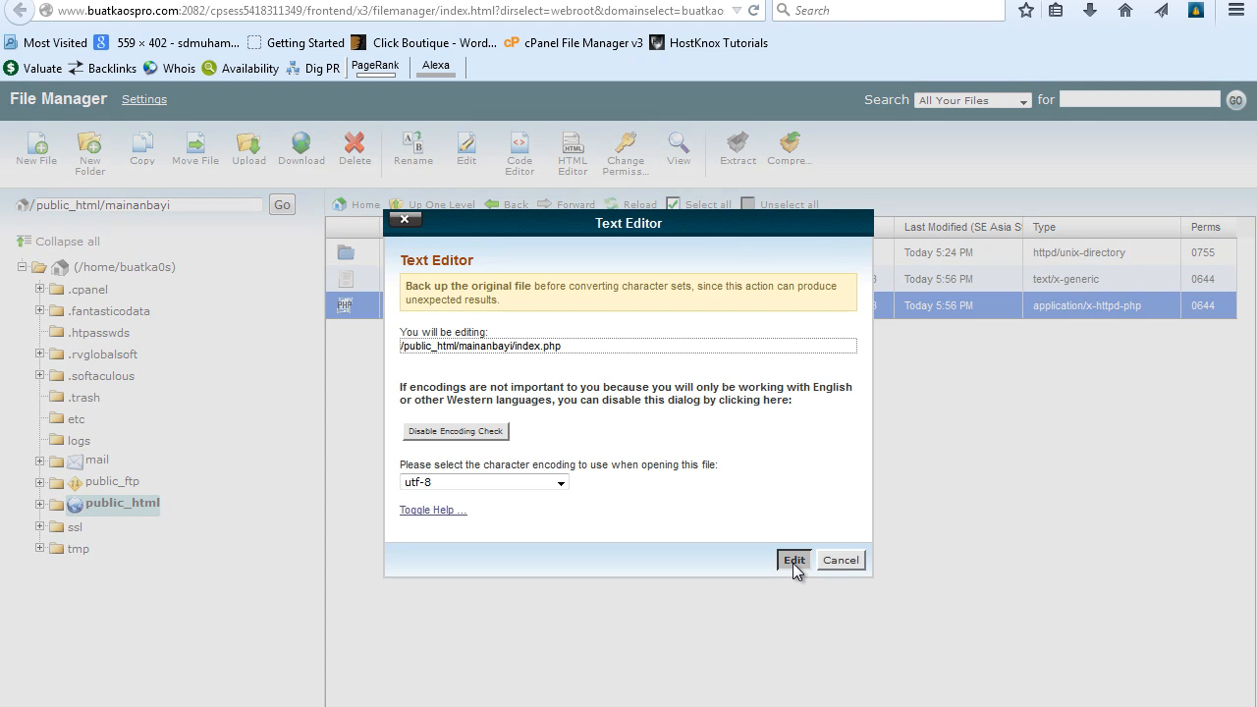
pyautogui.click(794, 560)
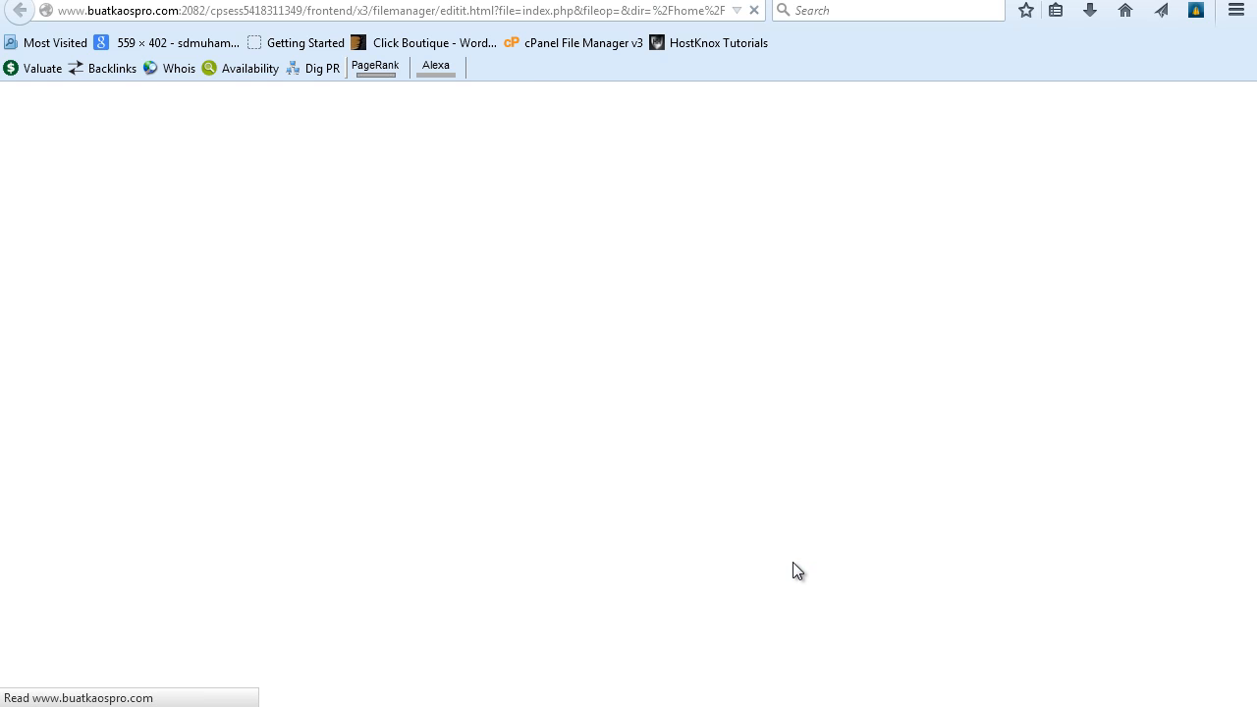
# Step: Set the fallback value of $mageRunCode near the end of index.php to 'toko_mainan_bayi'
pyautogui.scroll(-1, 622, 525)
pyautogui.scroll(-15, 623, 525)
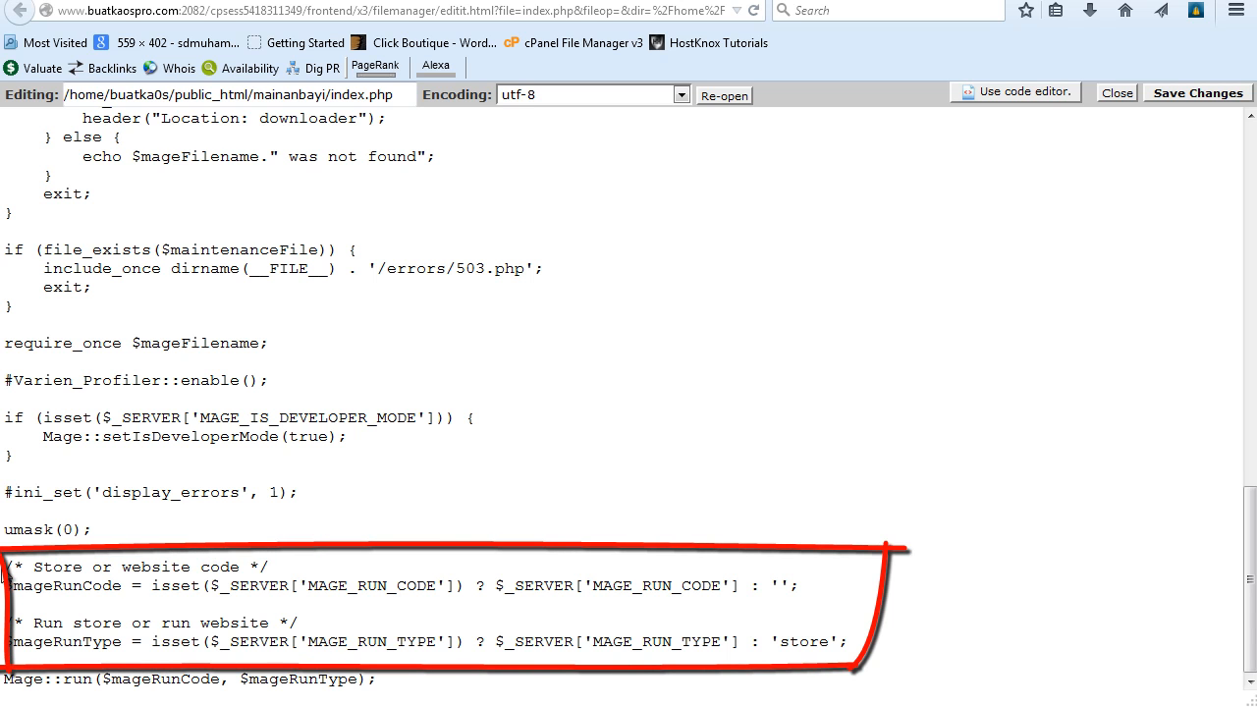
pyautogui.moveTo(5, 570)
pyautogui.mouseDown()
pyautogui.moveTo(476, 649)
pyautogui.moveTo(851, 649)
pyautogui.mouseUp()
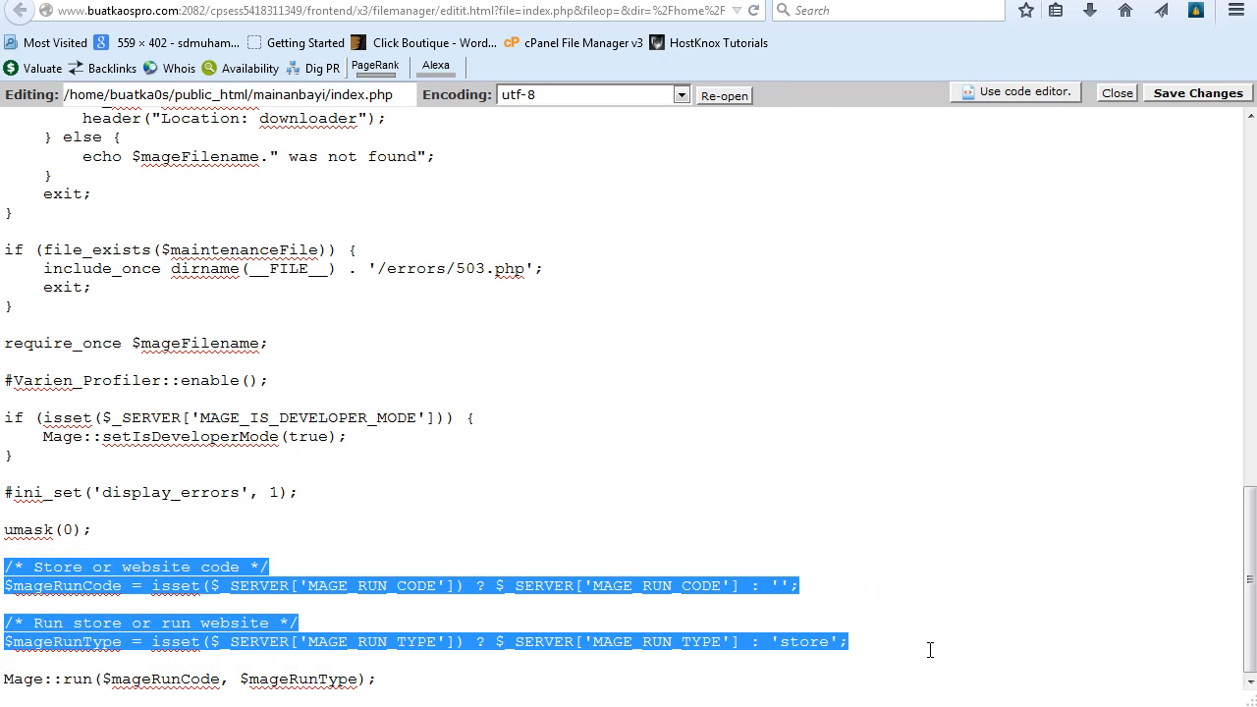
pyautogui.click(904, 630)
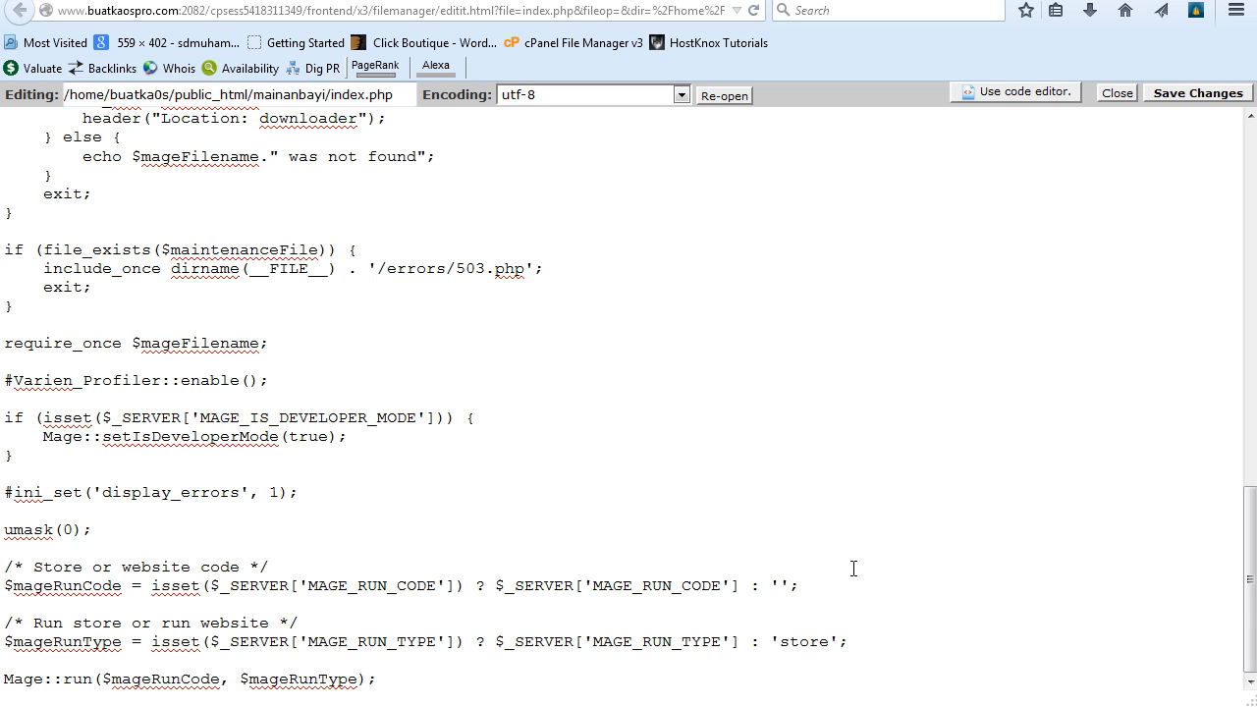
pyautogui.write('toko_ mainan_ bayi')
# Step: Replace the fallback value 'store' of $mageRunType with 'website'
pyautogui.moveTo(830, 642); pyautogui.dragTo(785, 645)
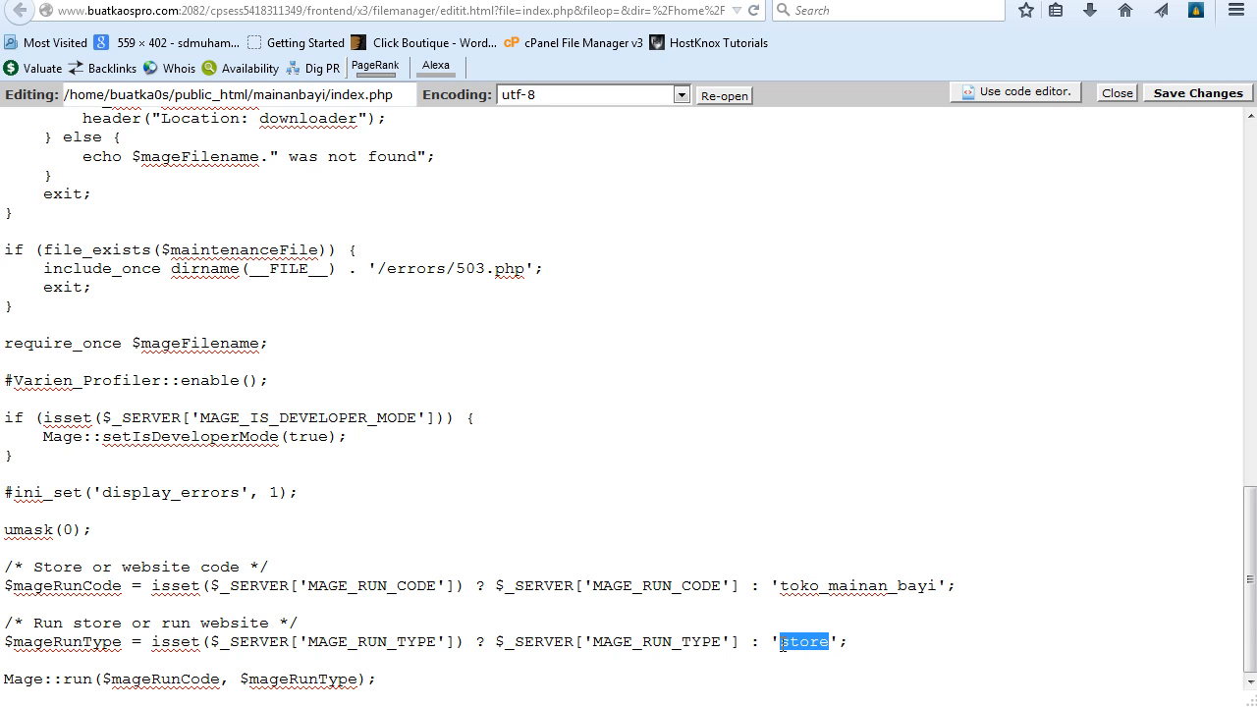
pyautogui.write('website')
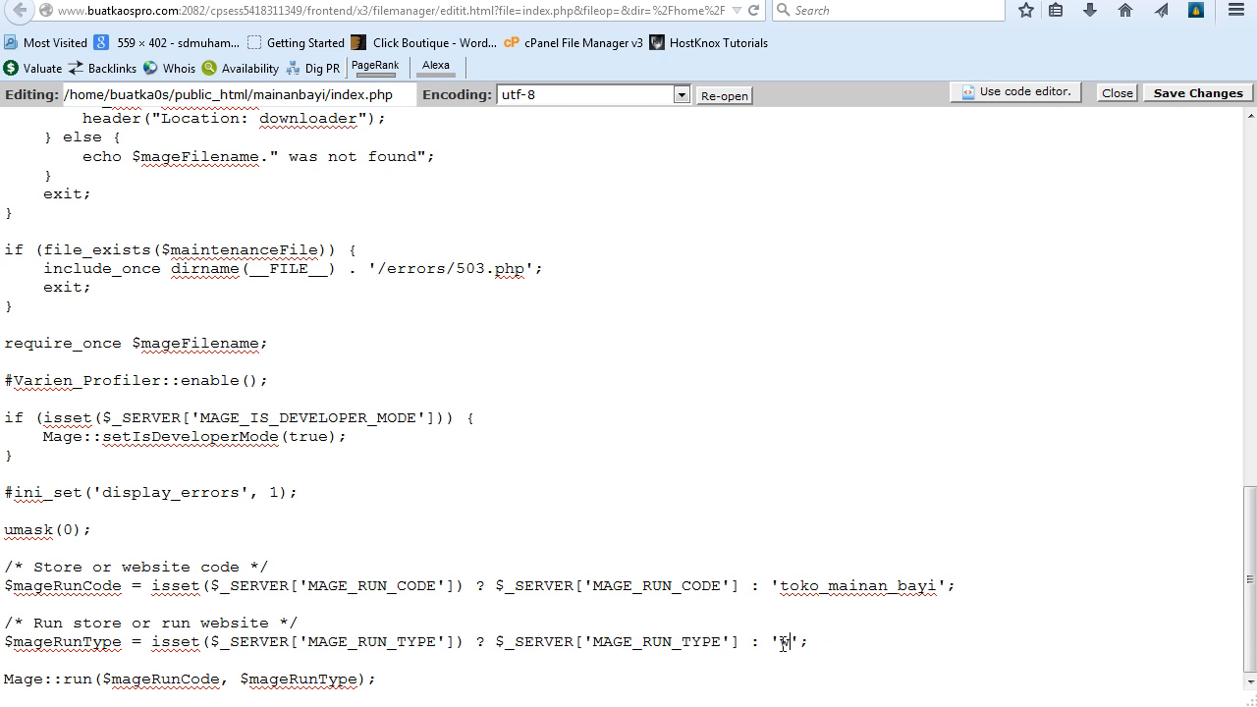
pyautogui.moveTo(785, 645); pyautogui.dragTo(851, 643)
# Step: Replace MAGENTO_ROOT in the $mageFilename assignment with the absolute path, making it 'home/buatka0s/public_html/app/Mage.php'
pyautogui.scroll(2, 1103, 521)
pyautogui.scroll(3, 1103, 522)
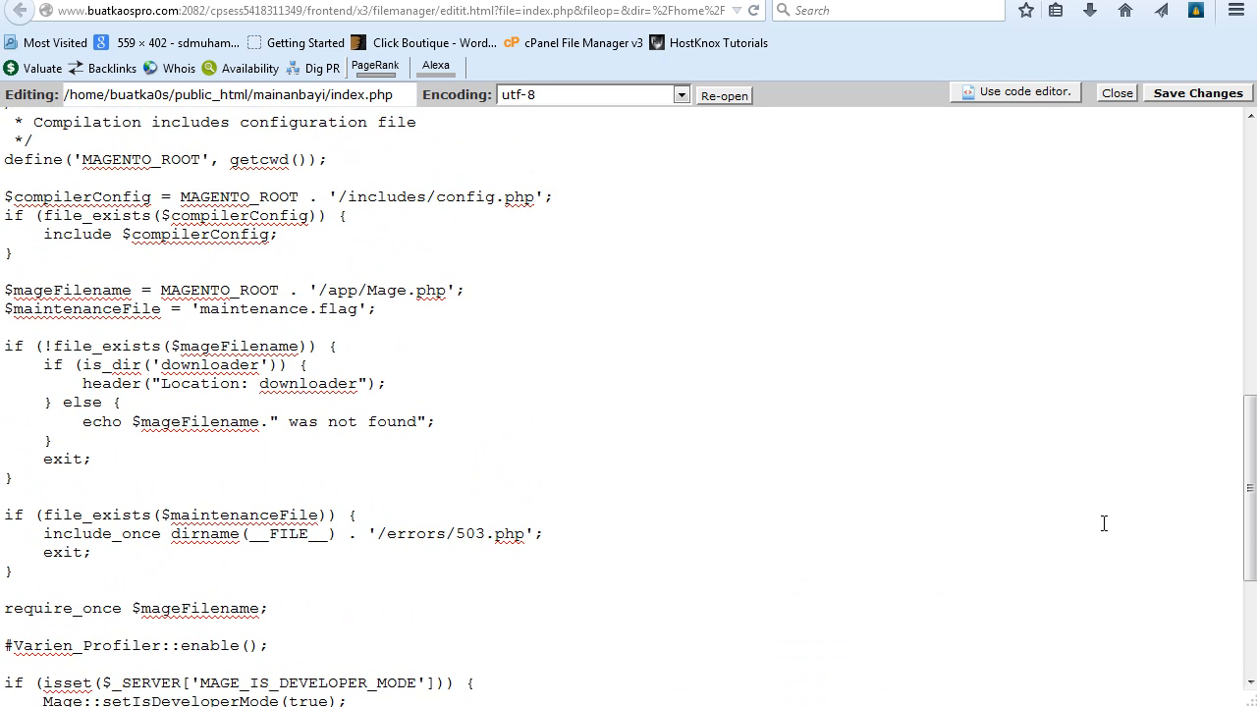
pyautogui.scroll(1, 1104, 524)
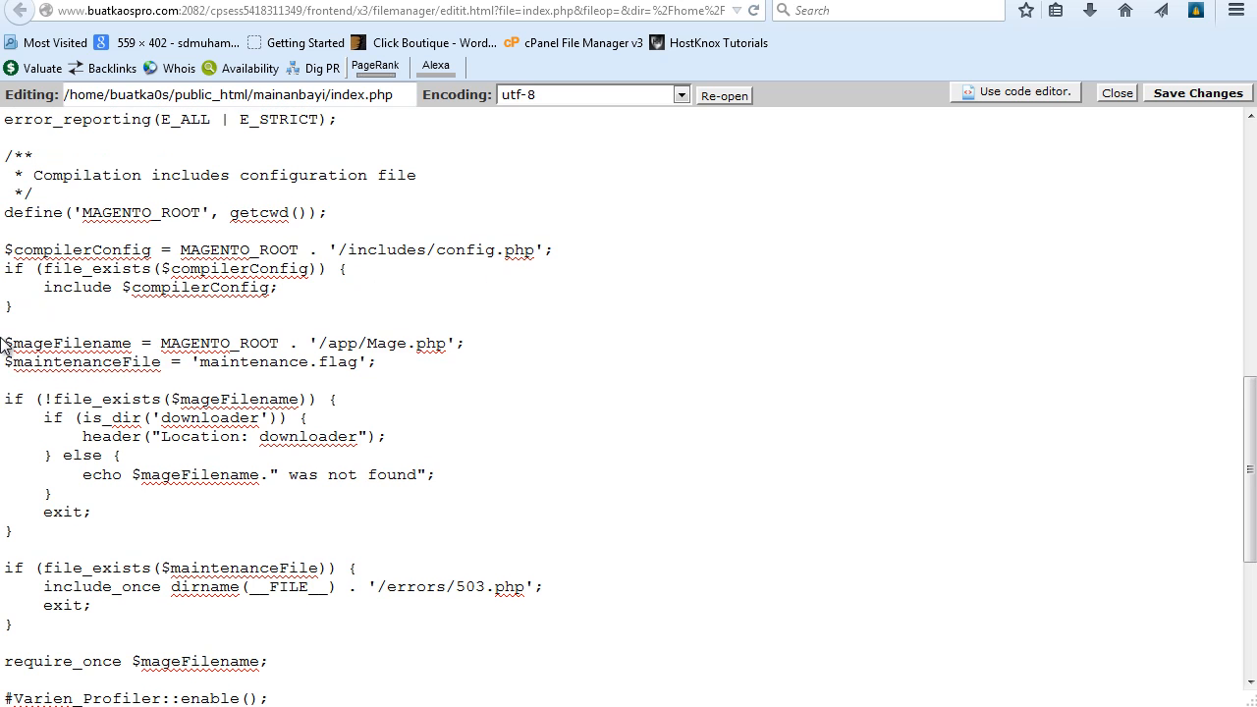
pyautogui.moveTo(6, 344)
pyautogui.mouseDown()
pyautogui.moveTo(448, 347)
pyautogui.moveTo(495, 335)
pyautogui.mouseUp()
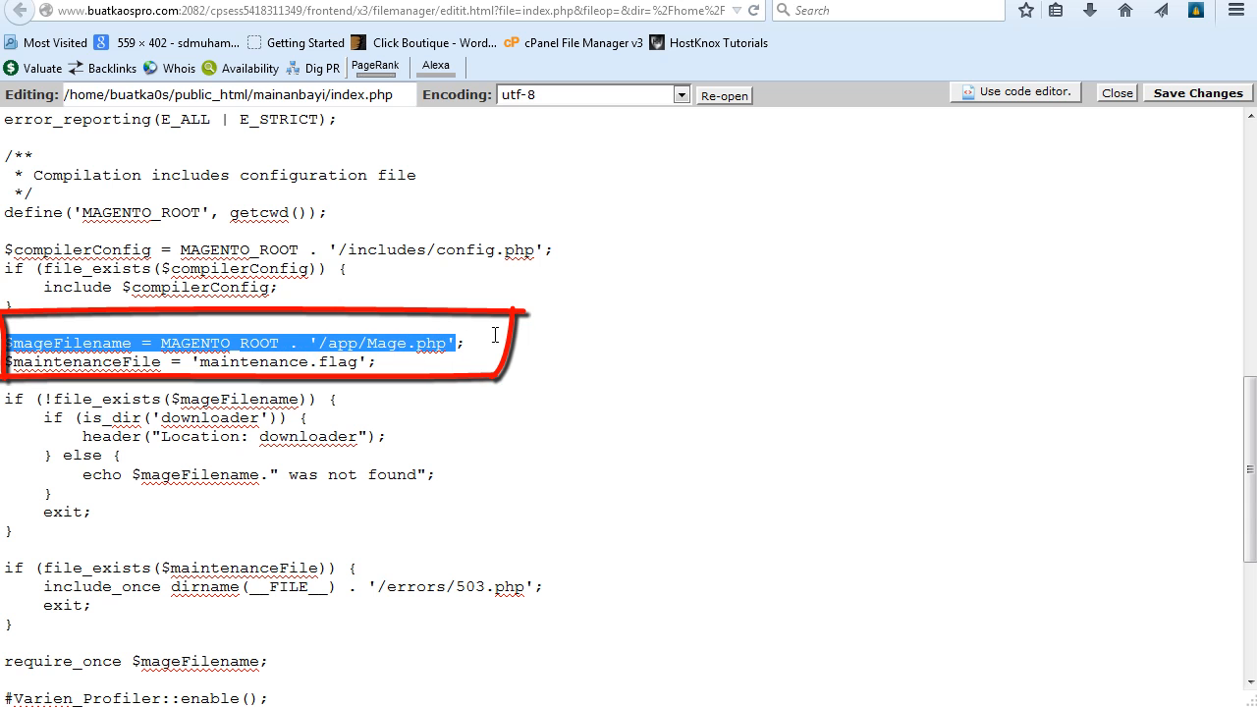
pyautogui.click(495, 335)
pyautogui.moveTo(161, 344); pyautogui.dragTo(312, 349)
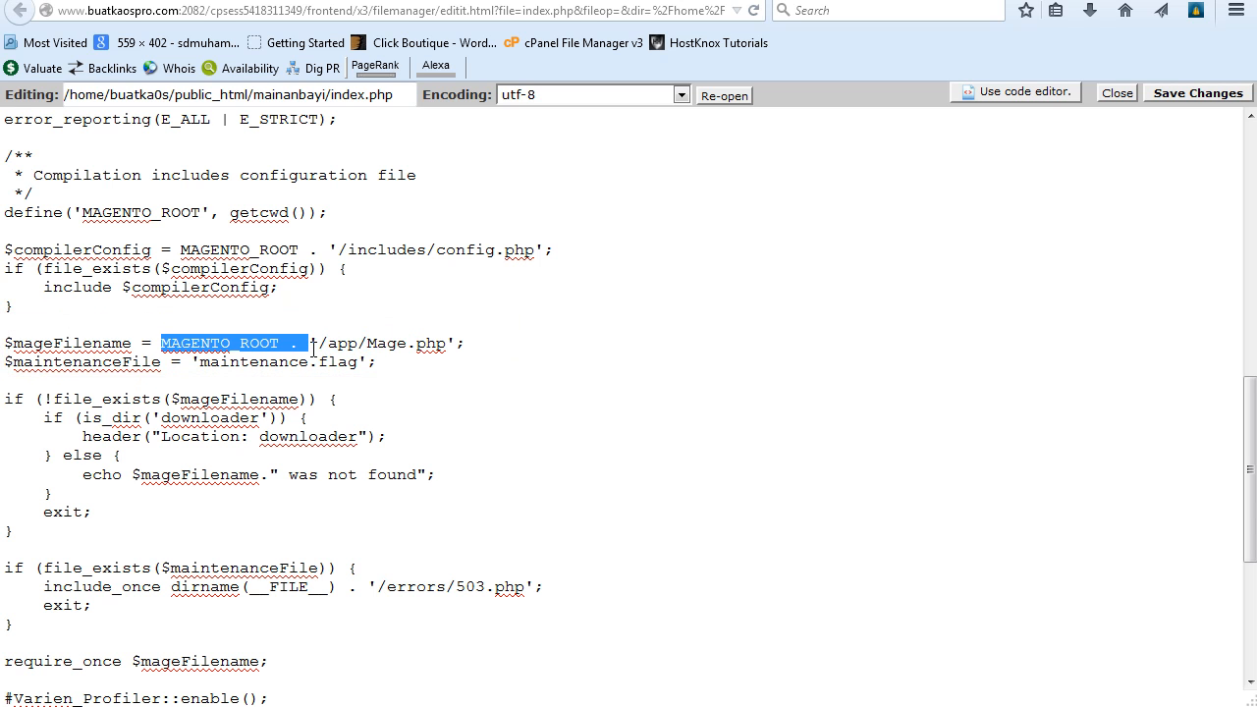
pyautogui.press('Delete')
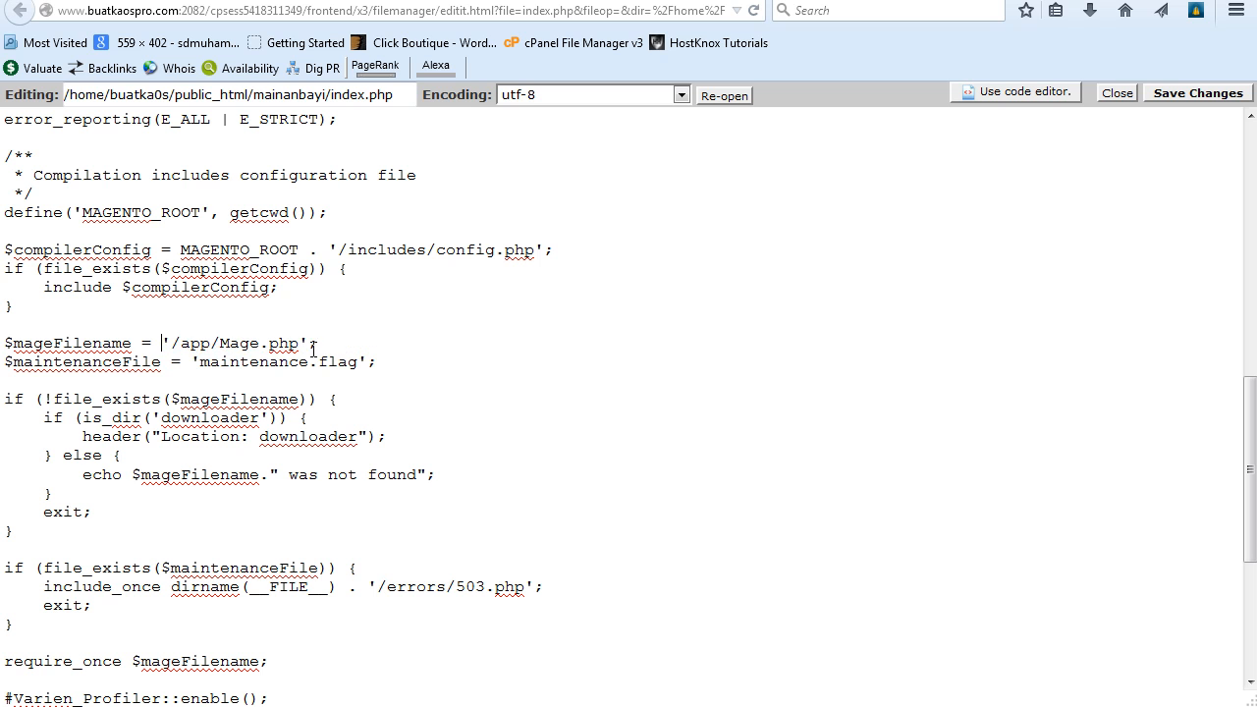
pyautogui.write('/home/buatka0s/public_')
pyautogui.write('html')
# Step: Compare the Mage.php path with the public_html location in File Manager and save the changes to index.php
pyautogui.moveTo(545, 346); pyautogui.dragTo(177, 351)
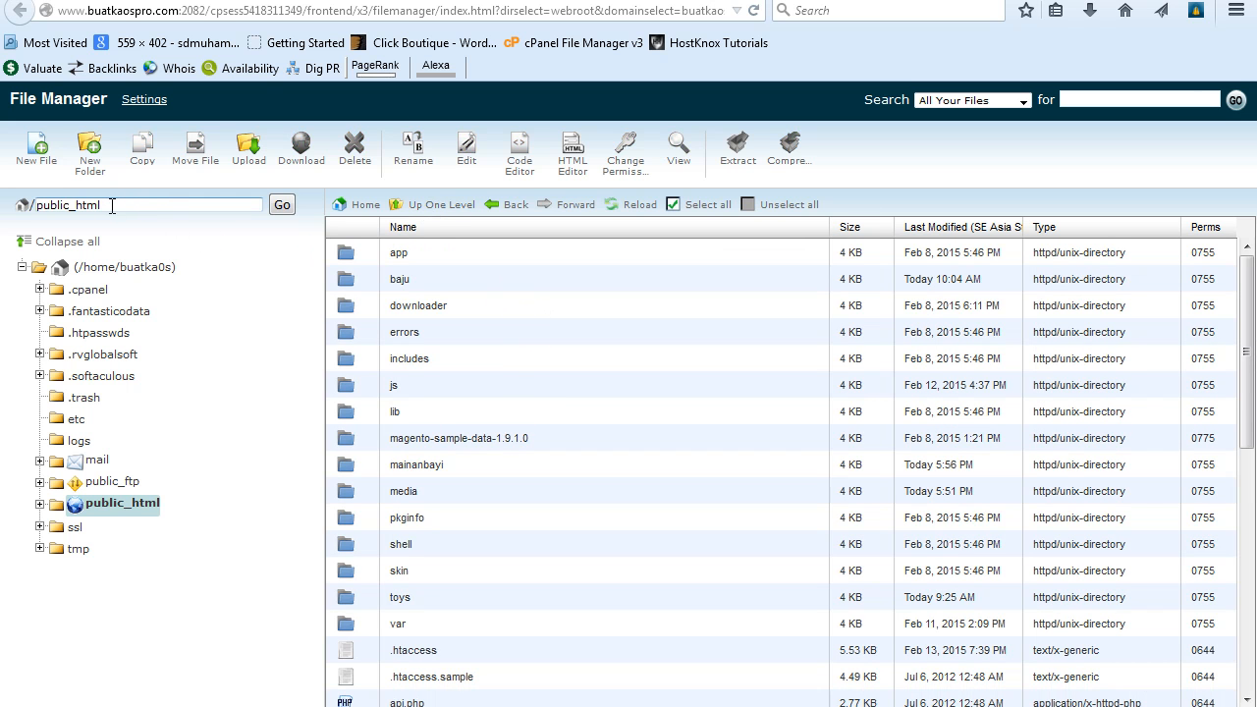
pyautogui.click(347, 257)
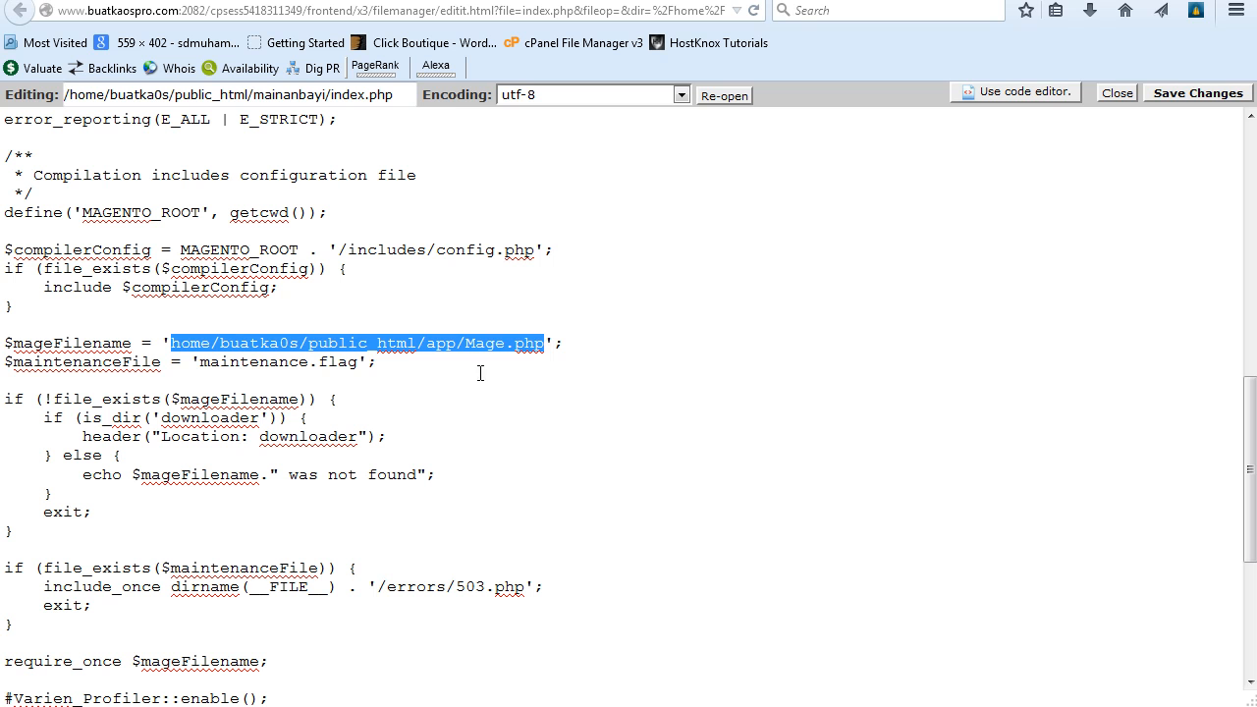
pyautogui.click(481, 368)
pyautogui.click(1192, 94)
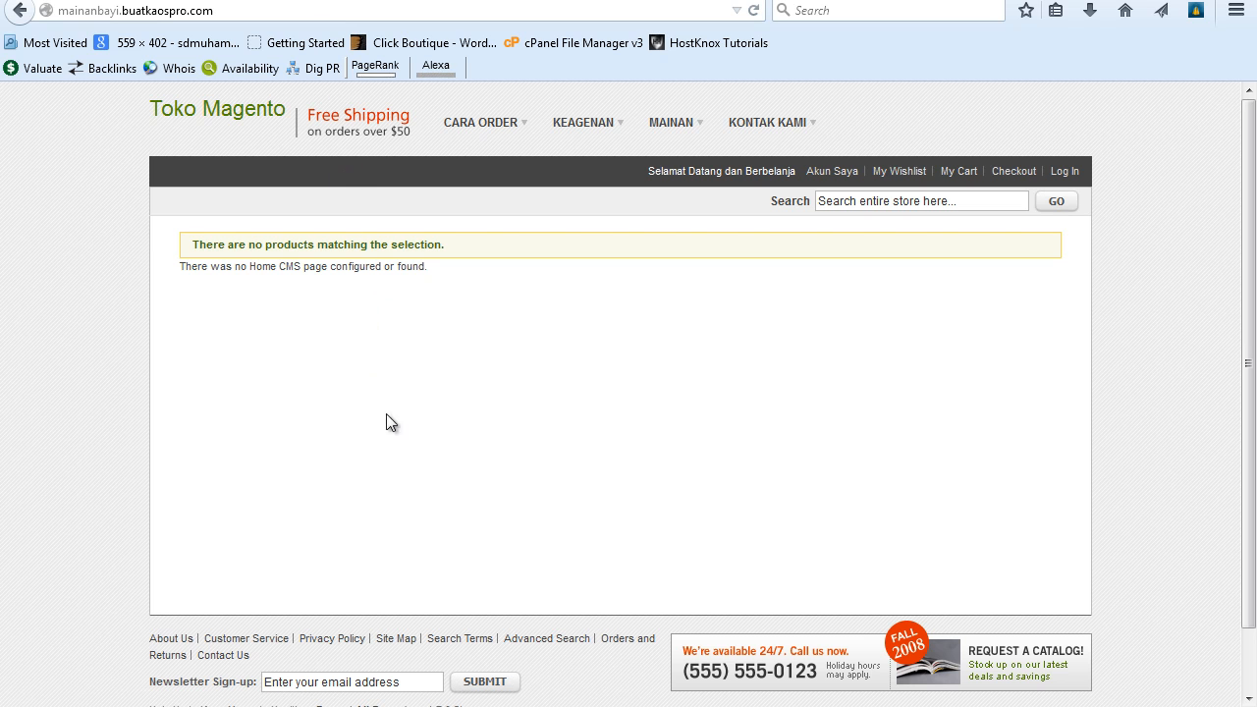
# Step: Examine the new store's home page and its address at mainanbayi.buatkaospro.com
pyautogui.moveTo(214, 10); pyautogui.dragTo(56, 12)
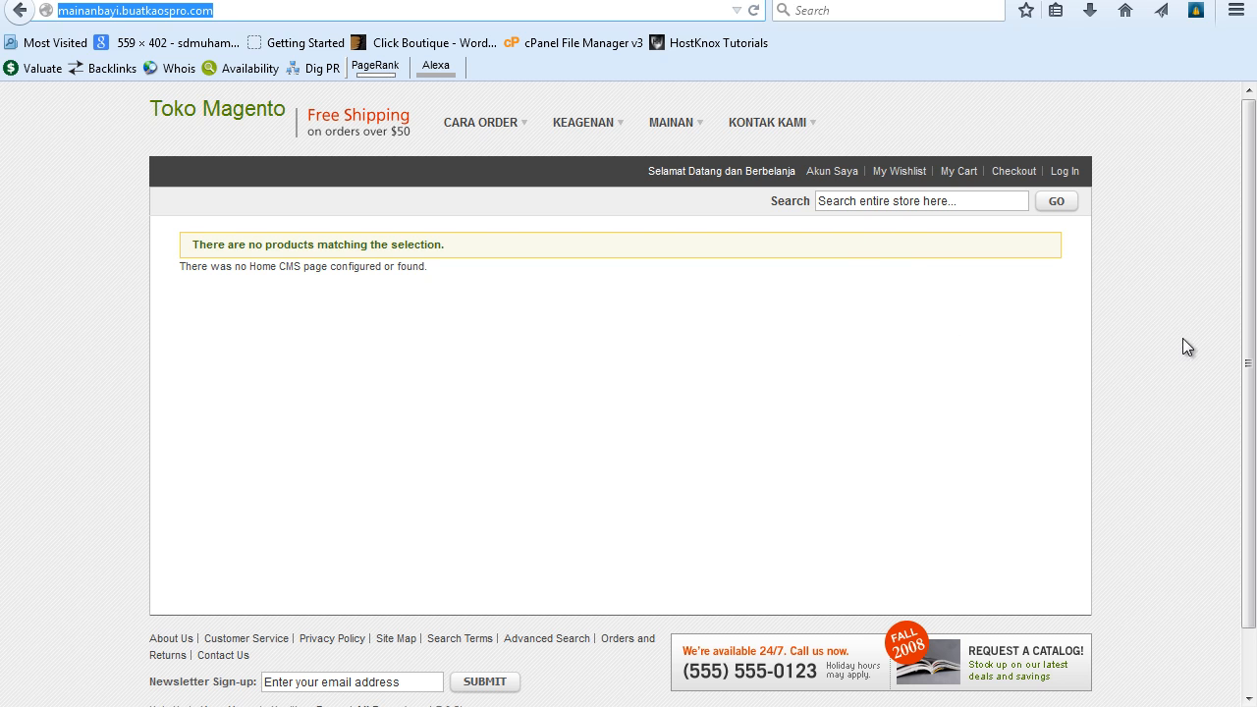
pyautogui.scroll(-2, 1246, 491)
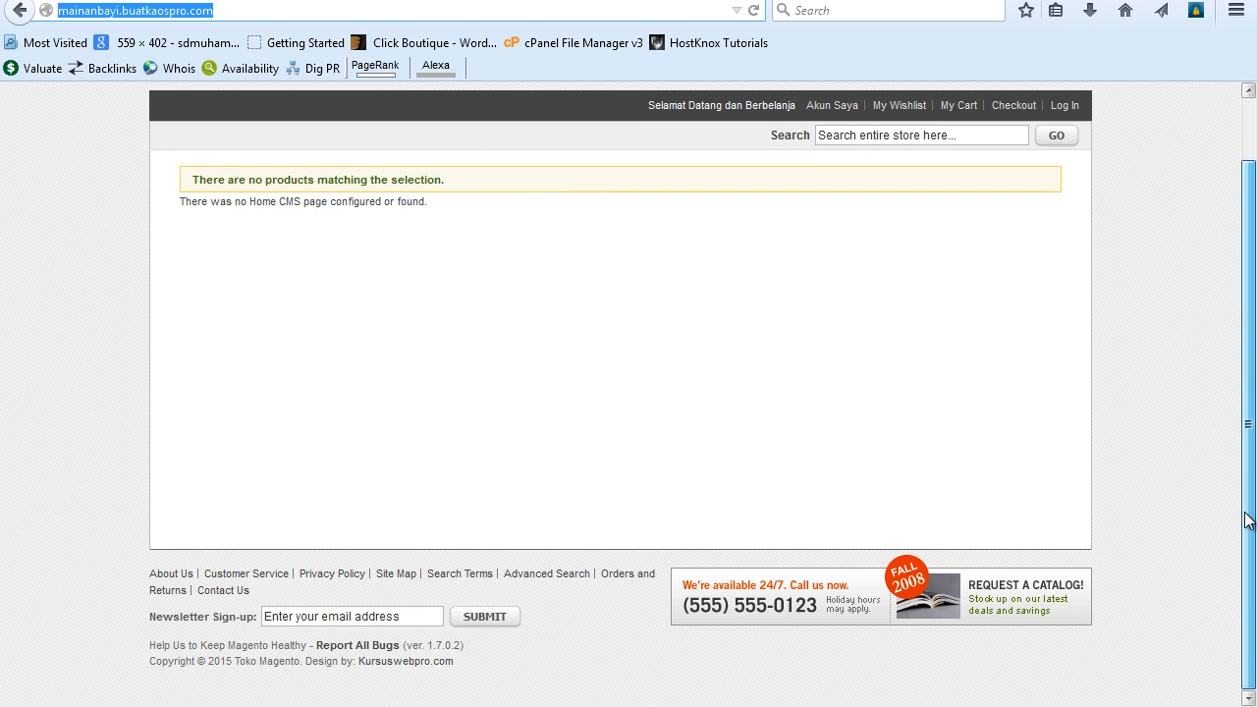